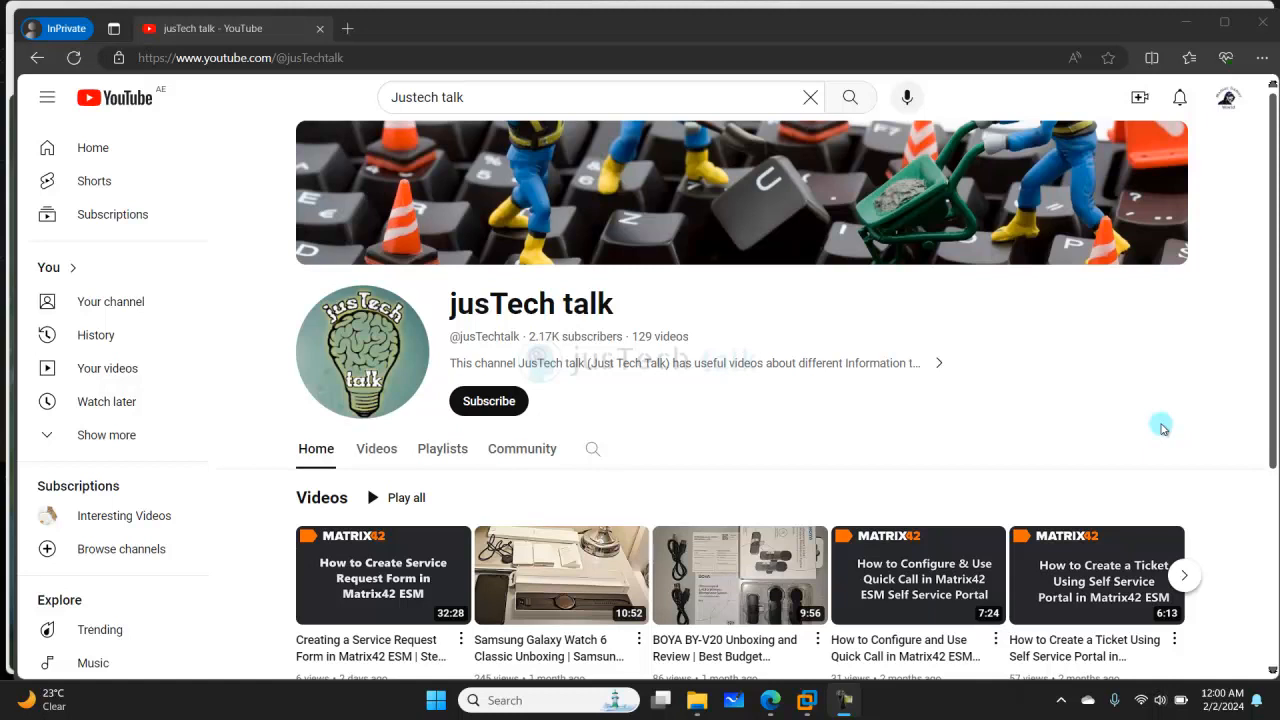
Subscribe to the jusTech talk YouTube channel and set its notifications to All.
{"action": "left_click", "coordinate": [491, 405]}
{"action": "left_click", "coordinate": [555, 402]}
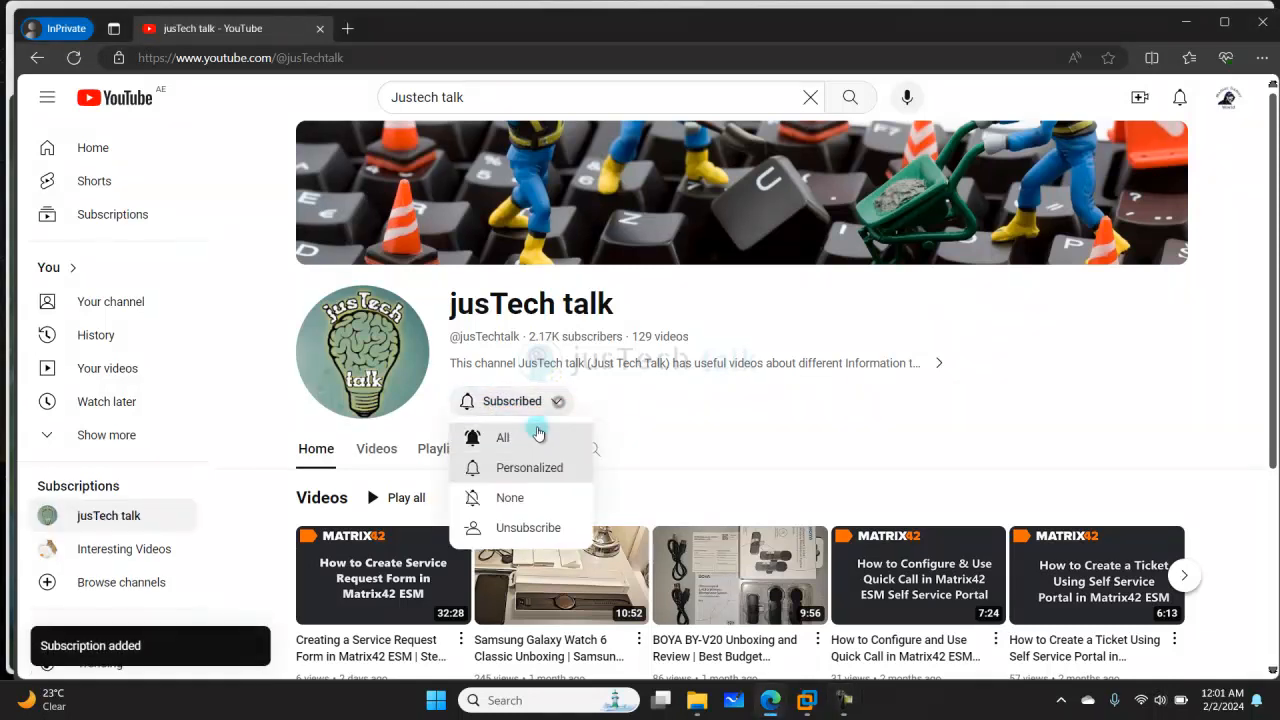
{"action": "left_click", "coordinate": [527, 437]}
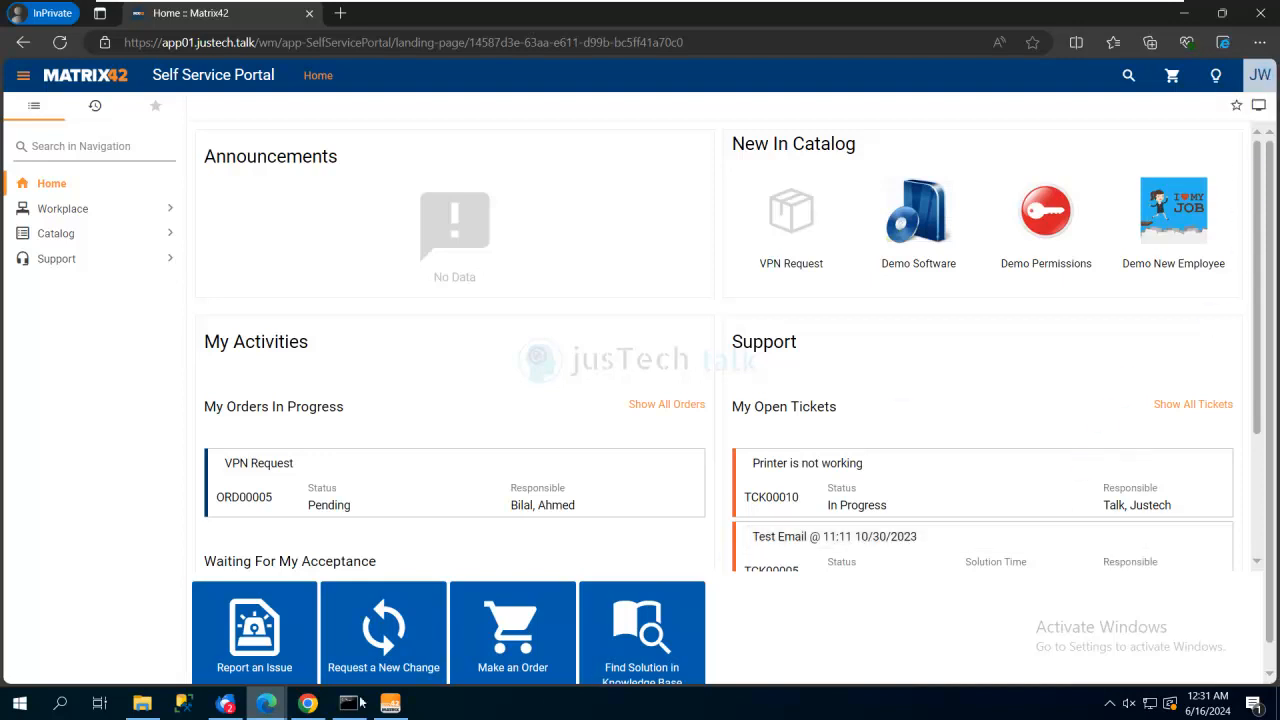
Switch to the Matrix42 Administration window and open the layout of the VPN Request Form dialog for changing.
{"action": "left_click", "coordinate": [270, 706]}
{"action": "left_click", "coordinate": [210, 652]}
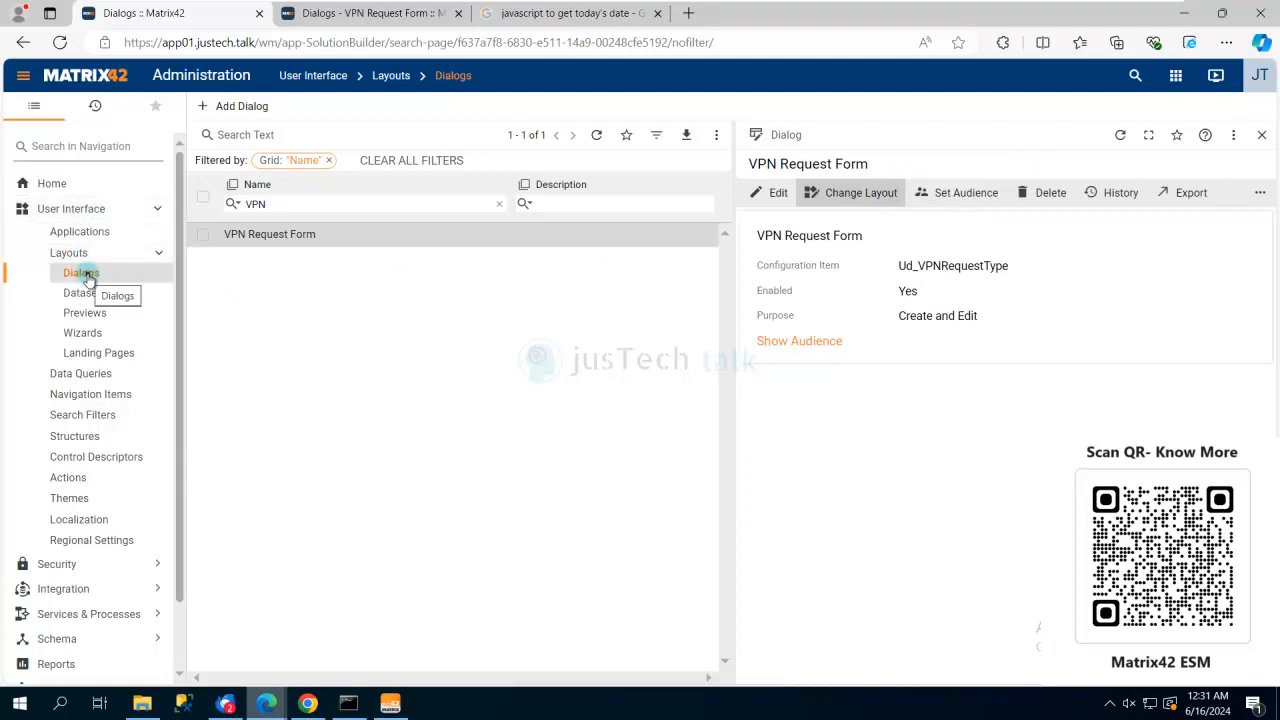
{"action": "left_click", "coordinate": [84, 272]}
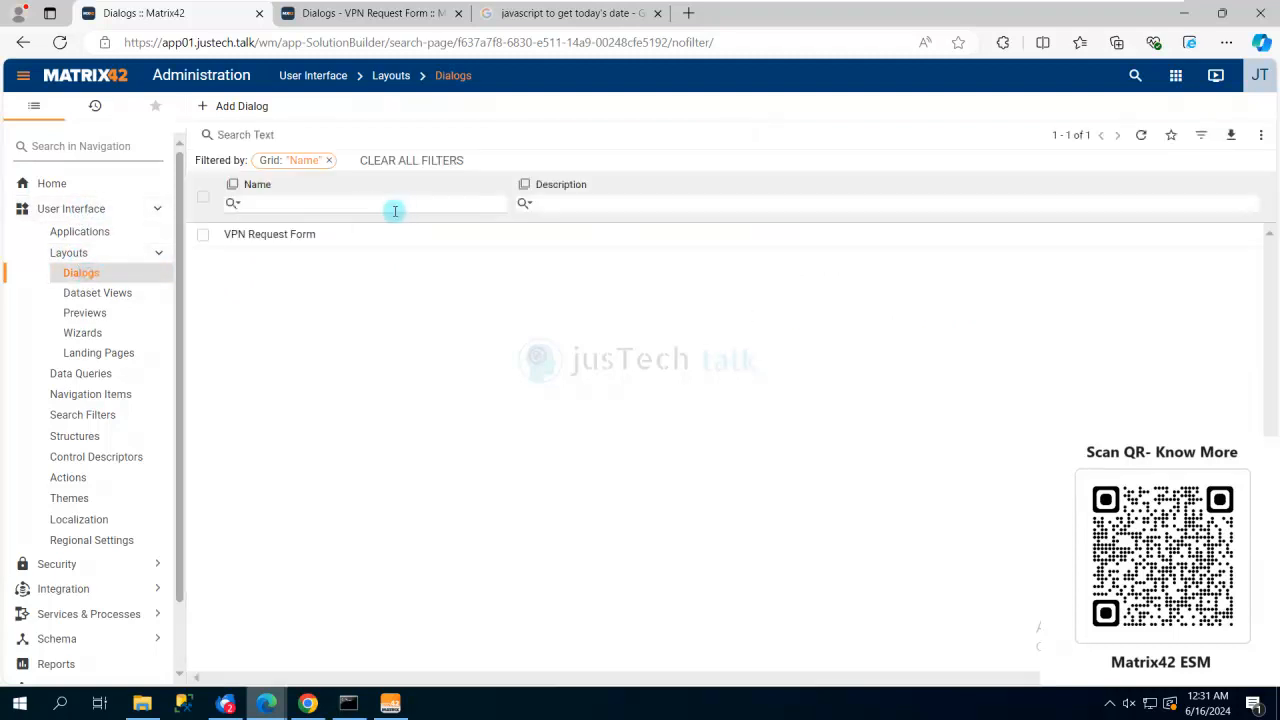
{"action": "left_click", "coordinate": [291, 234]}
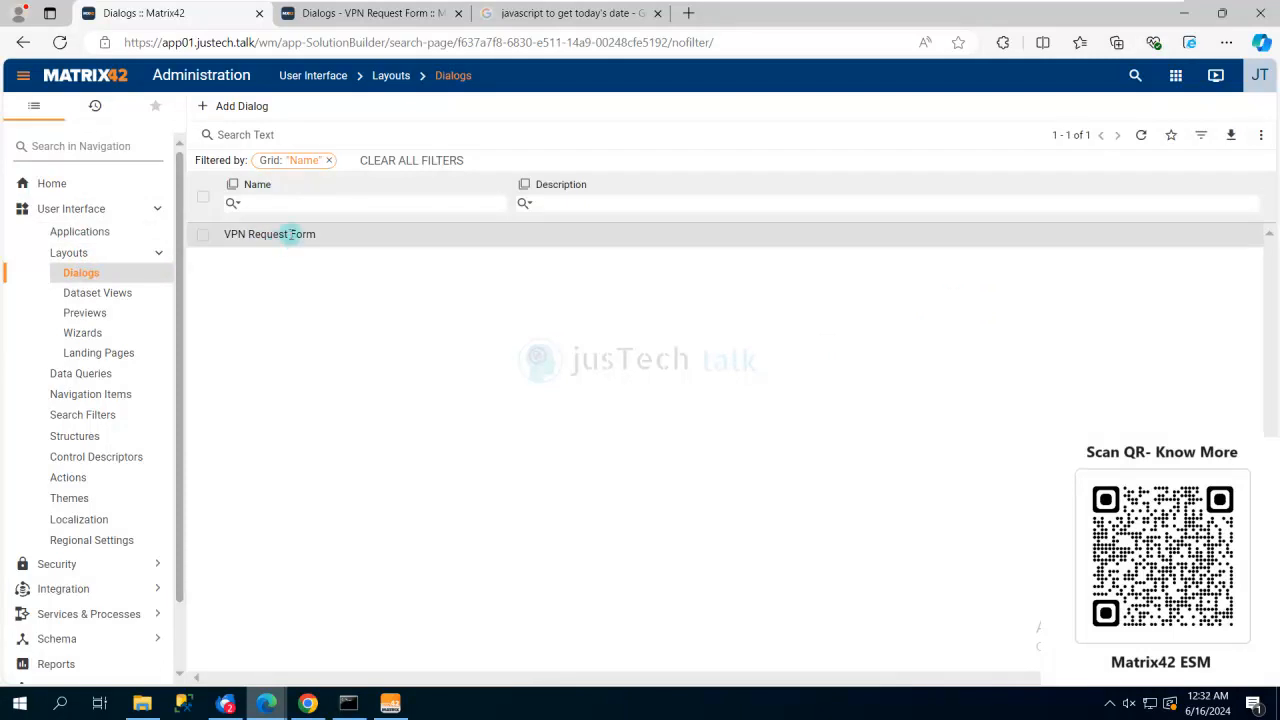
{"action": "left_click", "coordinate": [291, 234]}
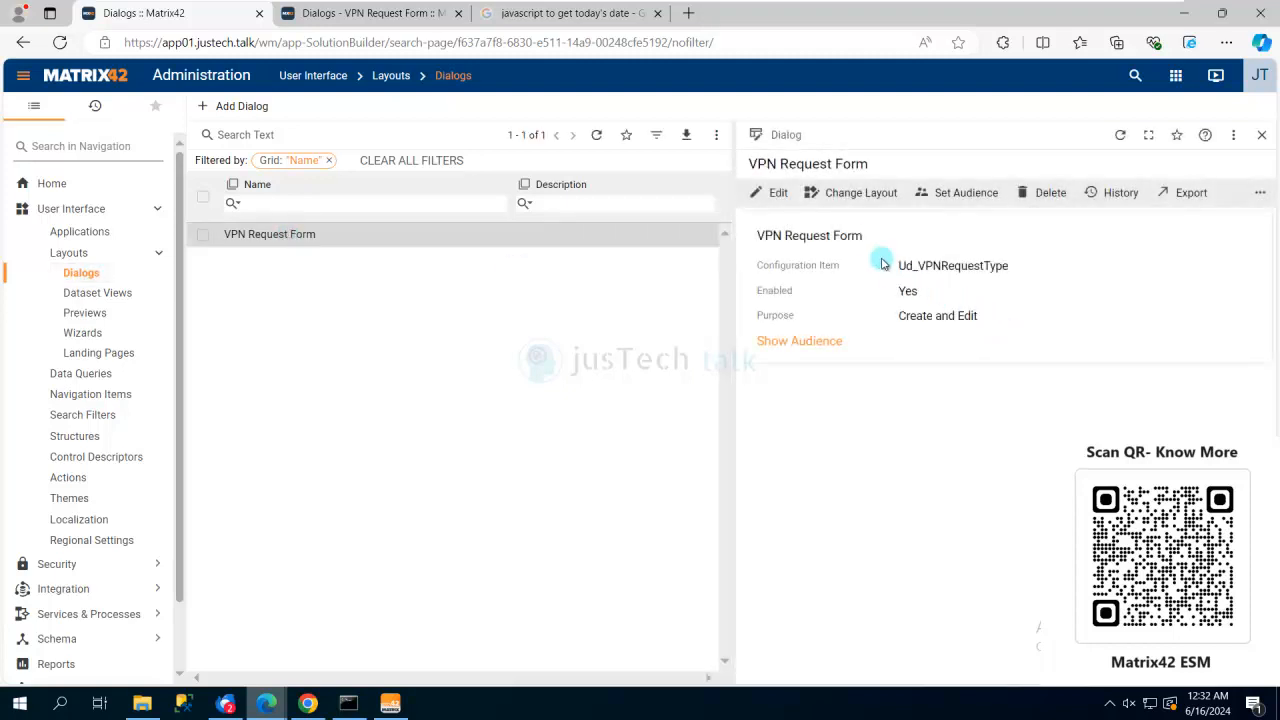
{"action": "left_click", "coordinate": [888, 192]}
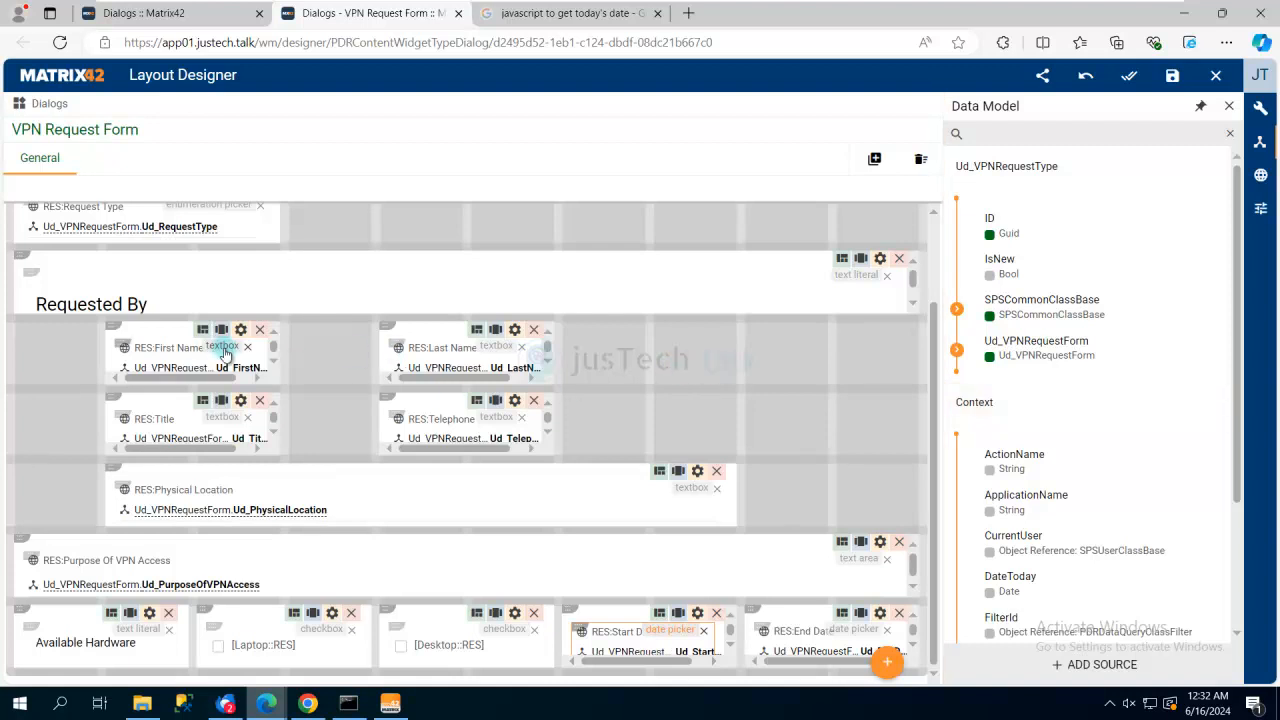
Make the First Name textbox under Requested By a required field by applying a static value.
{"action": "left_click", "coordinate": [226, 354]}
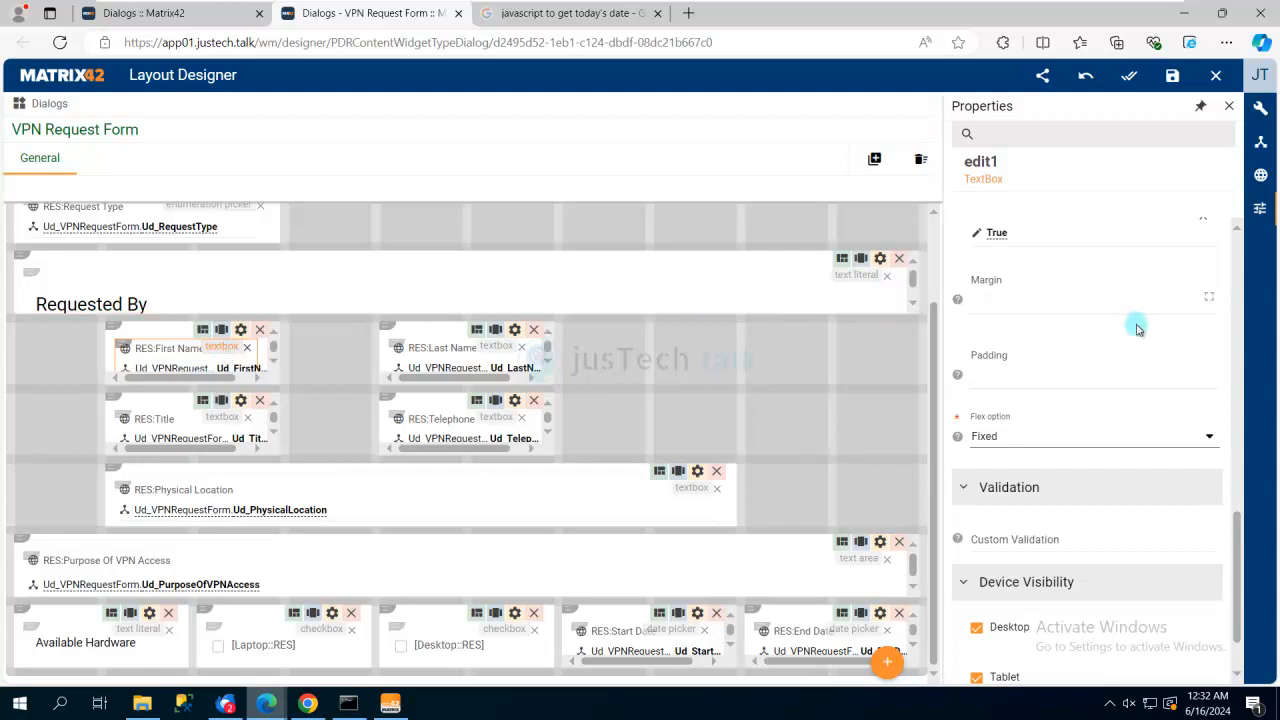
{"action": "scroll", "coordinate": [1137, 328], "scroll_direction": "up", "scroll_amount": 1}
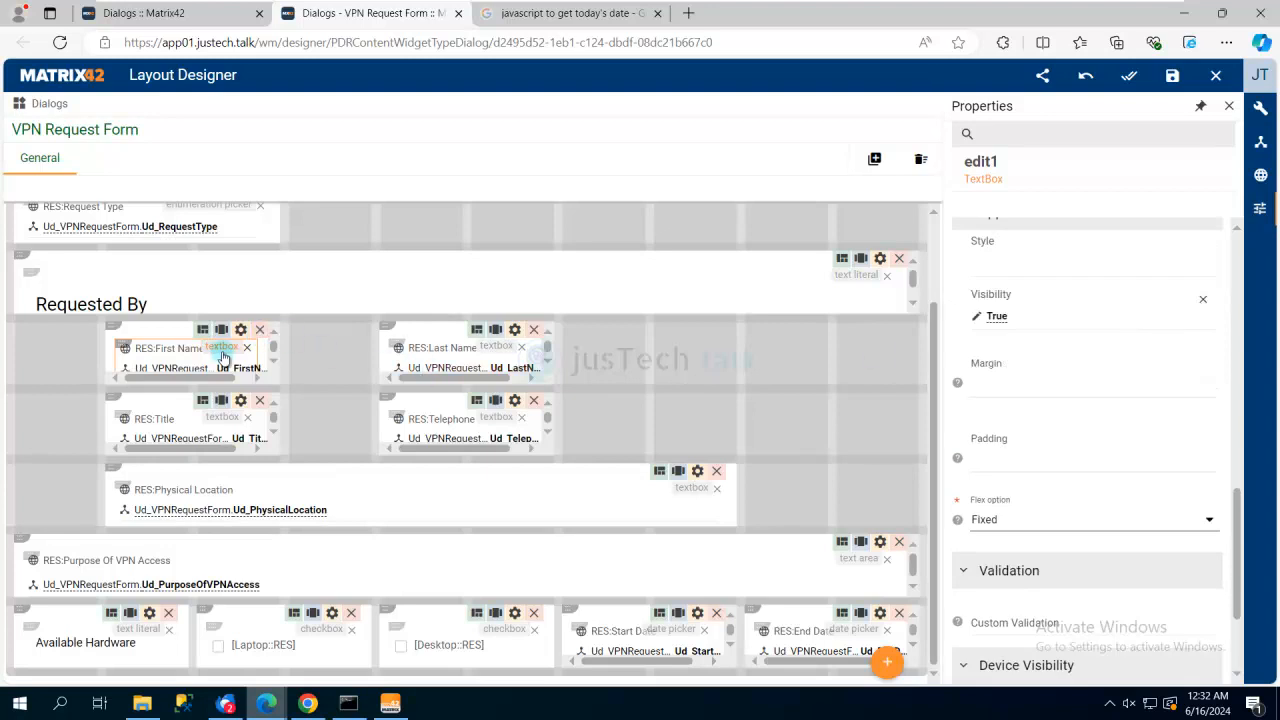
{"action": "scroll", "coordinate": [1178, 364], "scroll_direction": "up", "scroll_amount": 1}
{"action": "scroll", "coordinate": [1178, 364], "scroll_direction": "up", "scroll_amount": 5}
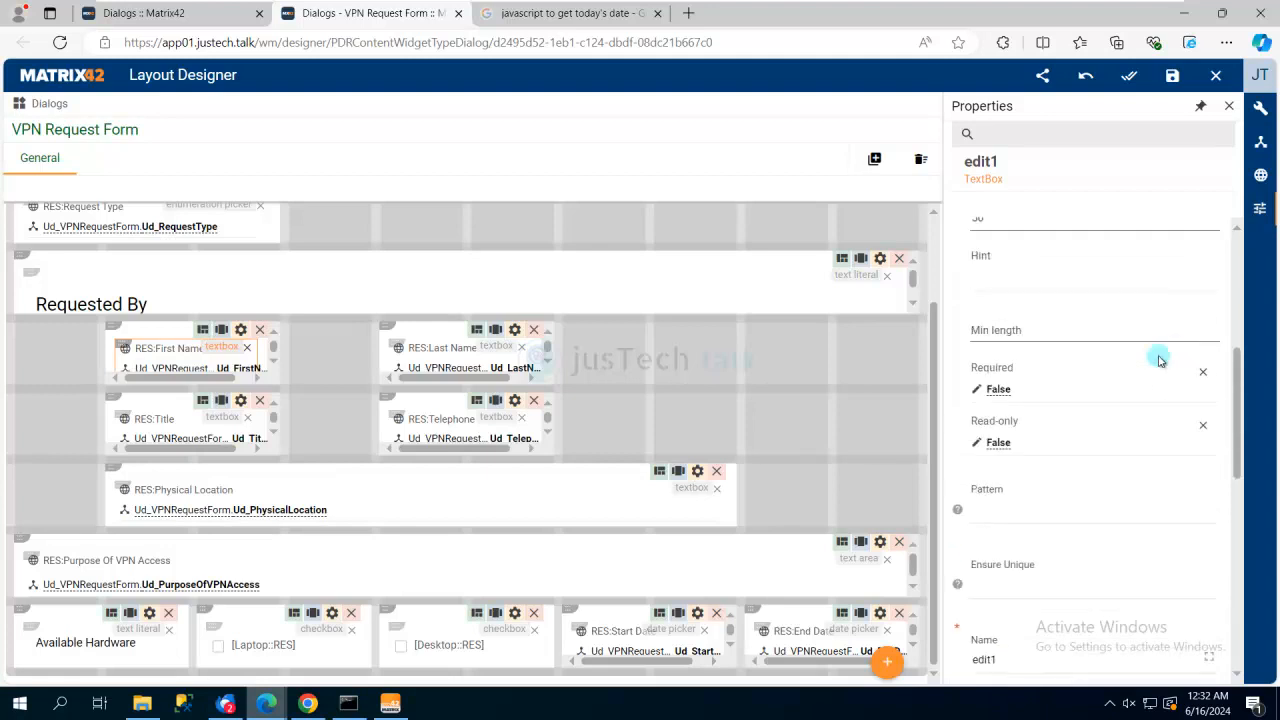
{"action": "left_click", "coordinate": [1028, 388]}
{"action": "left_click", "coordinate": [724, 182]}
{"action": "left_click", "coordinate": [800, 217]}
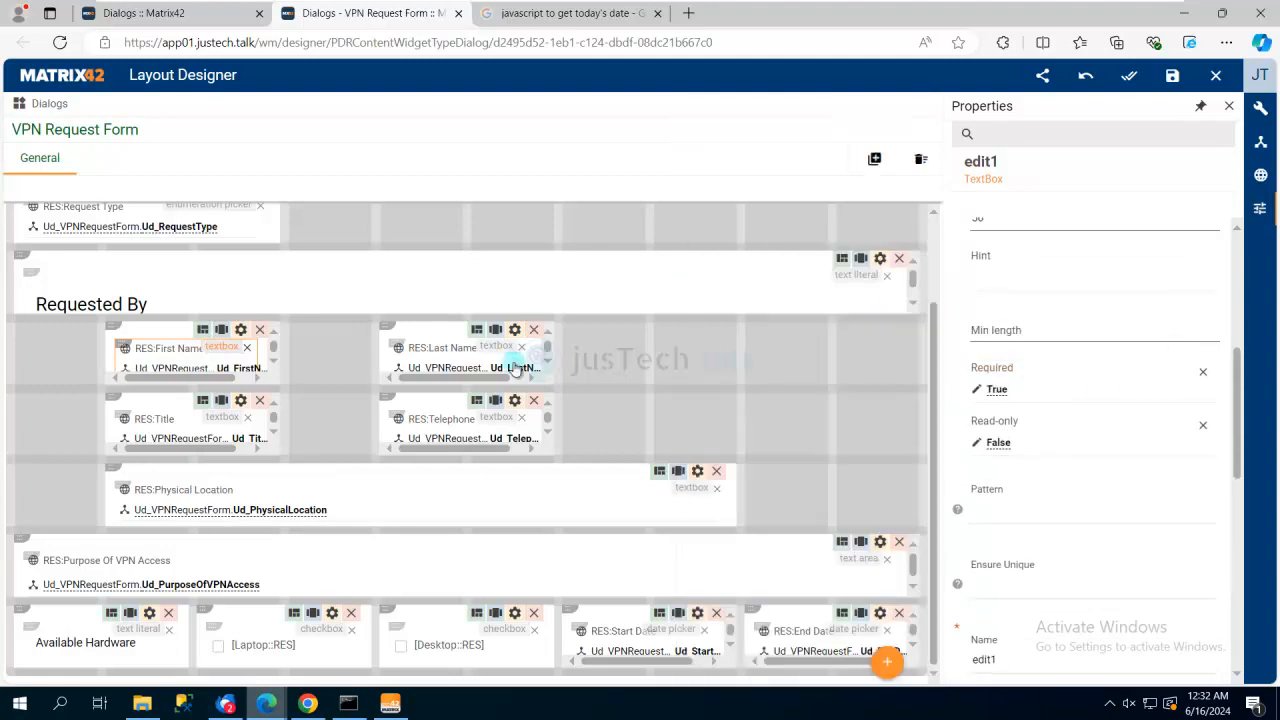
Make the Last Name textbox required by applying a static value.
{"action": "left_click", "coordinate": [493, 352]}
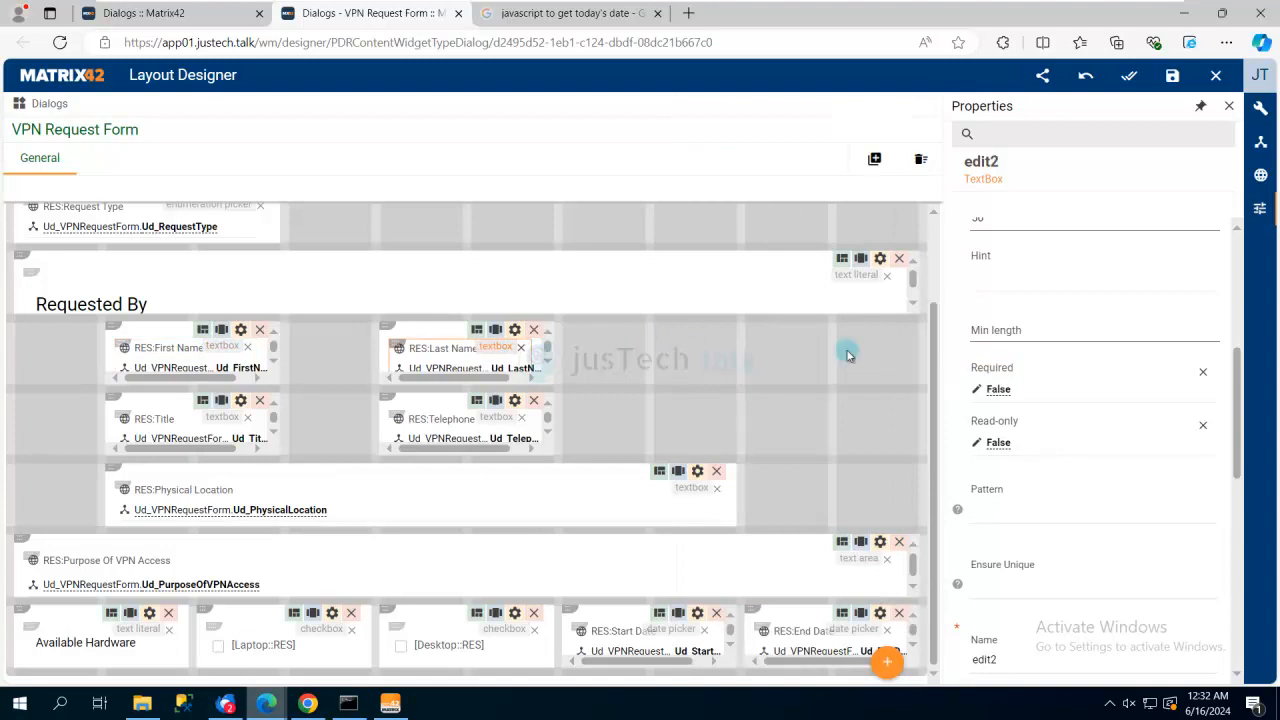
{"action": "left_click", "coordinate": [1041, 389]}
{"action": "left_click", "coordinate": [699, 168]}
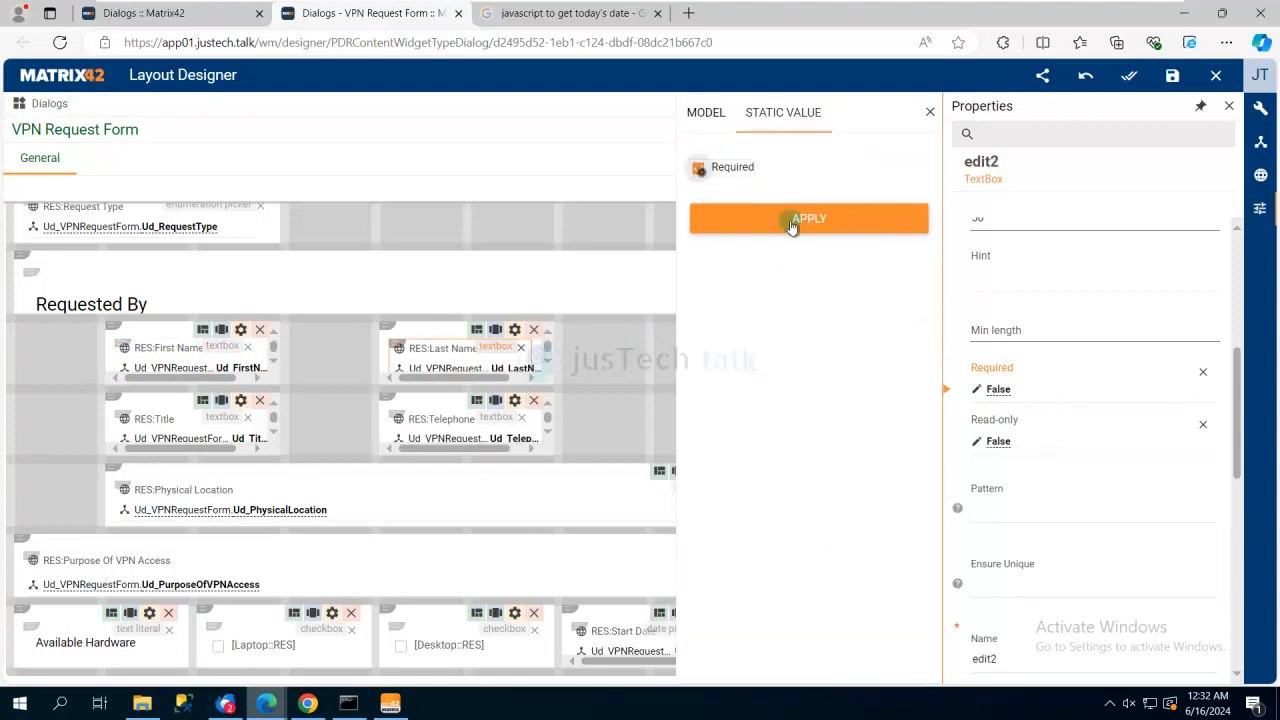
{"action": "left_click", "coordinate": [814, 228]}
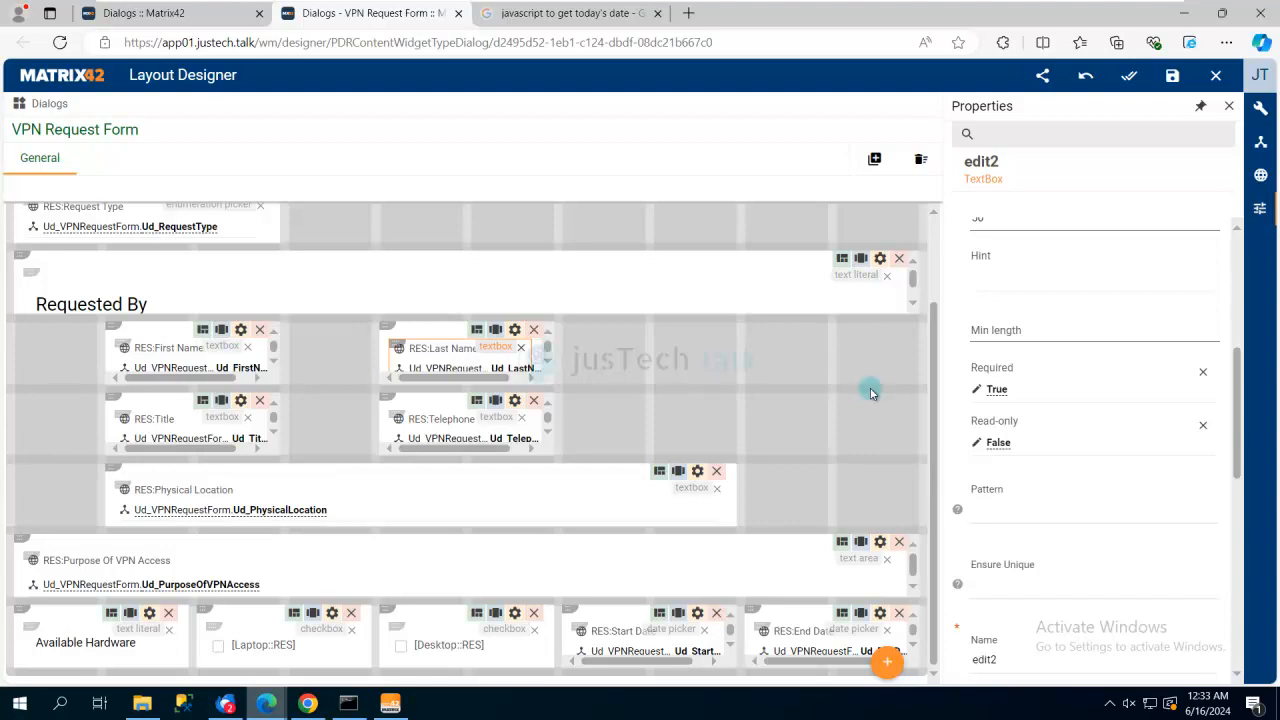
Add a calculated property to the Context source of the data model and configure it in Advanced Mode.
{"action": "scroll", "coordinate": [1105, 438], "scroll_direction": "down", "scroll_amount": 5}
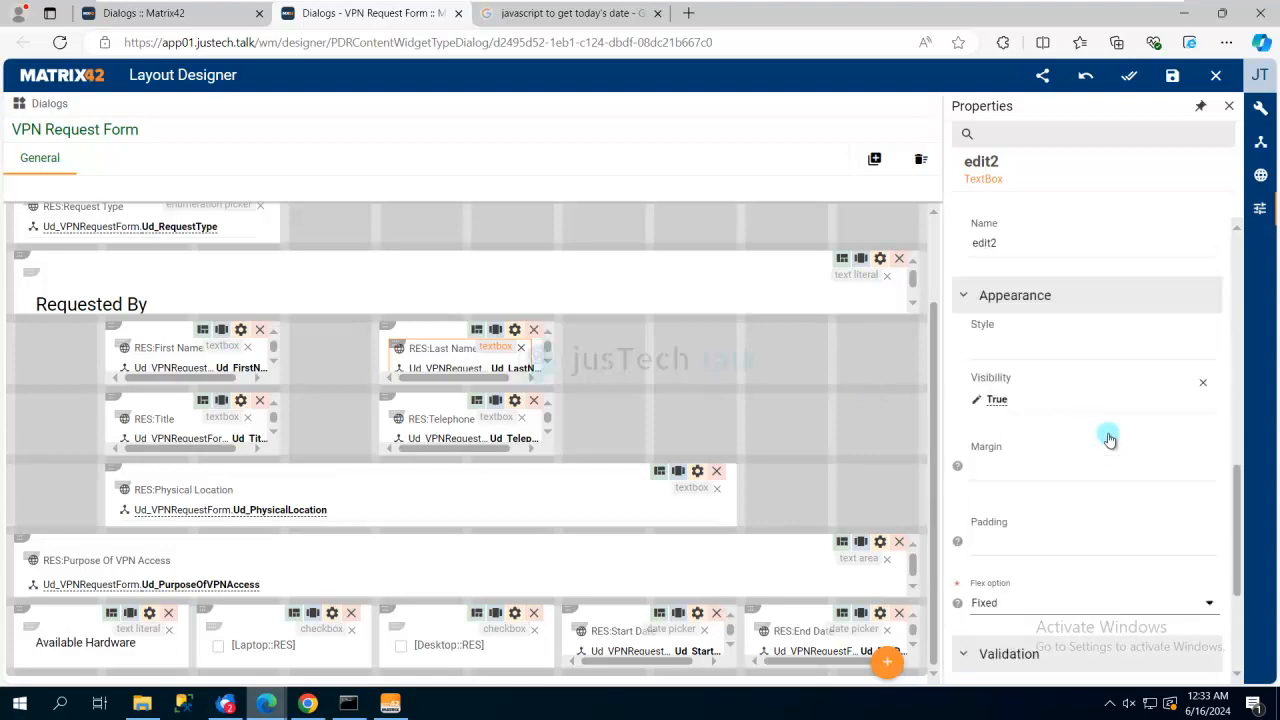
{"action": "scroll", "coordinate": [1108, 438], "scroll_direction": "down", "scroll_amount": 2}
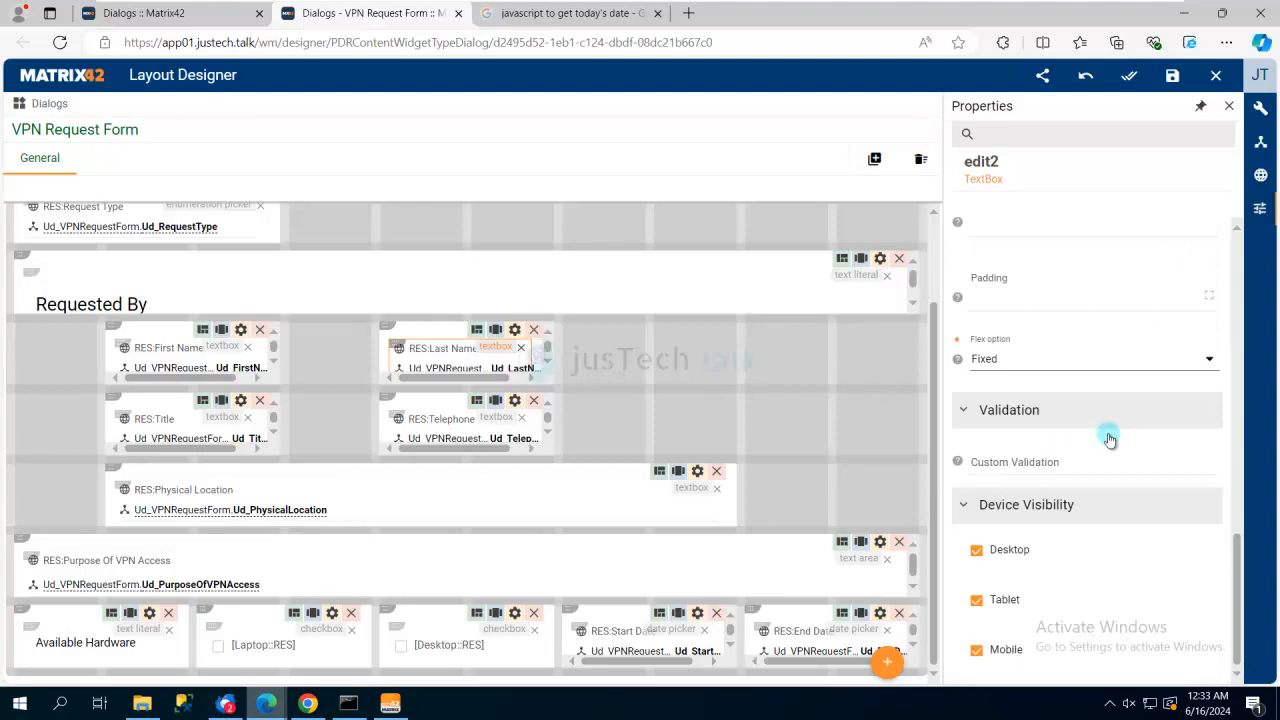
{"action": "left_click", "coordinate": [1260, 142]}
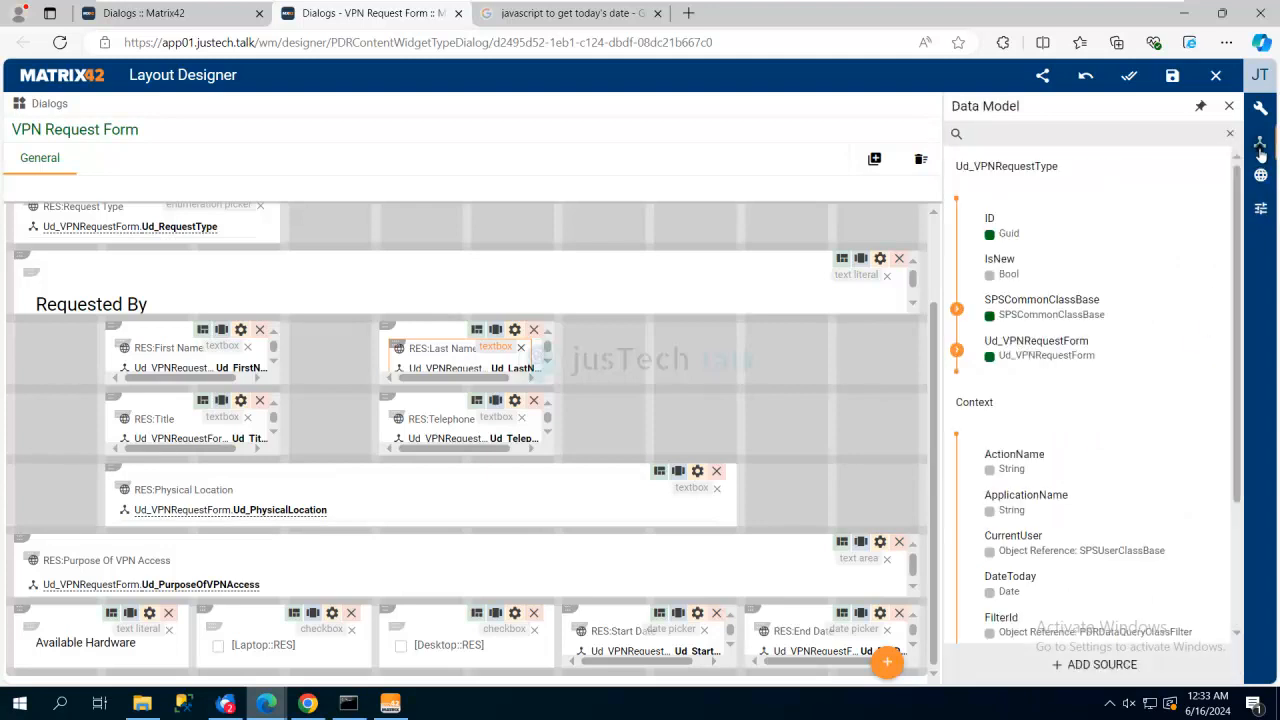
{"action": "scroll", "coordinate": [1118, 322], "scroll_direction": "down", "scroll_amount": 2}
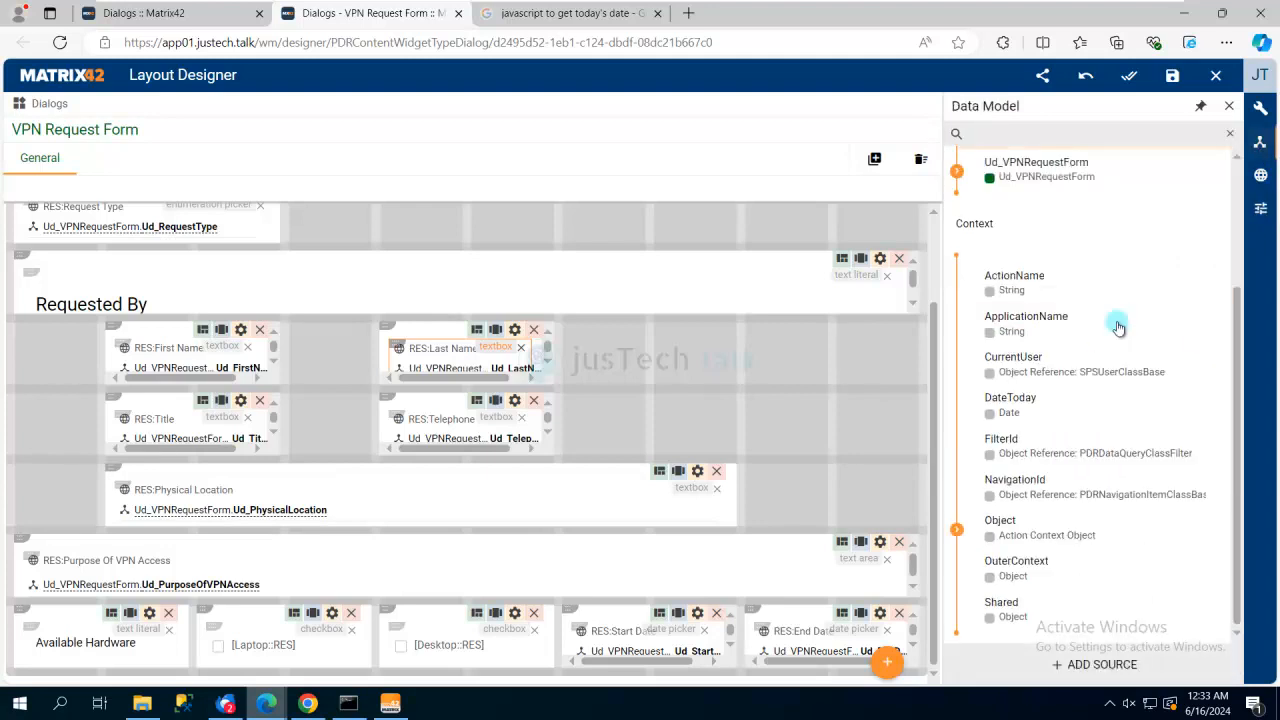
{"action": "left_click", "coordinate": [990, 228]}
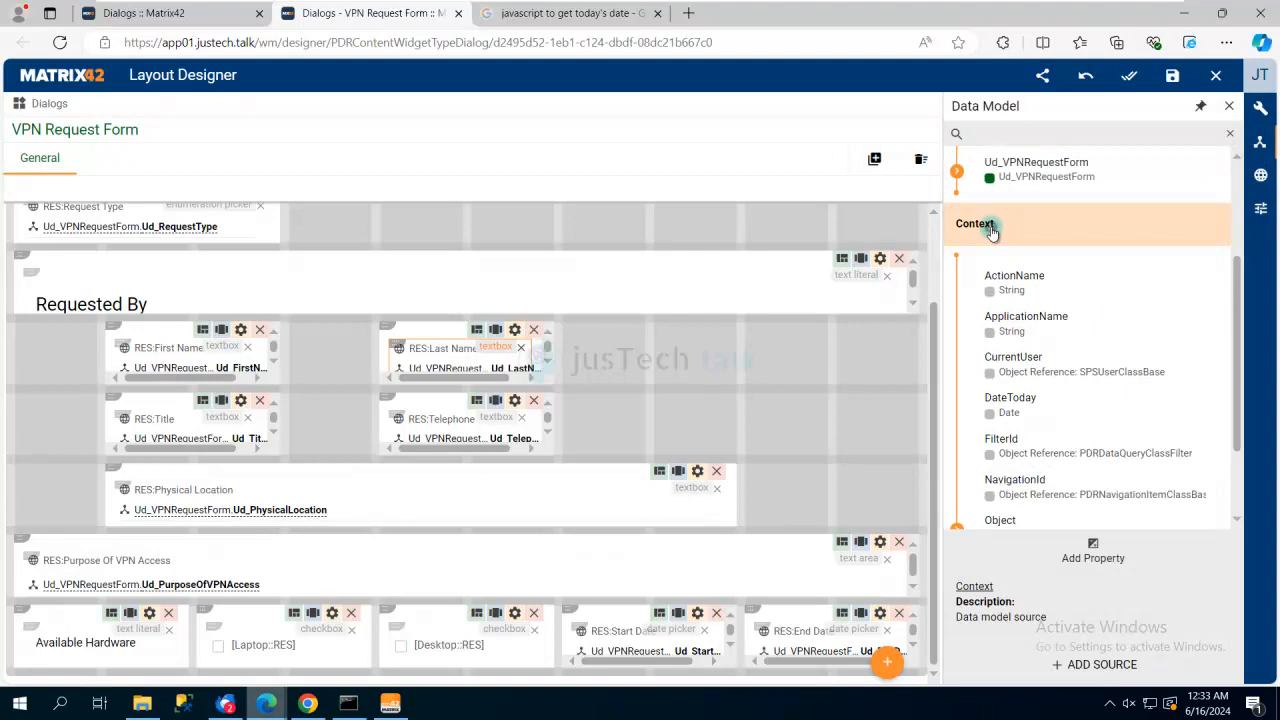
{"action": "left_click", "coordinate": [1092, 558]}
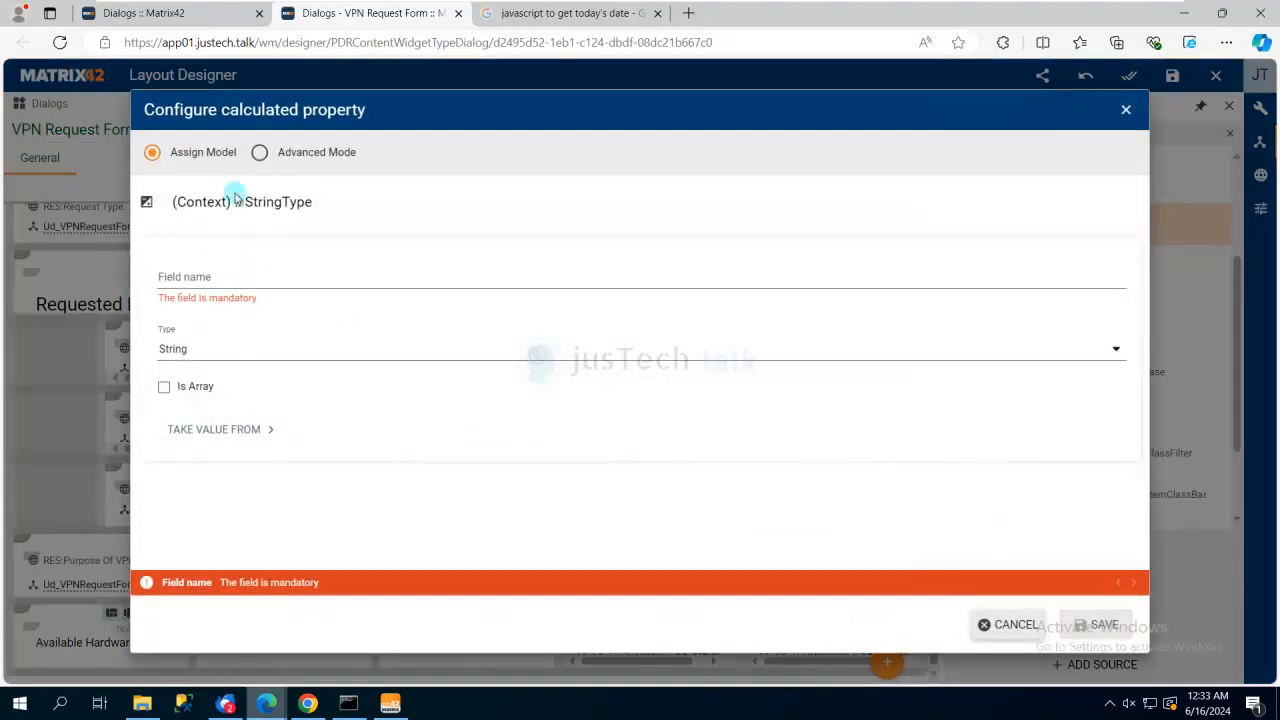
{"action": "left_click", "coordinate": [259, 154]}
Name the calculated property's field TodaysDate and set its type to Date.
{"action": "left_click", "coordinate": [288, 285]}
{"action": "type", "text": "Today"}
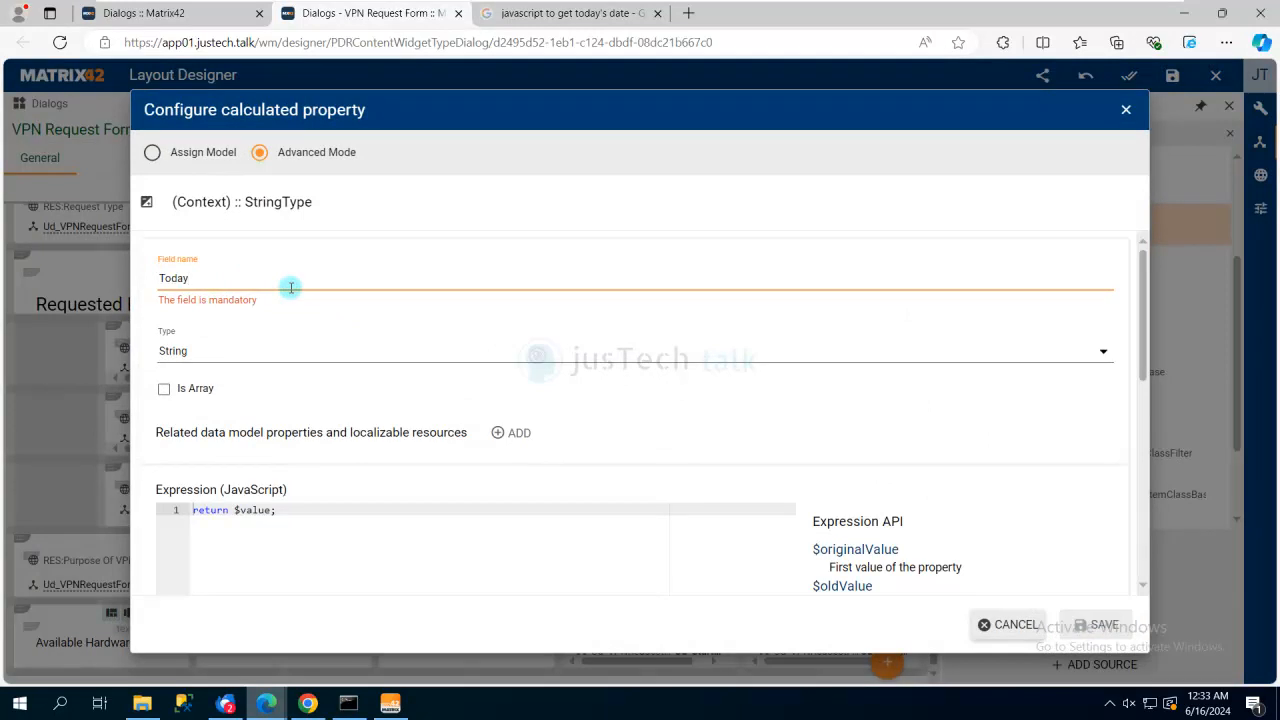
{"action": "type", "text": "Date"}
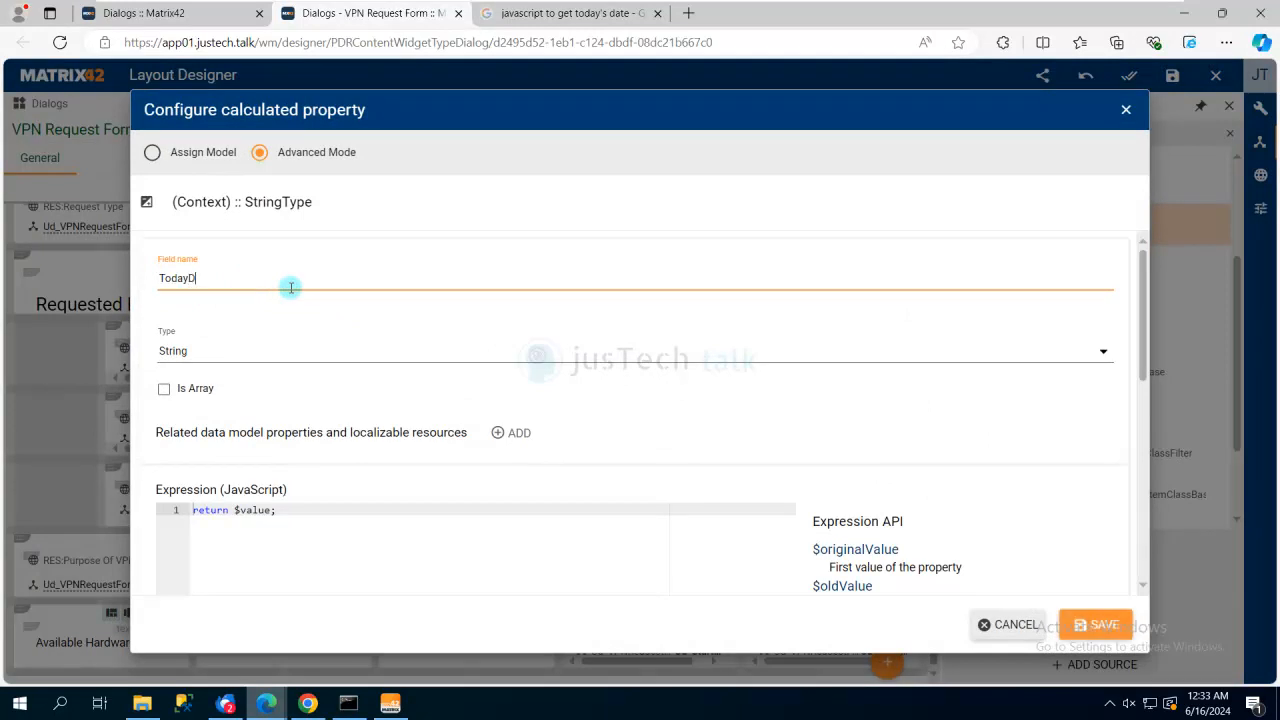
{"action": "key", "text": "Left"}
{"action": "key", "text": "Left"}
{"action": "key", "text": "Left"}
{"action": "type", "text": "s"}
{"action": "key", "text": "Tab"}
{"action": "key", "text": "Down"}
{"action": "key", "text": "Down"}
{"action": "key", "text": "Down"}
{"action": "key", "text": "Down"}
{"action": "key", "text": "Down"}
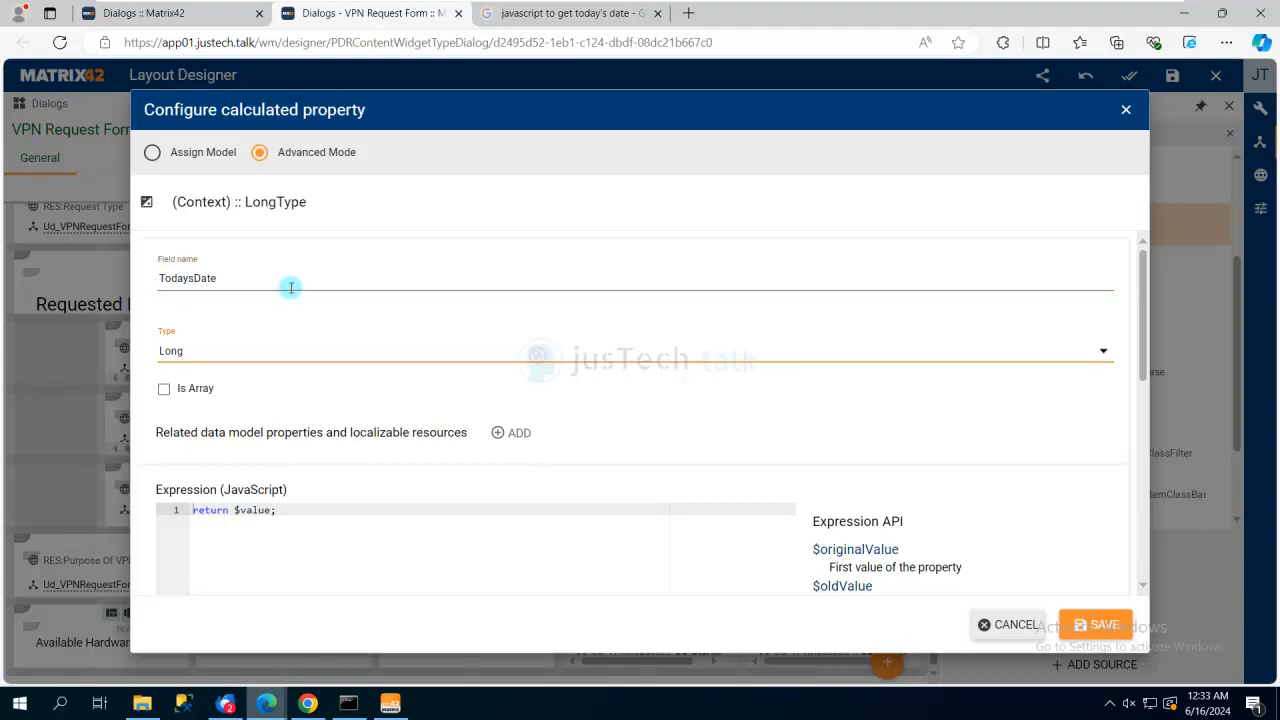
{"action": "key", "text": "Down"}
Copy "var today = new Date();" from the Stack Overflow result on Google and insert it above the expression's return line.
{"action": "left_click", "coordinate": [193, 510]}
{"action": "key", "text": "Return"}
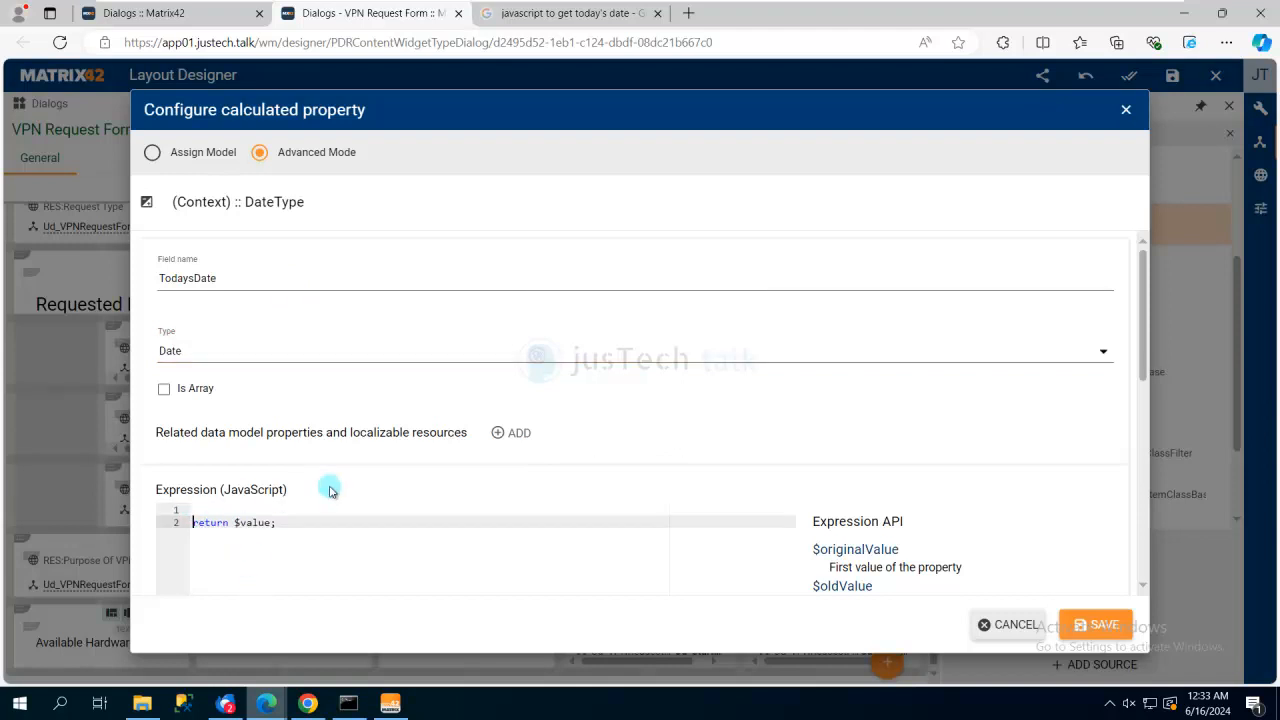
{"action": "left_click", "coordinate": [576, 12]}
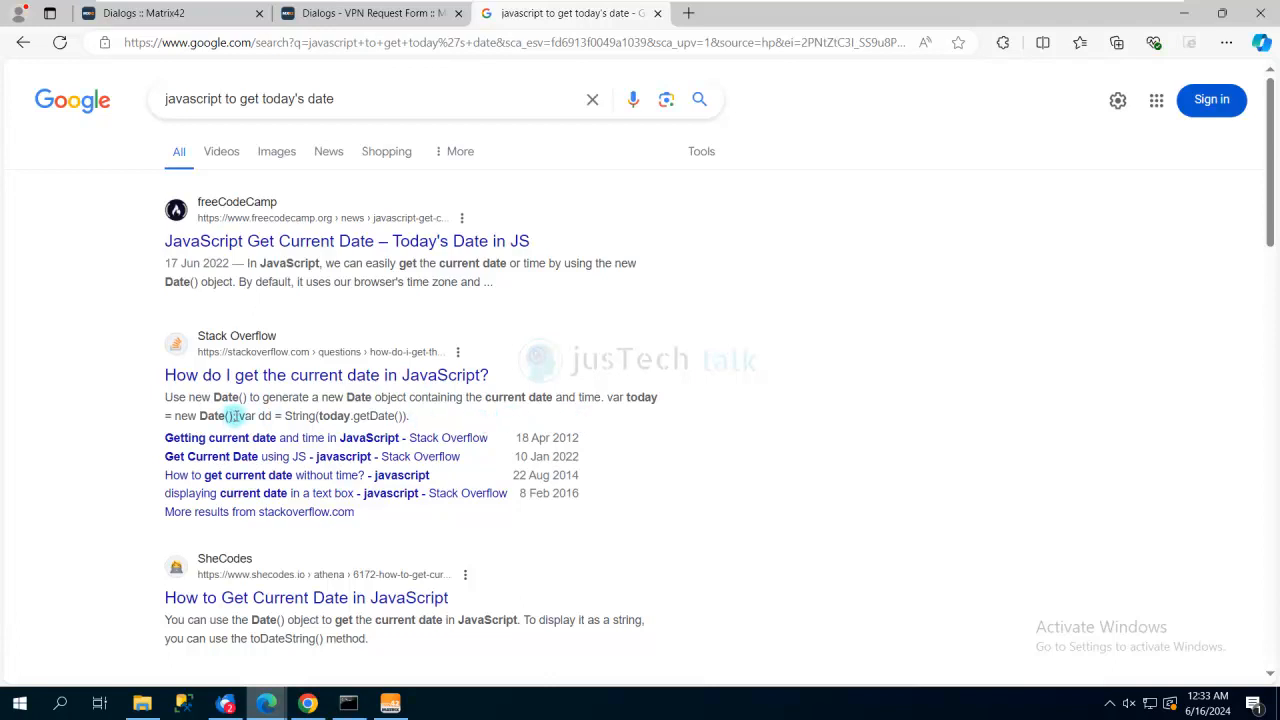
{"action": "left_click_drag", "start_coordinate": [238, 415], "coordinate": [607, 397]}
{"action": "key", "text": "ctrl+c"}
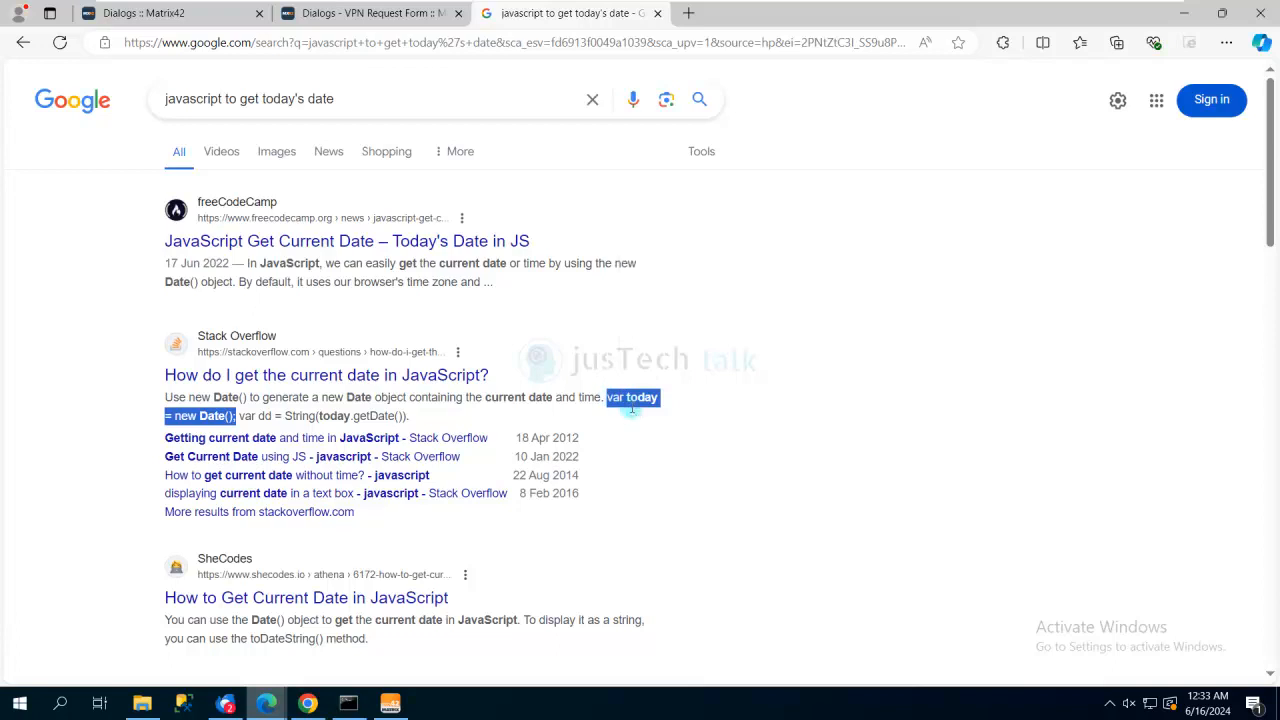
{"action": "left_click", "coordinate": [326, 14]}
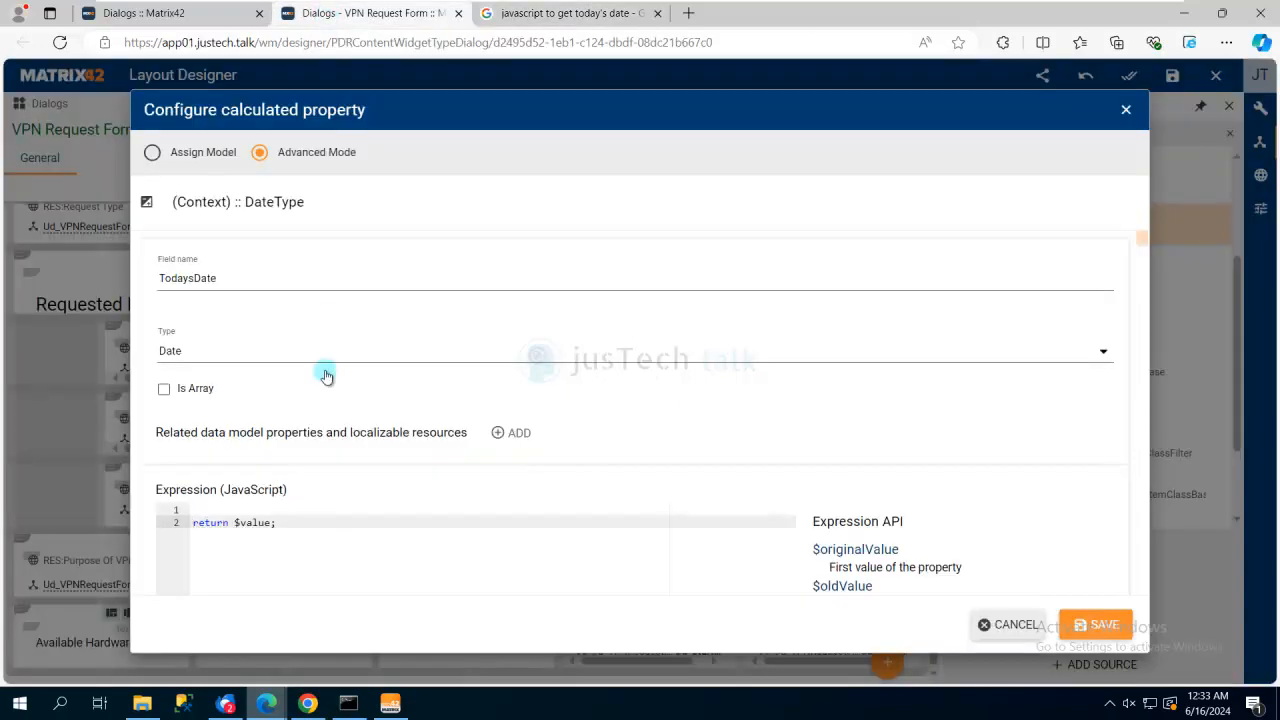
{"action": "left_click", "coordinate": [207, 511]}
{"action": "key", "text": "ctrl+v"}
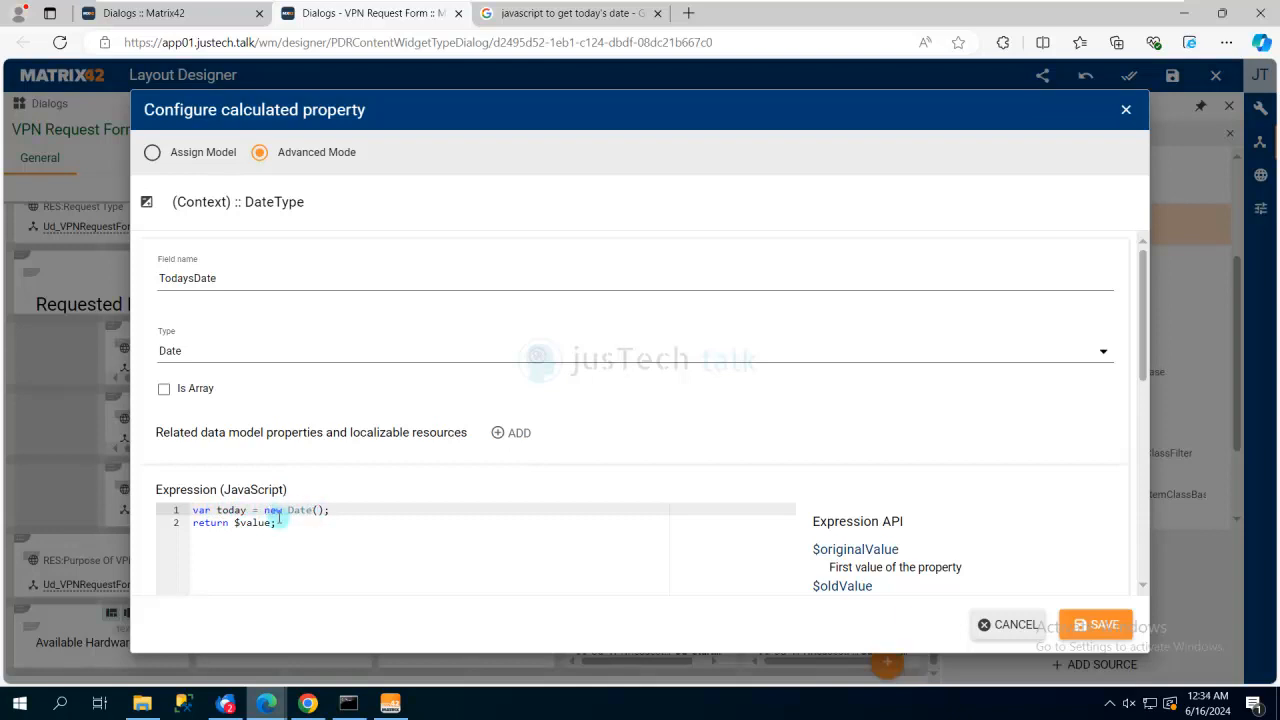
Make the expression return today instead of $value and save the calculated property.
{"action": "left_click_drag", "start_coordinate": [271, 523], "coordinate": [236, 527]}
{"action": "type", "text": "today"}
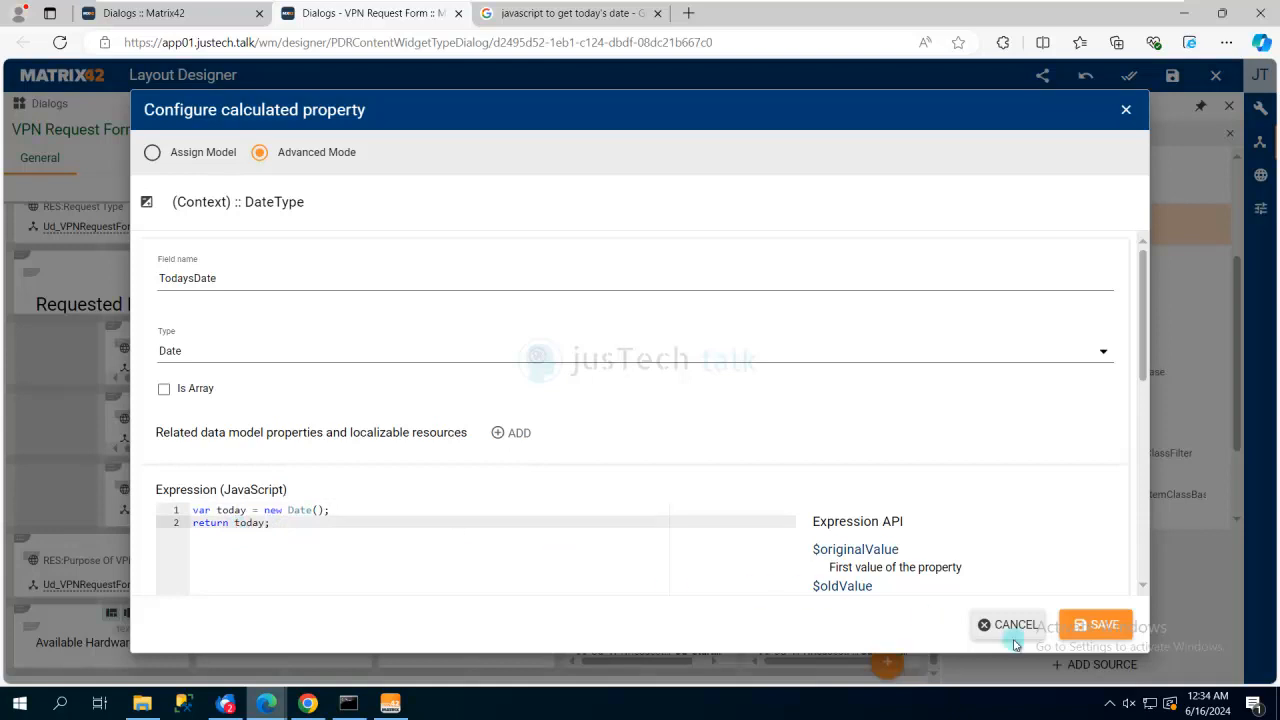
{"action": "left_click", "coordinate": [1090, 624]}
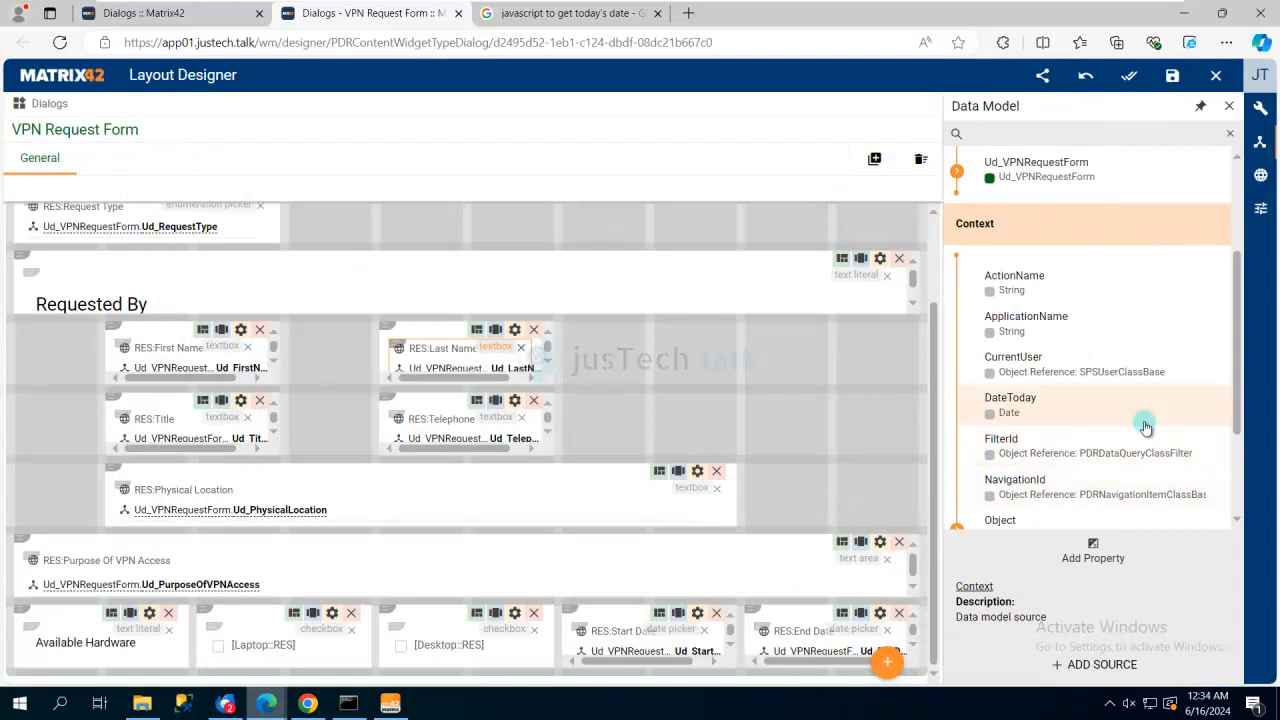
Bind the Start Date picker's Min Date to the TodaysDate property from Context.
{"action": "left_click", "coordinate": [660, 635]}
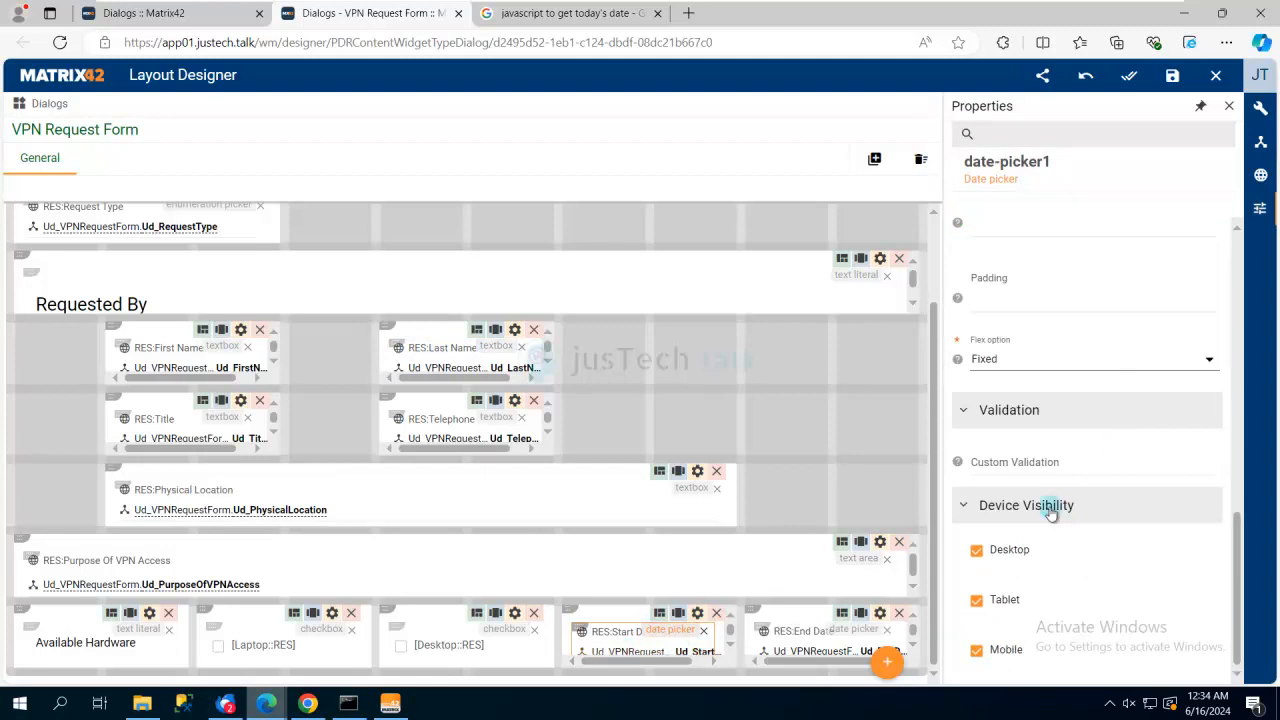
{"action": "scroll", "coordinate": [1050, 510], "scroll_direction": "up", "scroll_amount": 2}
{"action": "scroll", "coordinate": [1050, 510], "scroll_direction": "up", "scroll_amount": 2}
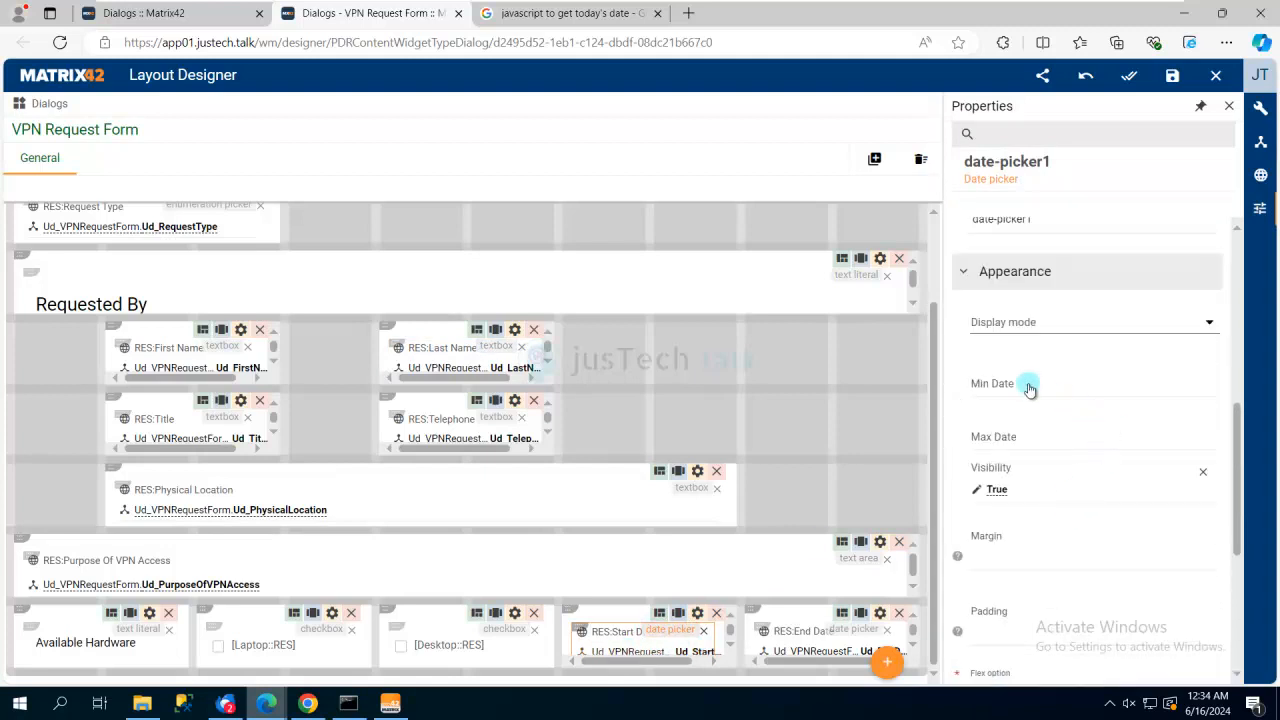
{"action": "left_click", "coordinate": [1028, 388]}
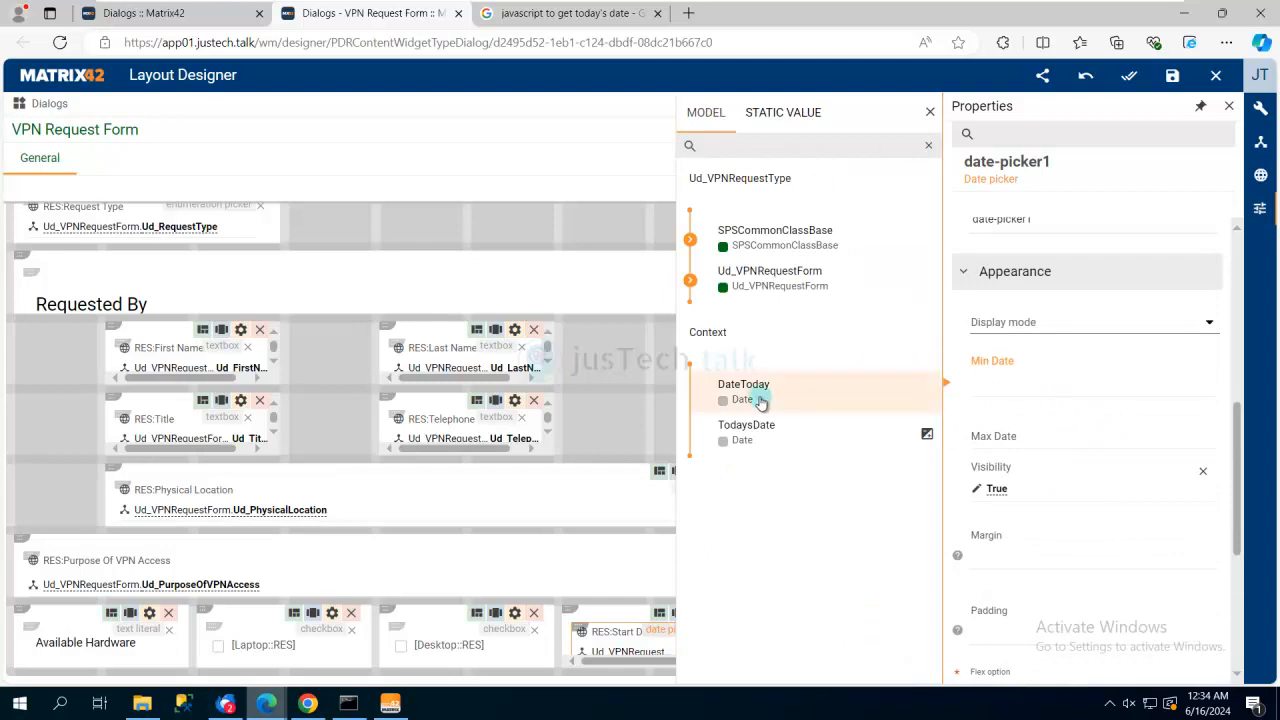
{"action": "left_click", "coordinate": [841, 440]}
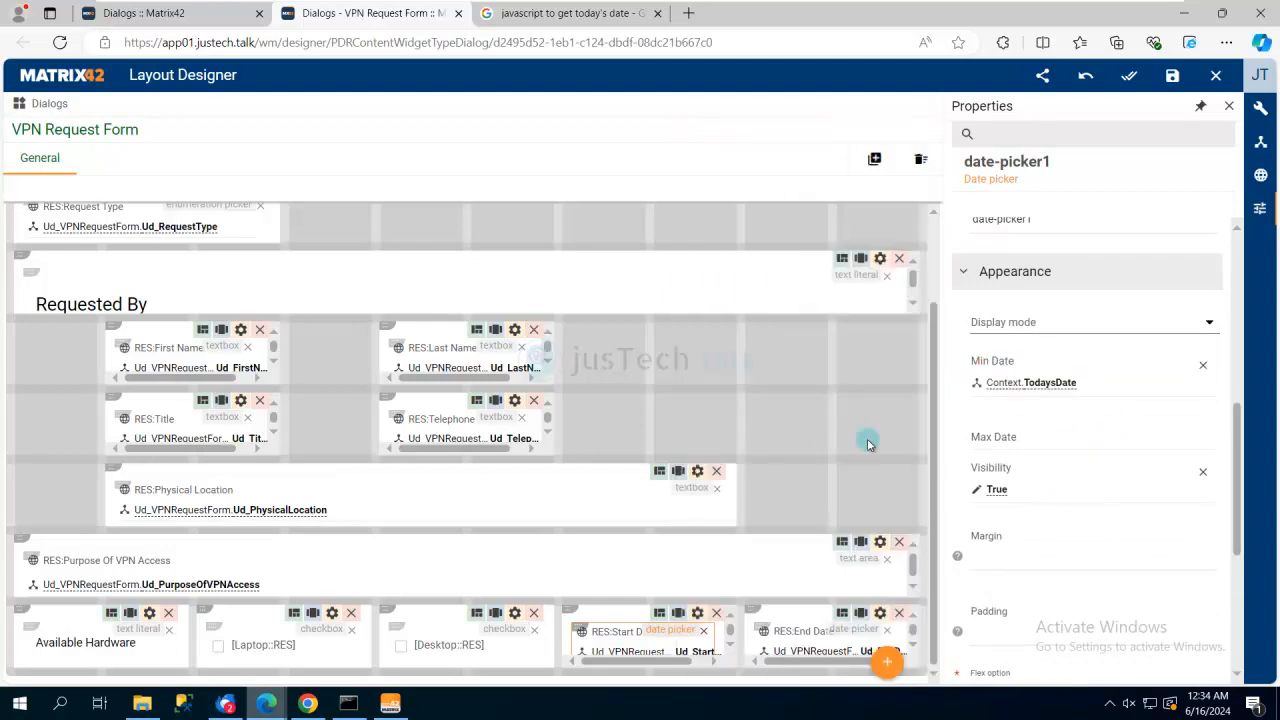
Bind the End Date picker's Min Date to the TodaysDate property from Context, and save and publish the dialog.
{"action": "left_click", "coordinate": [858, 634]}
{"action": "left_click", "coordinate": [1010, 386]}
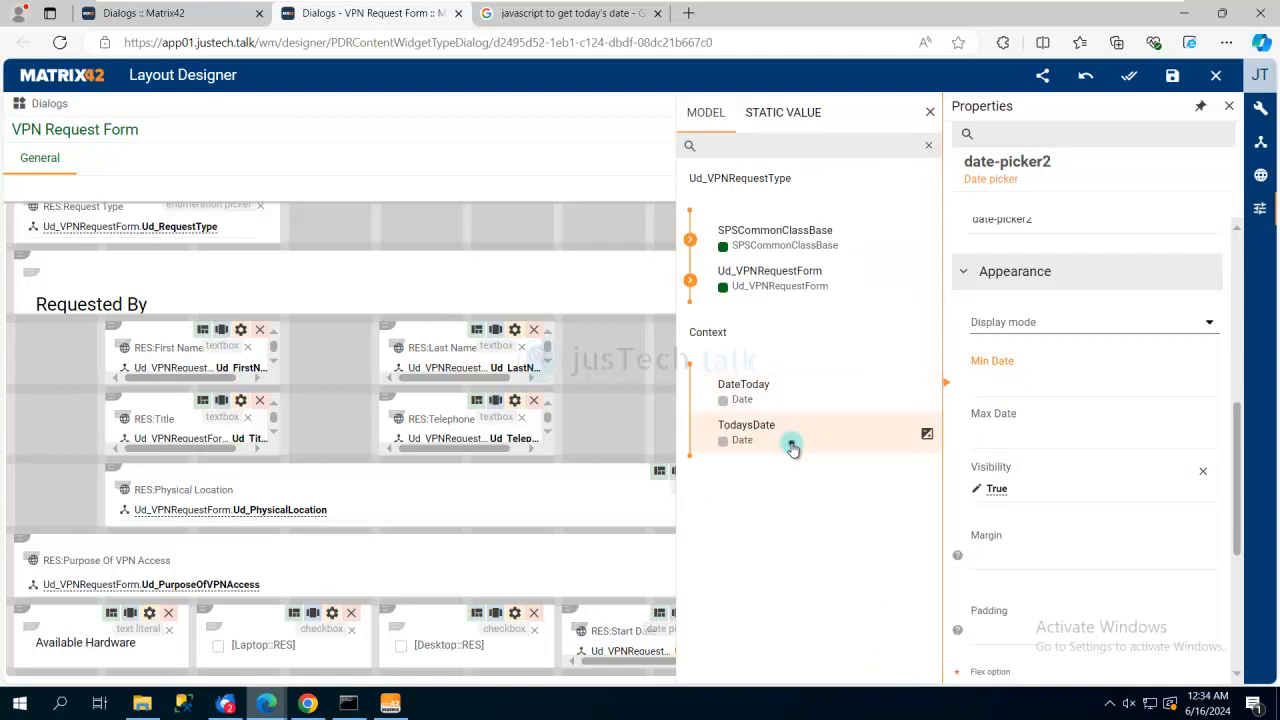
{"action": "left_click", "coordinate": [791, 447]}
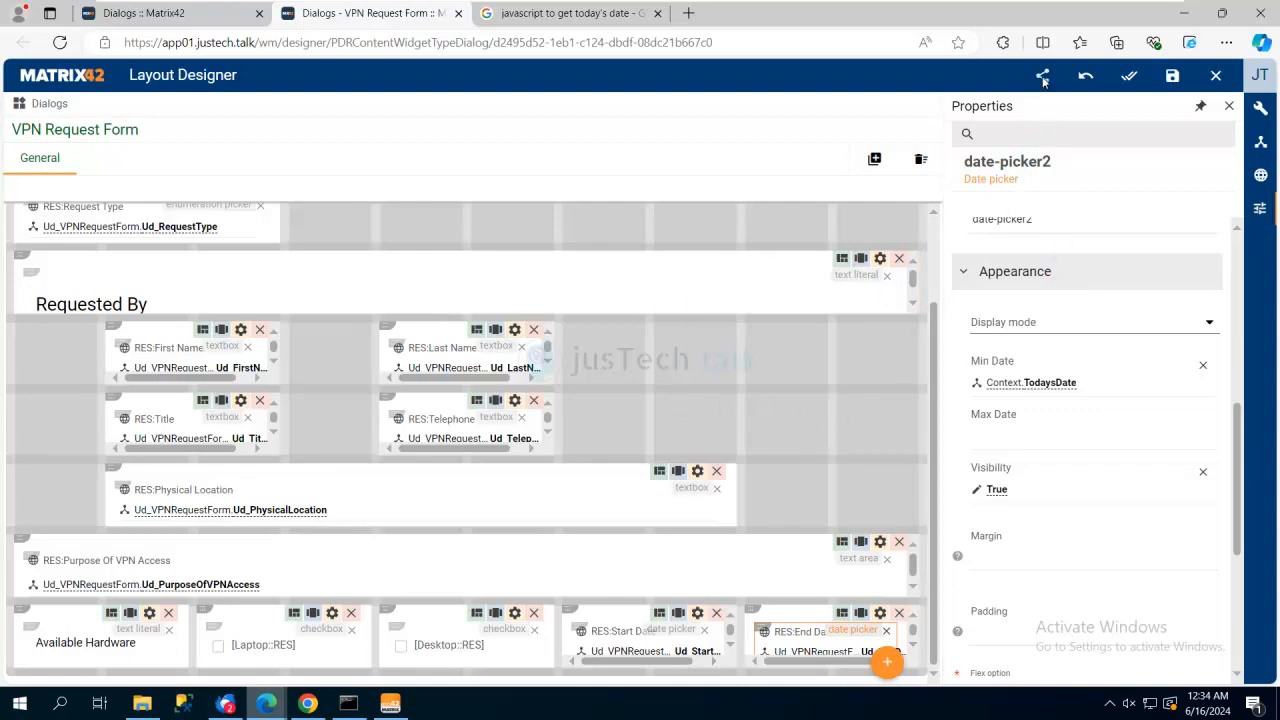
{"action": "left_click", "coordinate": [1129, 75]}
{"action": "left_click", "coordinate": [803, 413]}
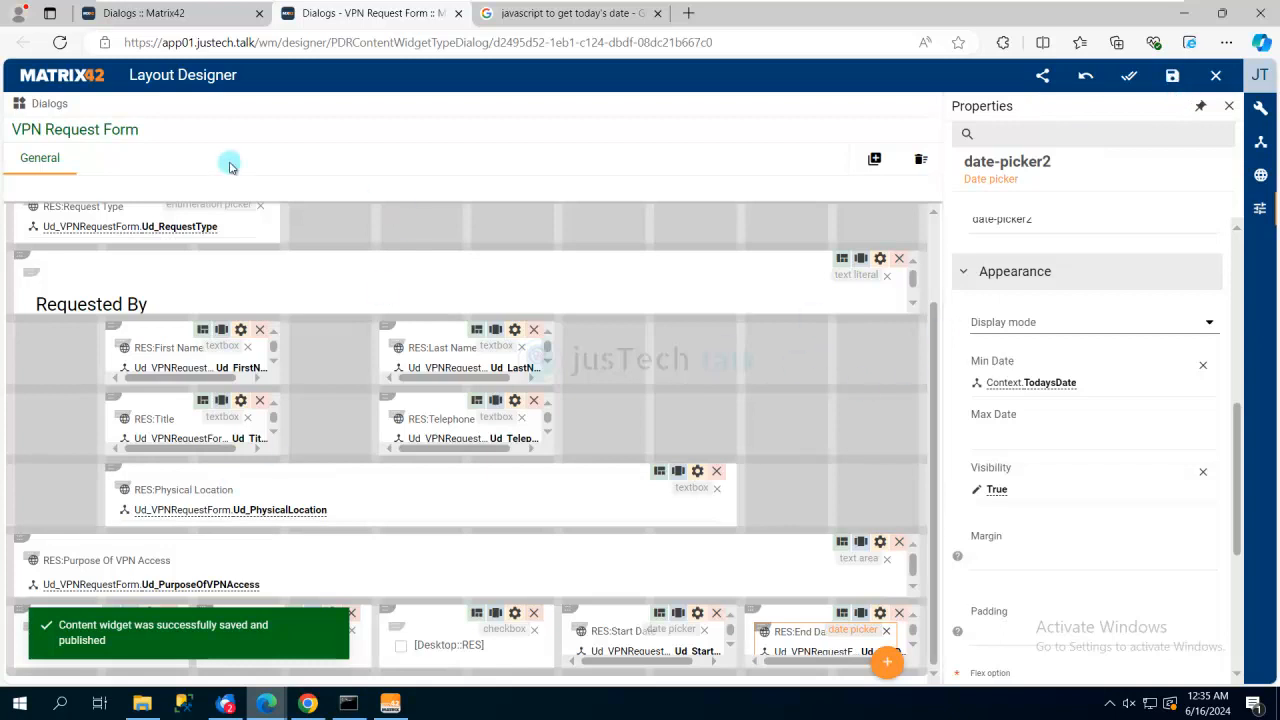
Switch to the Self Service Portal window and add the VPN Request service to the cart to bring up its service form.
{"action": "mouse_move", "coordinate": [266, 703]}
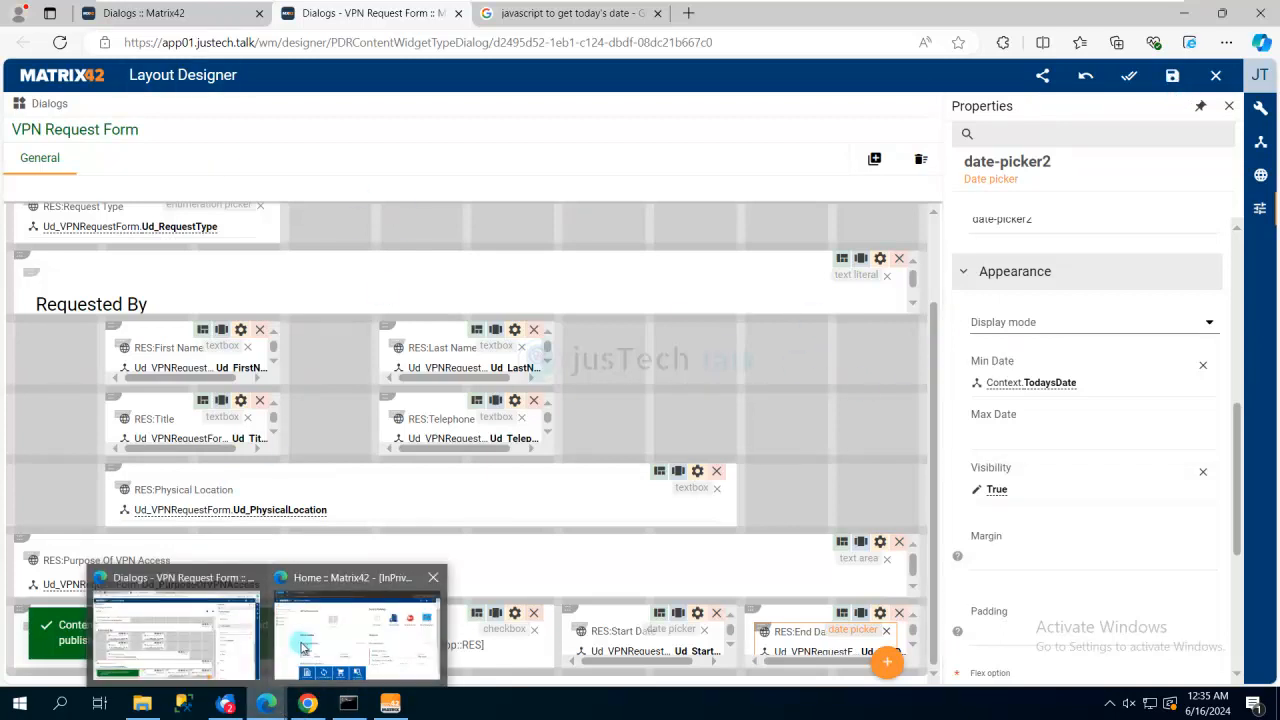
{"action": "left_click", "coordinate": [302, 622]}
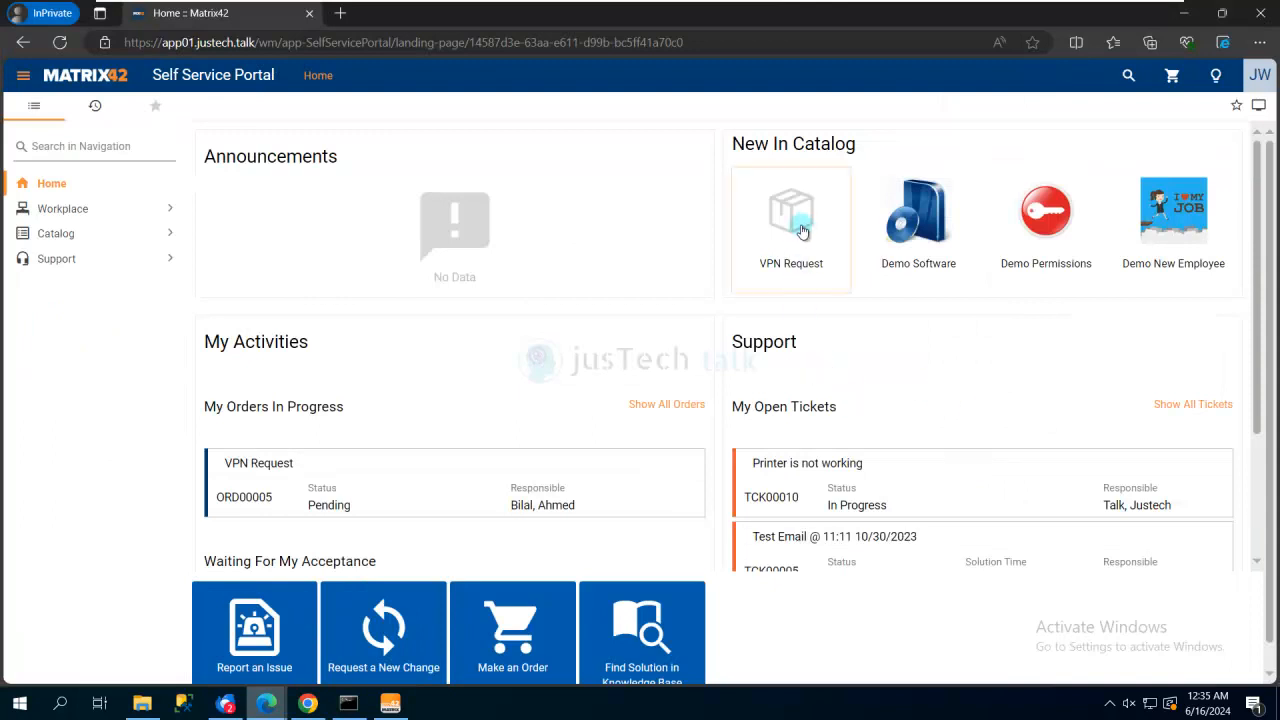
{"action": "left_click", "coordinate": [801, 231]}
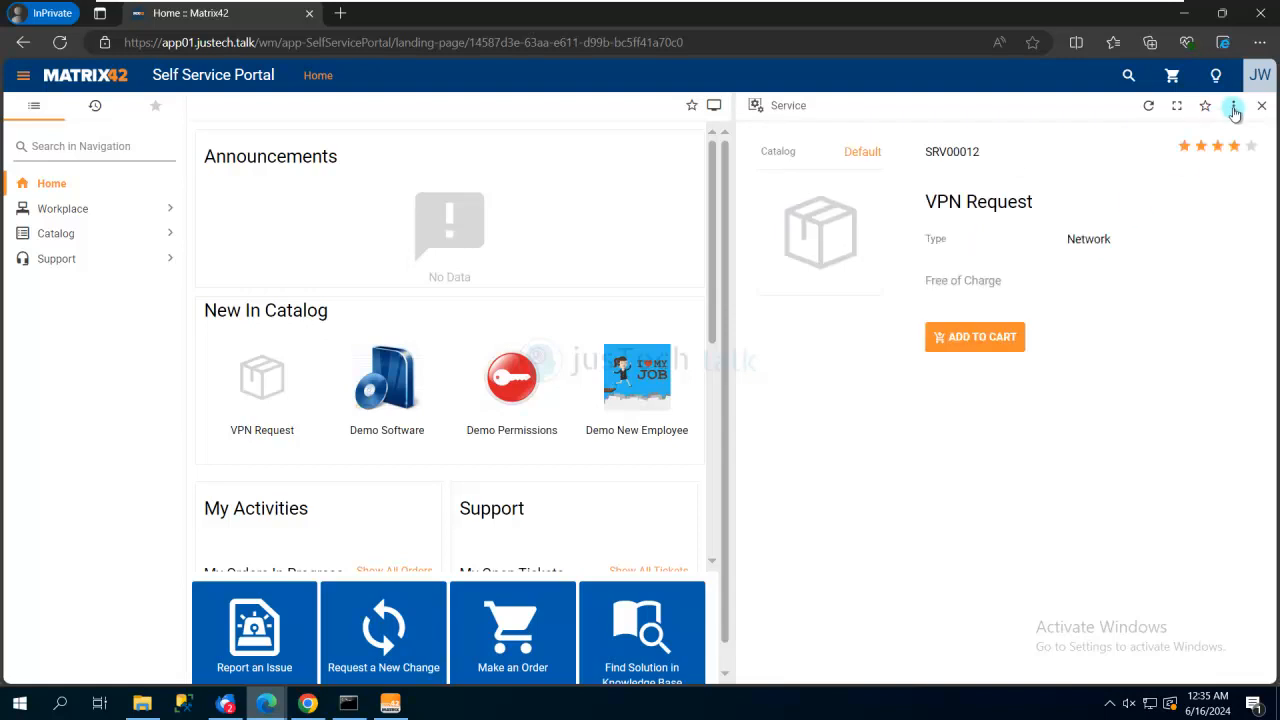
{"action": "left_click", "coordinate": [1177, 106]}
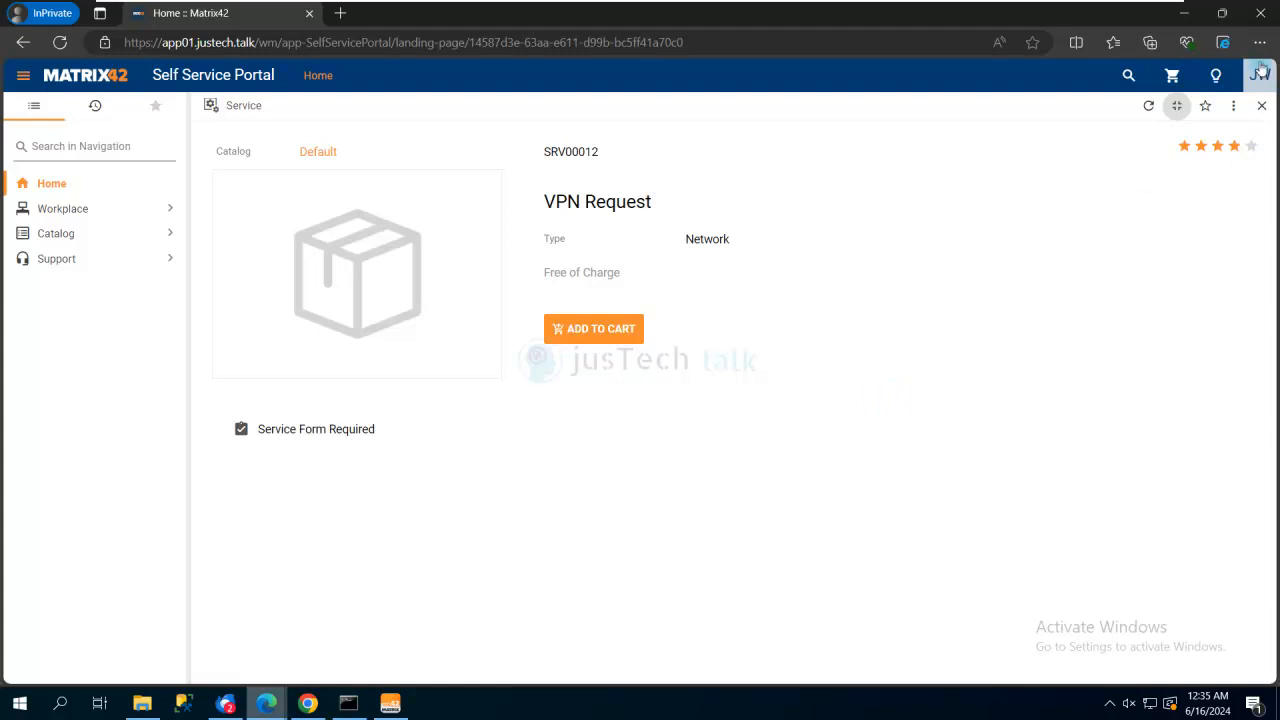
{"action": "left_click", "coordinate": [603, 329]}
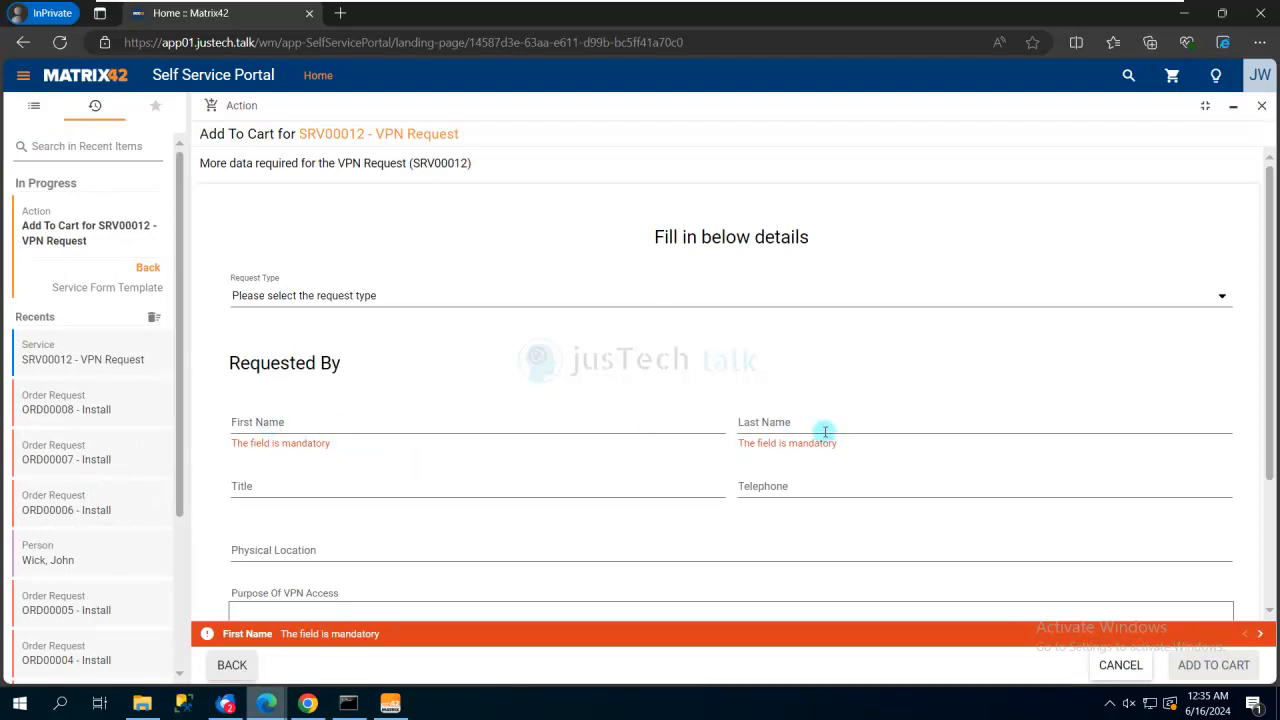
Test the Start Date calendar by picking June 19 and changing the choice to 06/16/2024.
{"action": "scroll", "coordinate": [824, 431], "scroll_direction": "down", "scroll_amount": 2}
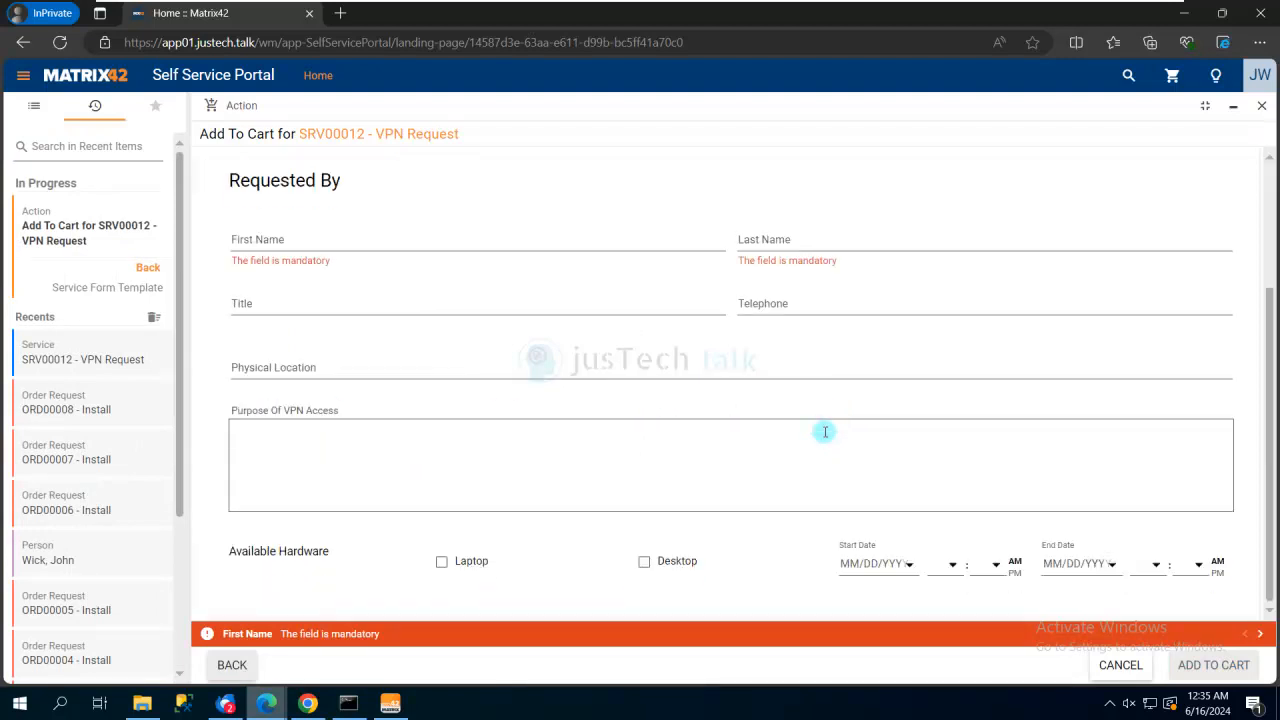
{"action": "left_click", "coordinate": [906, 566]}
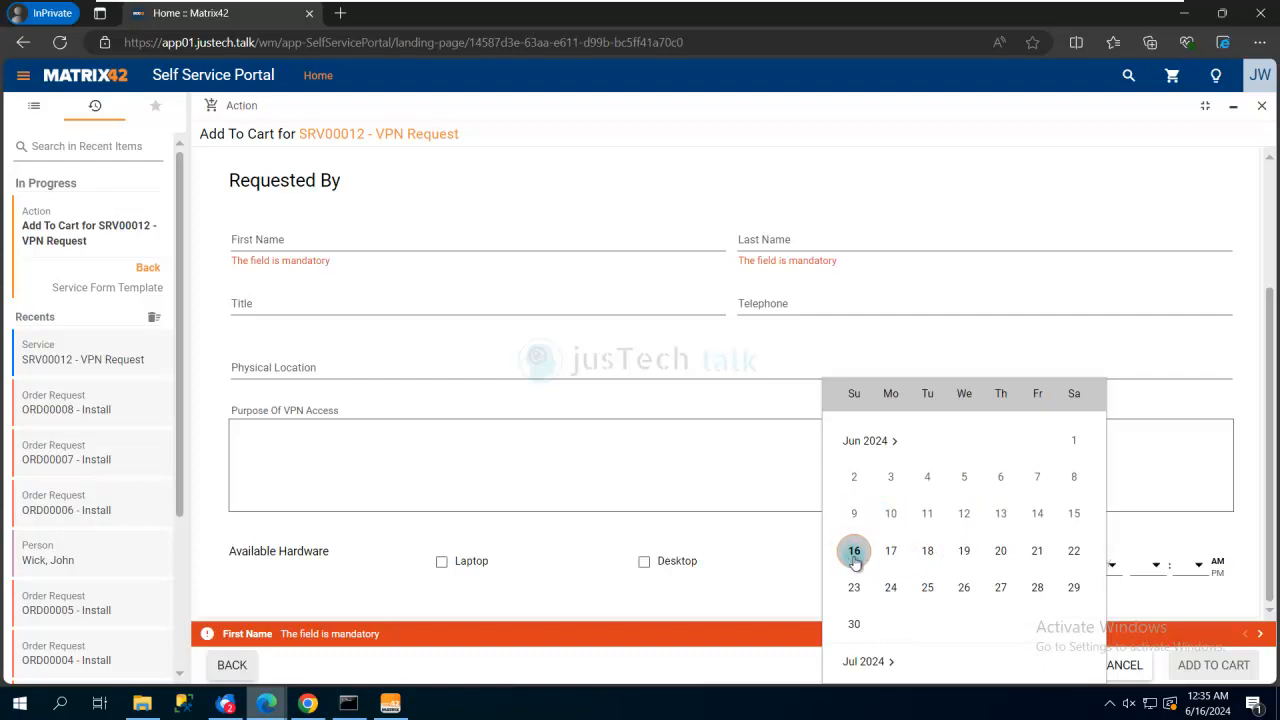
{"action": "left_click", "coordinate": [965, 551]}
{"action": "left_click", "coordinate": [912, 566]}
{"action": "left_click", "coordinate": [853, 549]}
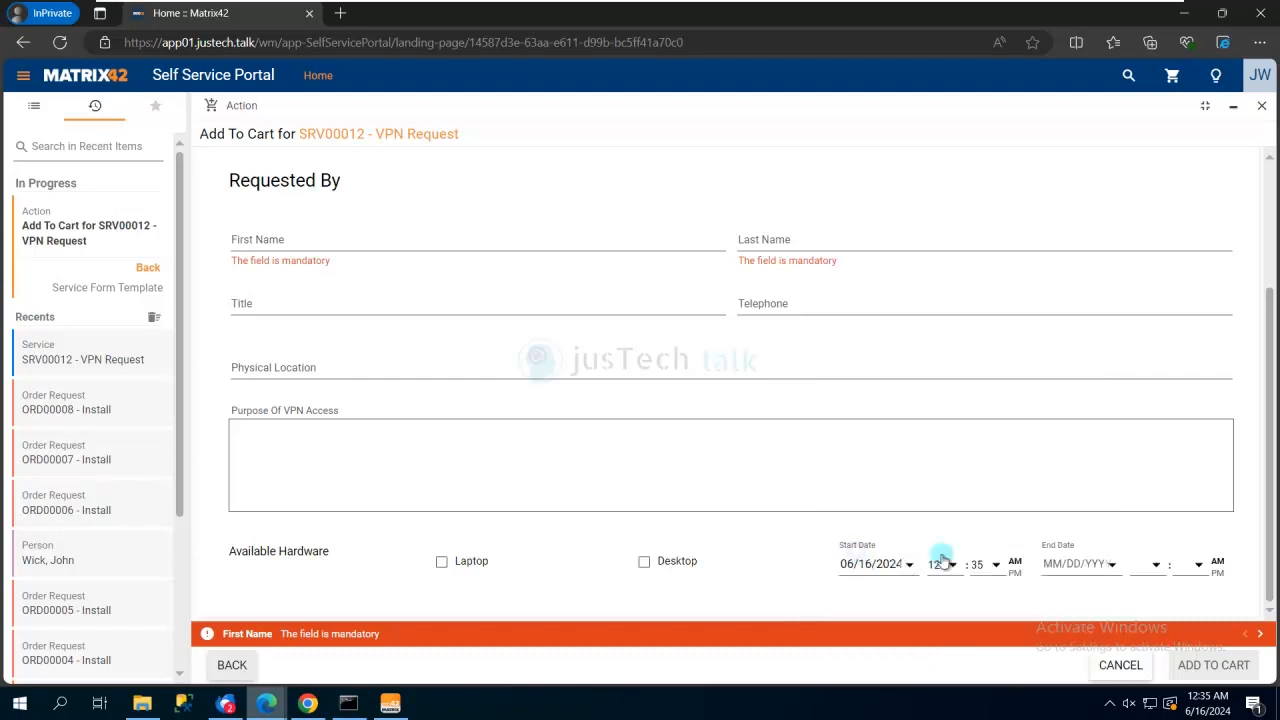
Try to set the Start Date's minutes to values earlier than 35.
{"action": "left_click", "coordinate": [995, 566]}
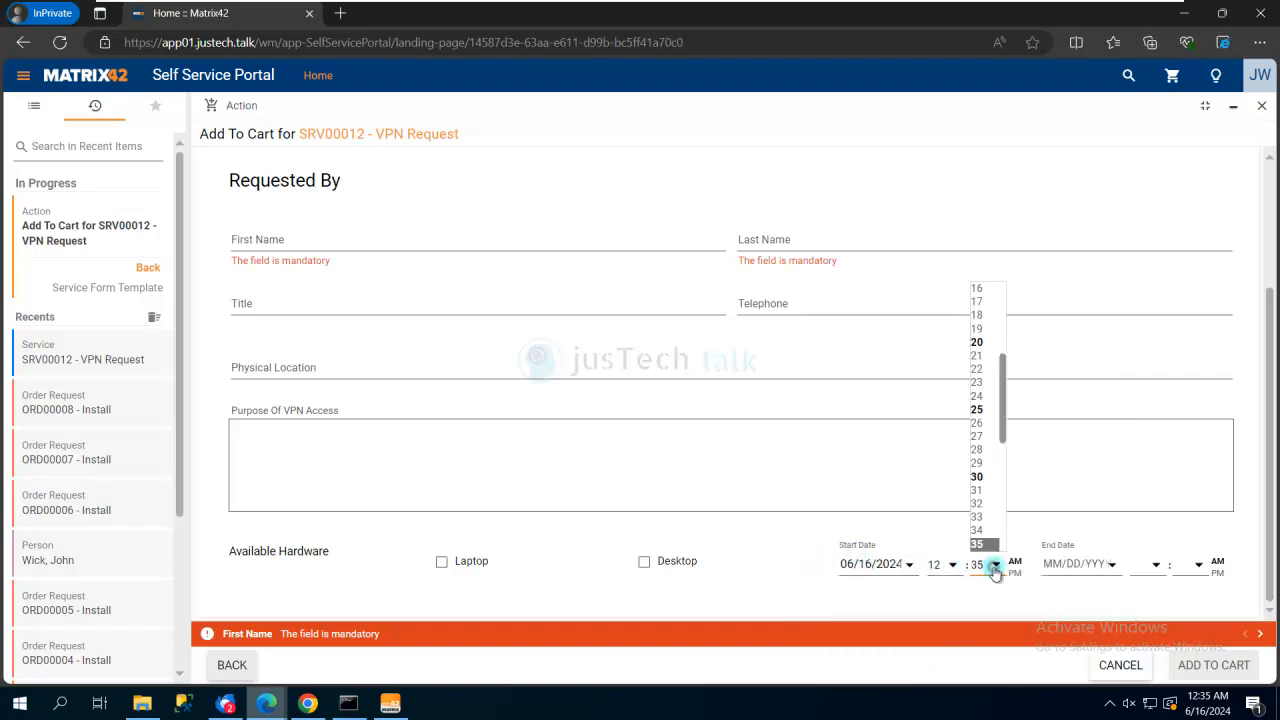
{"action": "left_click", "coordinate": [990, 546]}
{"action": "left_click", "coordinate": [995, 566]}
{"action": "left_click", "coordinate": [984, 488]}
{"action": "left_click", "coordinate": [995, 566]}
{"action": "left_click", "coordinate": [978, 455]}
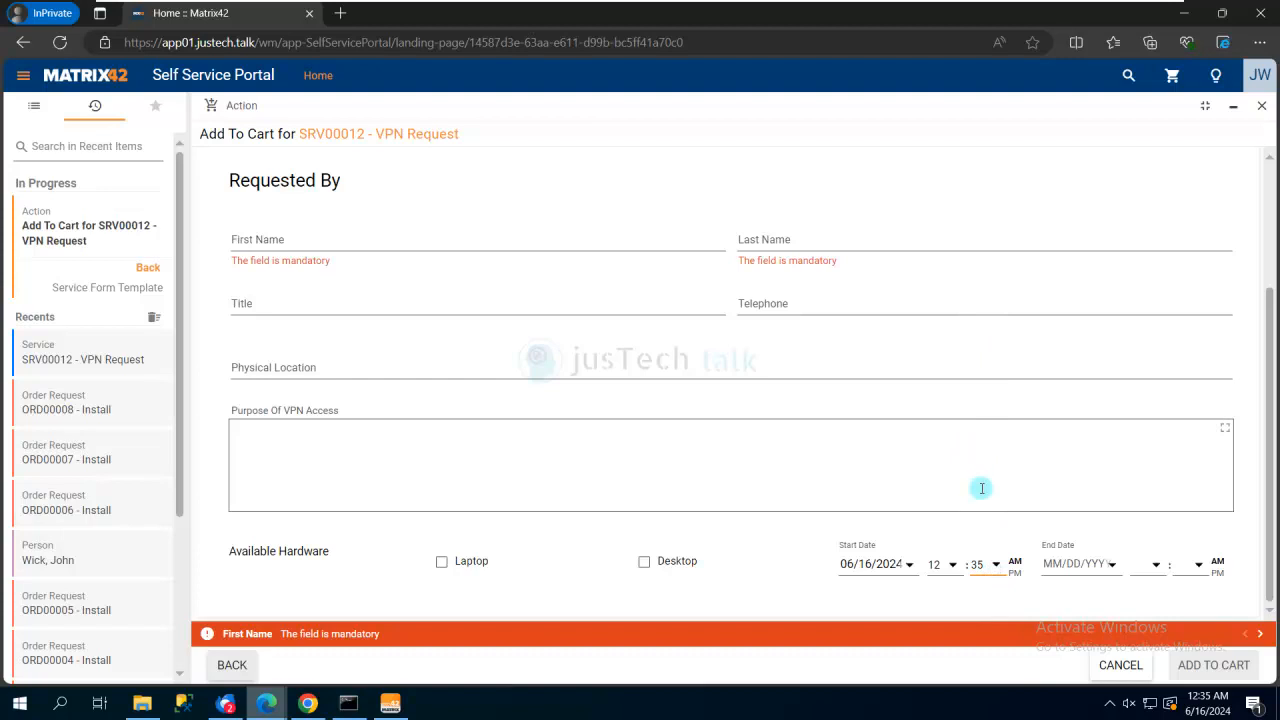
Set the Request Type to Delete Access and check the date fields below.
{"action": "scroll", "coordinate": [783, 474], "scroll_direction": "up", "scroll_amount": 2}
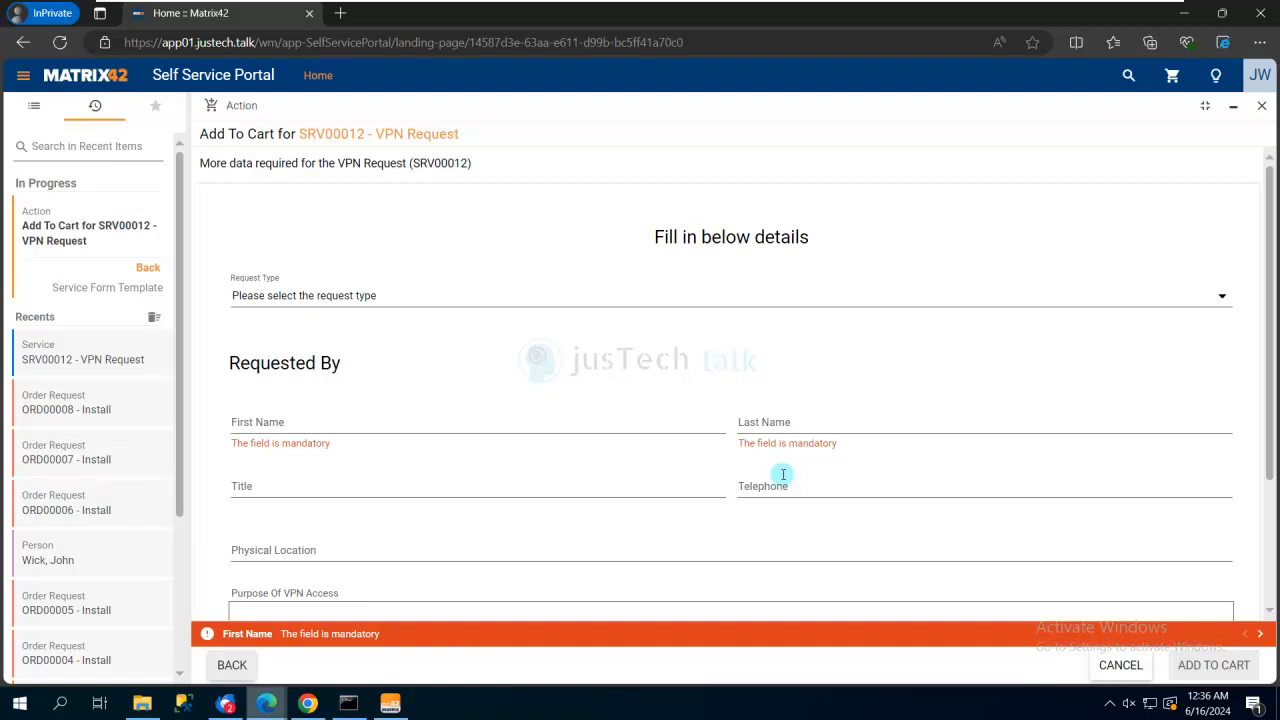
{"action": "left_click", "coordinate": [852, 300]}
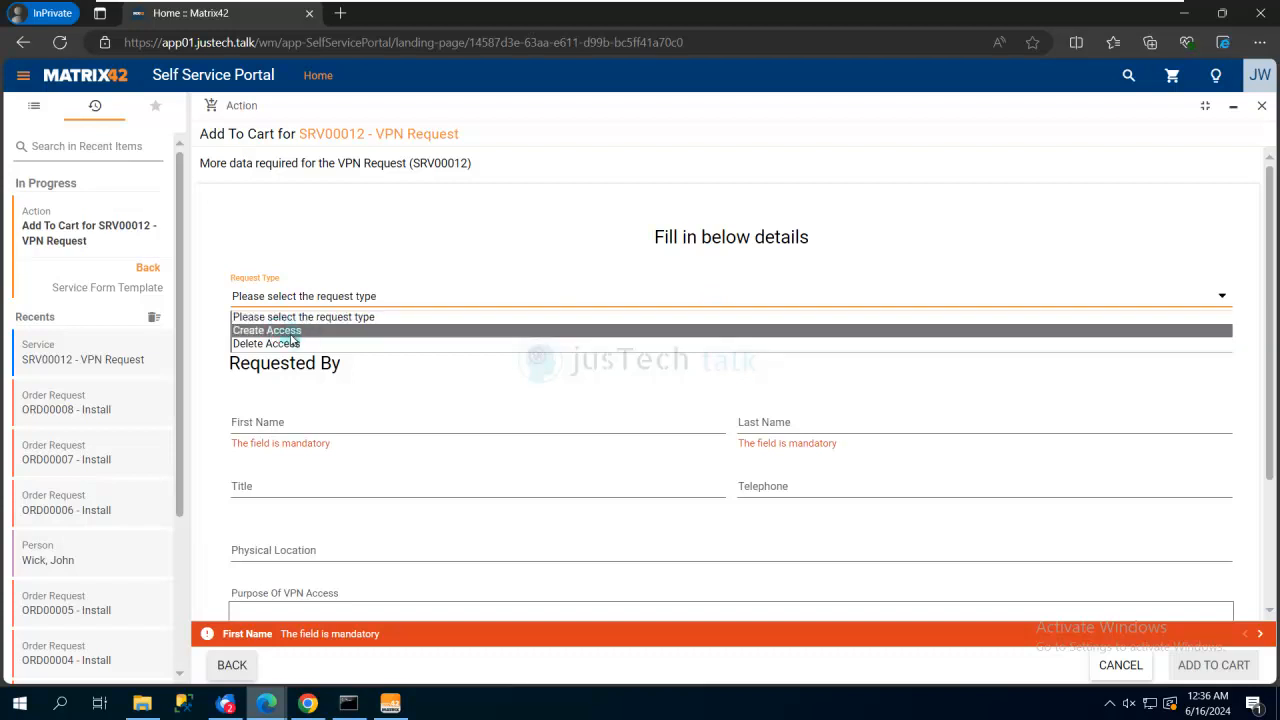
{"action": "scroll", "coordinate": [917, 497], "scroll_direction": "down", "scroll_amount": 2}
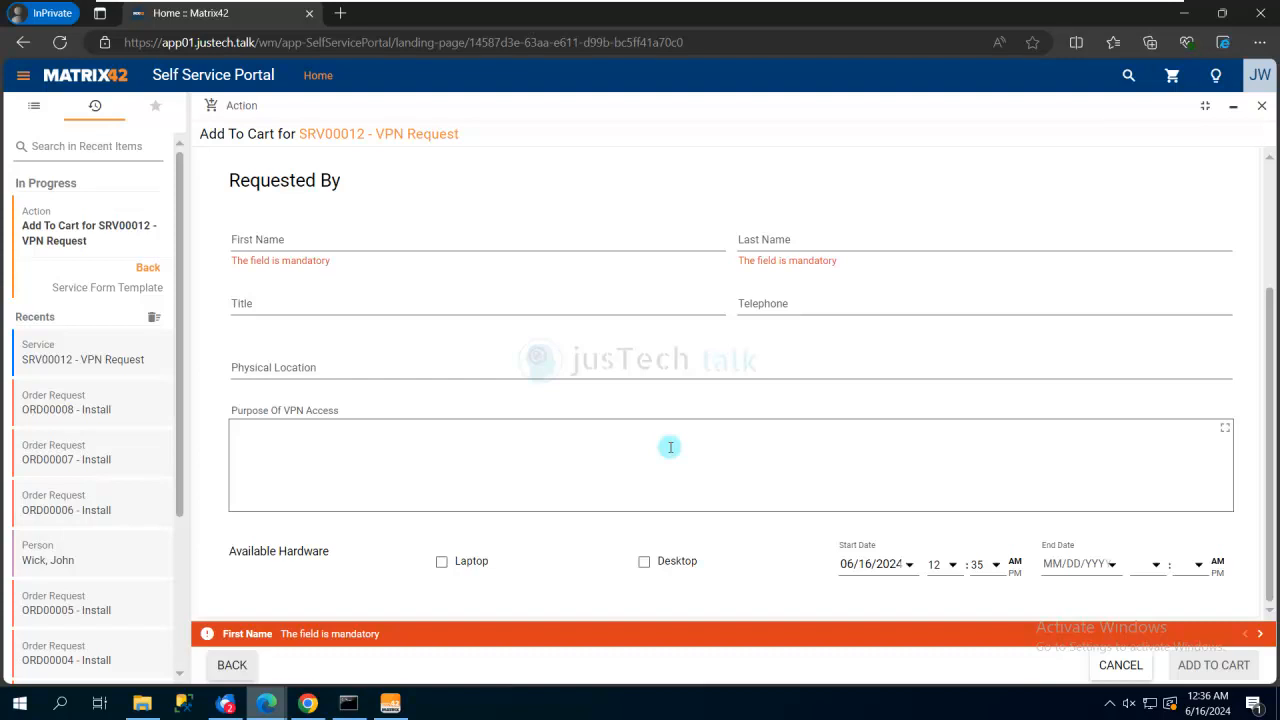
{"action": "scroll", "coordinate": [668, 363], "scroll_direction": "up", "scroll_amount": 2}
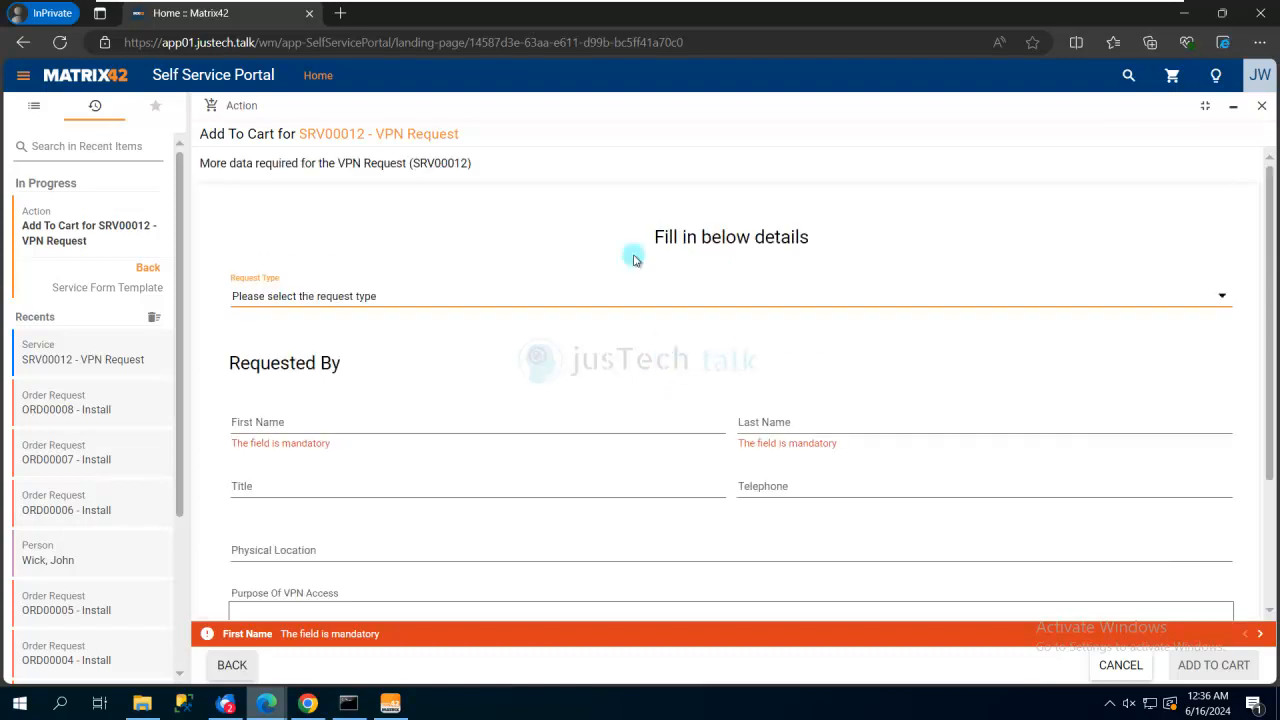
{"action": "left_click", "coordinate": [631, 295]}
{"action": "left_click", "coordinate": [290, 330]}
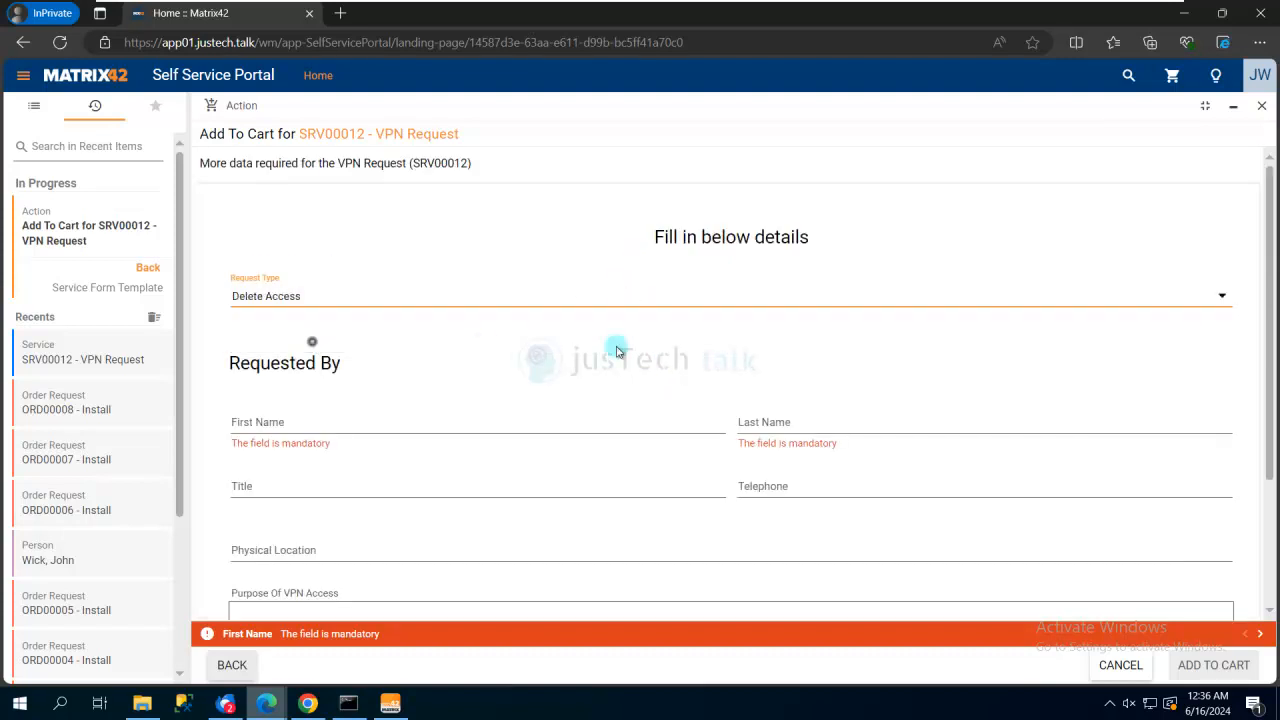
{"action": "scroll", "coordinate": [781, 363], "scroll_direction": "down", "scroll_amount": 2}
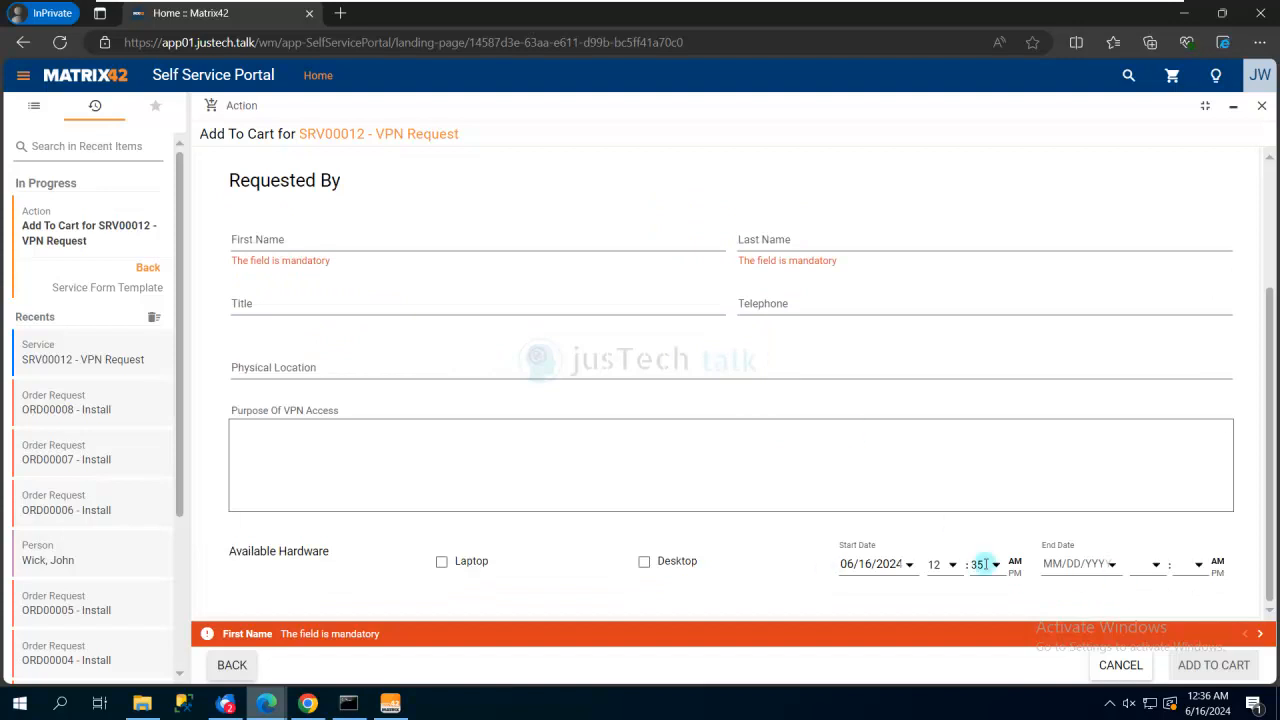
Set the Request Type to Create Access, check the date fields again, and close the request form without submitting it.
{"action": "scroll", "coordinate": [903, 491], "scroll_direction": "up", "scroll_amount": 2}
{"action": "left_click", "coordinate": [714, 307]}
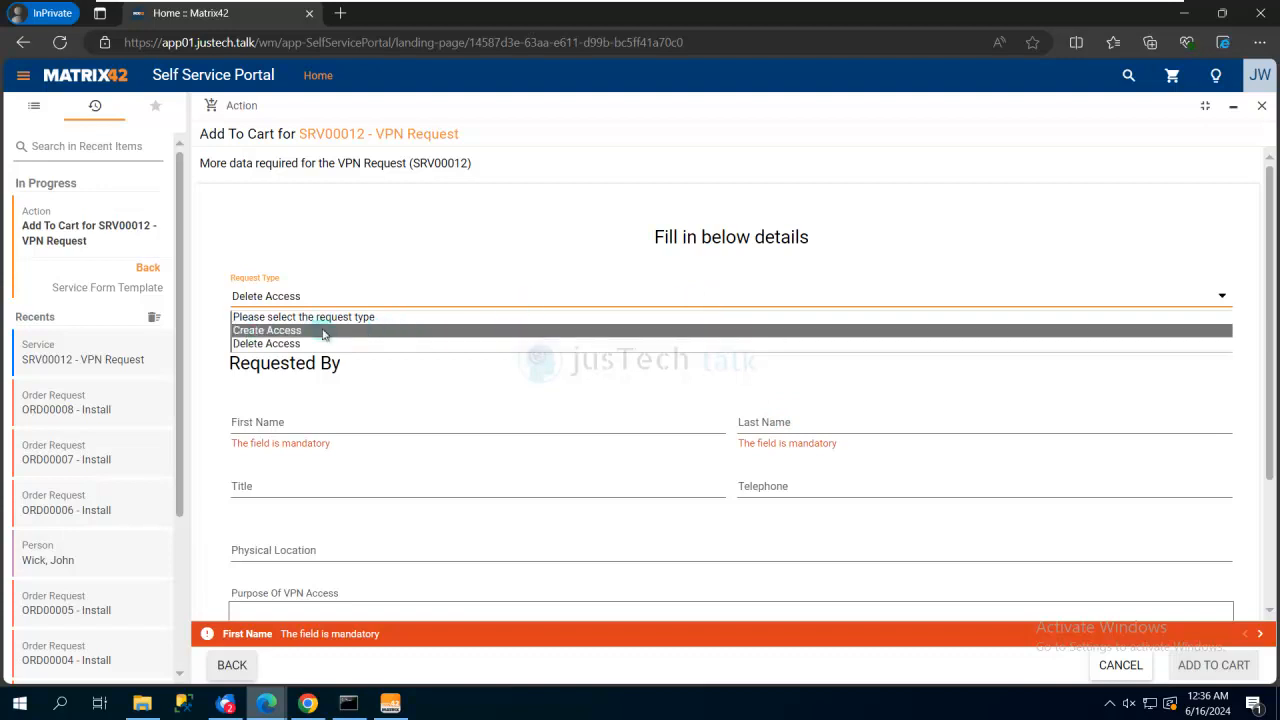
{"action": "left_click", "coordinate": [290, 331]}
{"action": "scroll", "coordinate": [1130, 515], "scroll_direction": "down", "scroll_amount": 2}
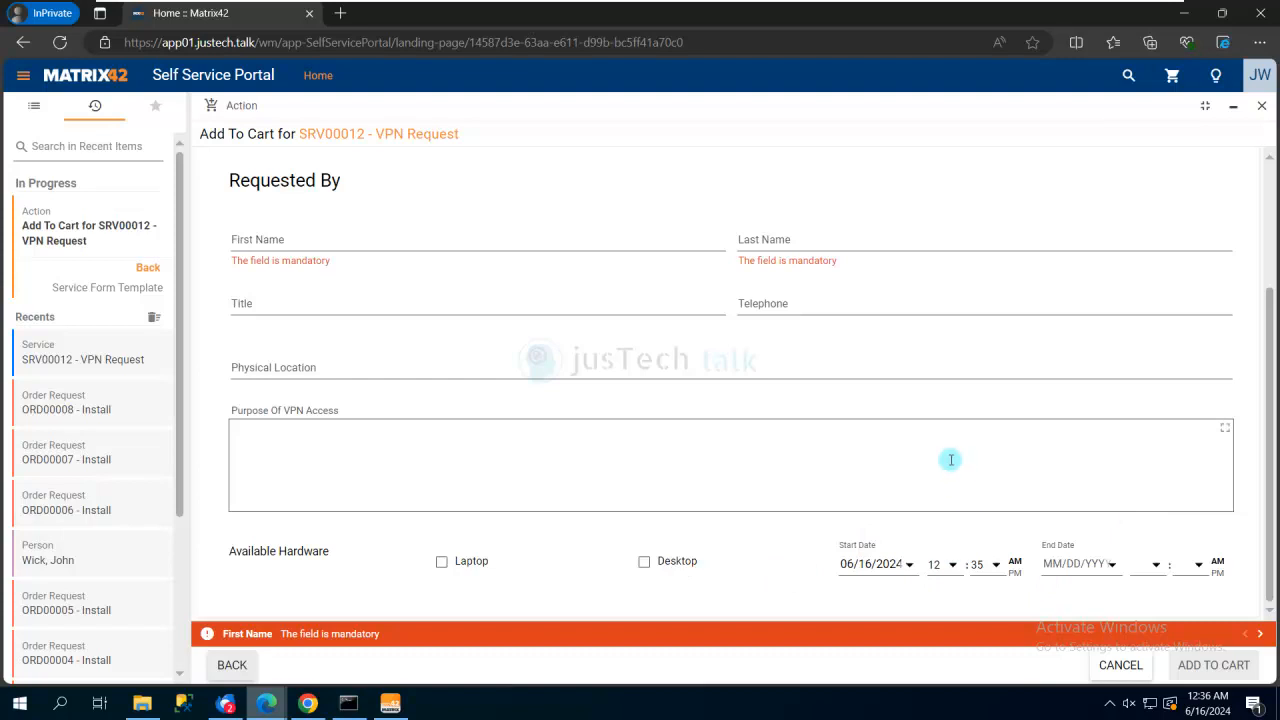
{"action": "scroll", "coordinate": [985, 301], "scroll_direction": "up", "scroll_amount": 2}
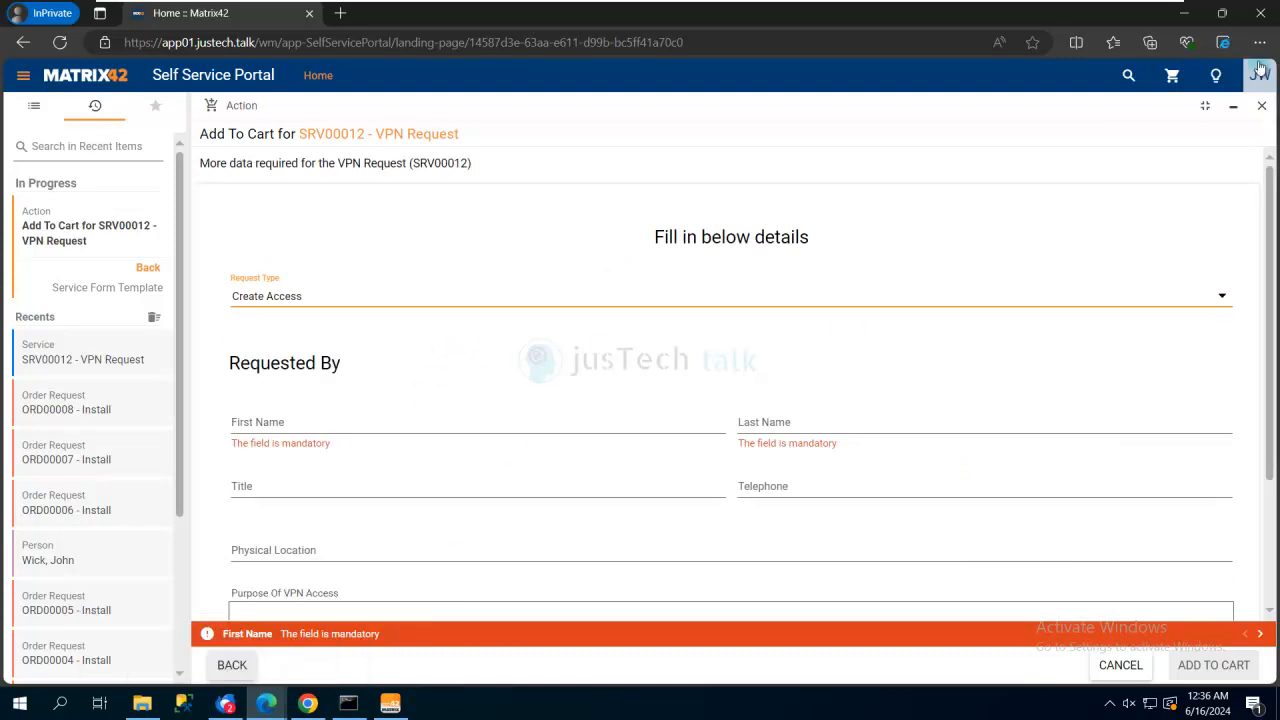
{"action": "left_click", "coordinate": [1262, 105]}
Return to the VPN Request Form in the Layout Designer window and examine the Request Type picker's Ud_RequestType binding.
{"action": "mouse_move", "coordinate": [265, 705]}
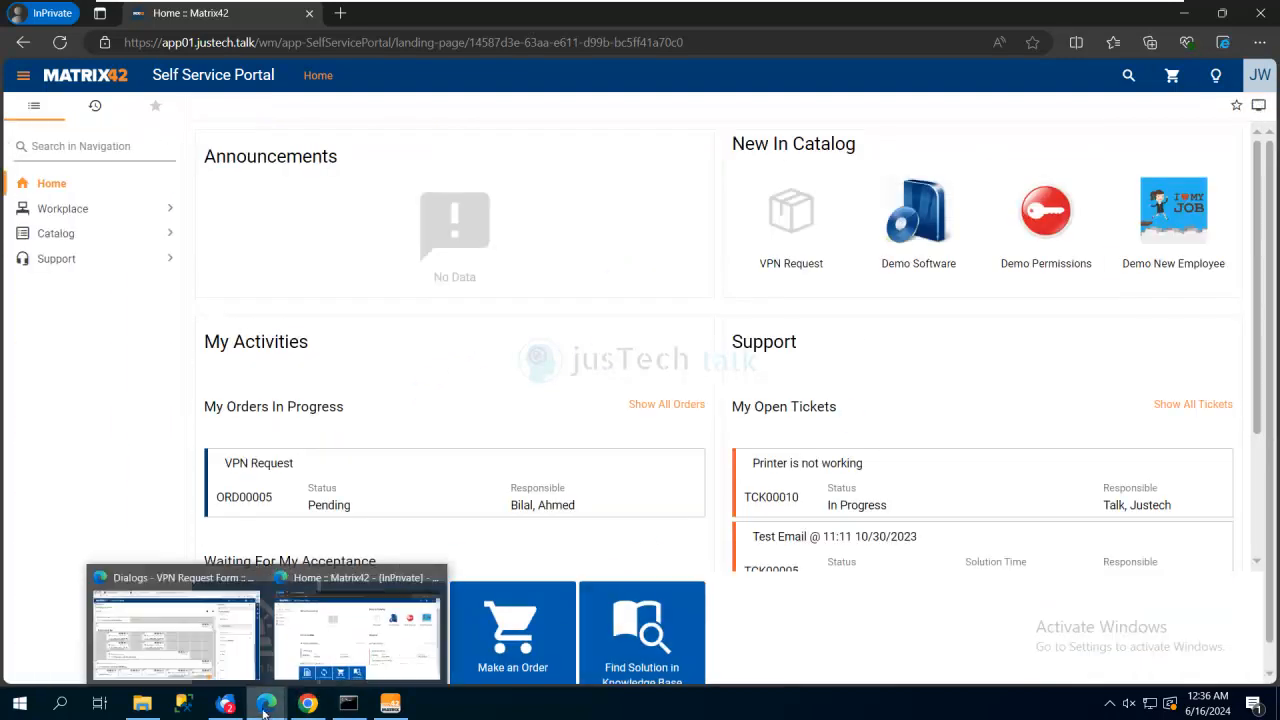
{"action": "left_click", "coordinate": [158, 630]}
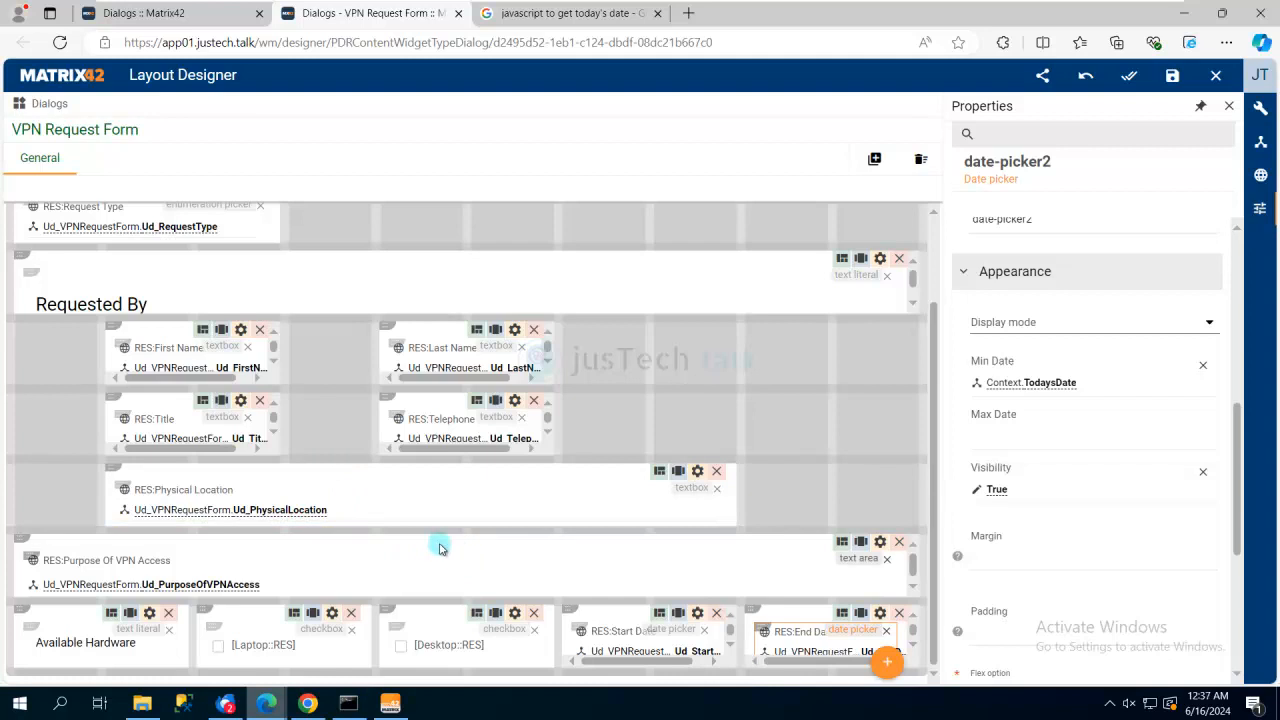
{"action": "scroll", "coordinate": [420, 533], "scroll_direction": "up", "scroll_amount": 1}
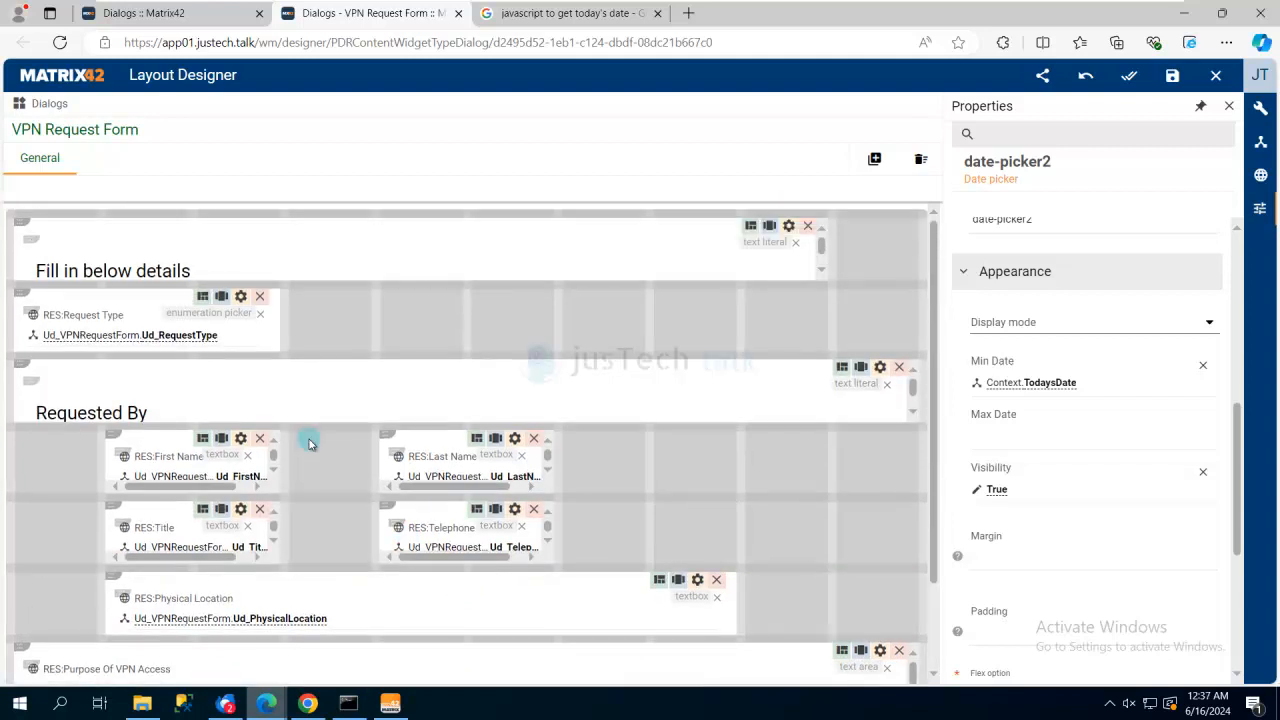
{"action": "left_click_drag", "start_coordinate": [70, 337], "coordinate": [208, 344]}
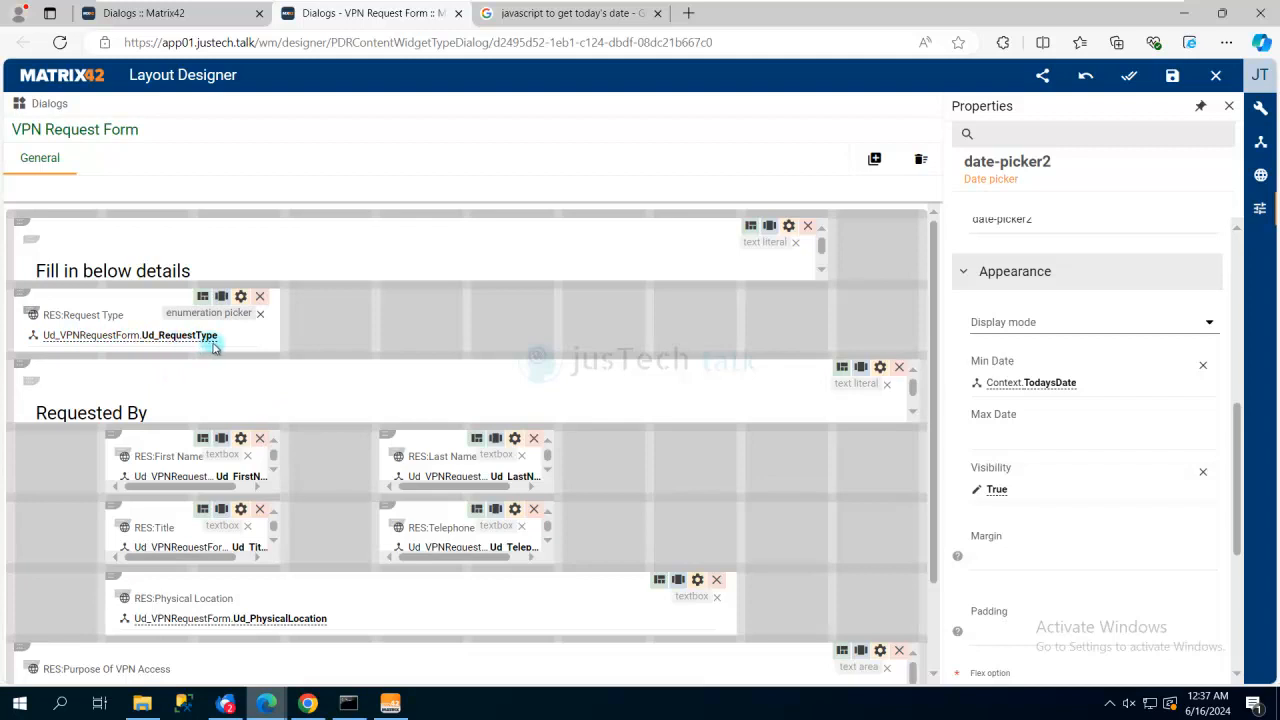
Go to the Administration application's tab and display the Pickups among the schema's data definitions.
{"action": "left_click", "coordinate": [225, 13]}
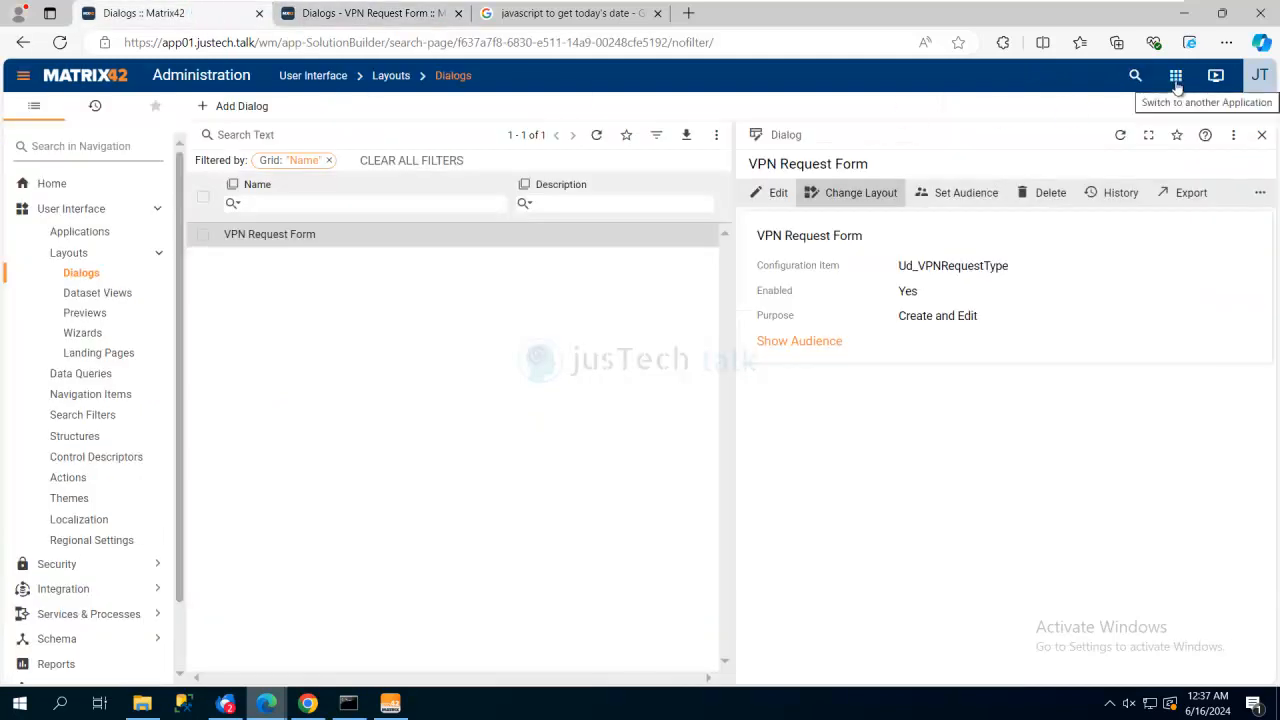
{"action": "scroll", "coordinate": [120, 445], "scroll_direction": "down", "scroll_amount": 2}
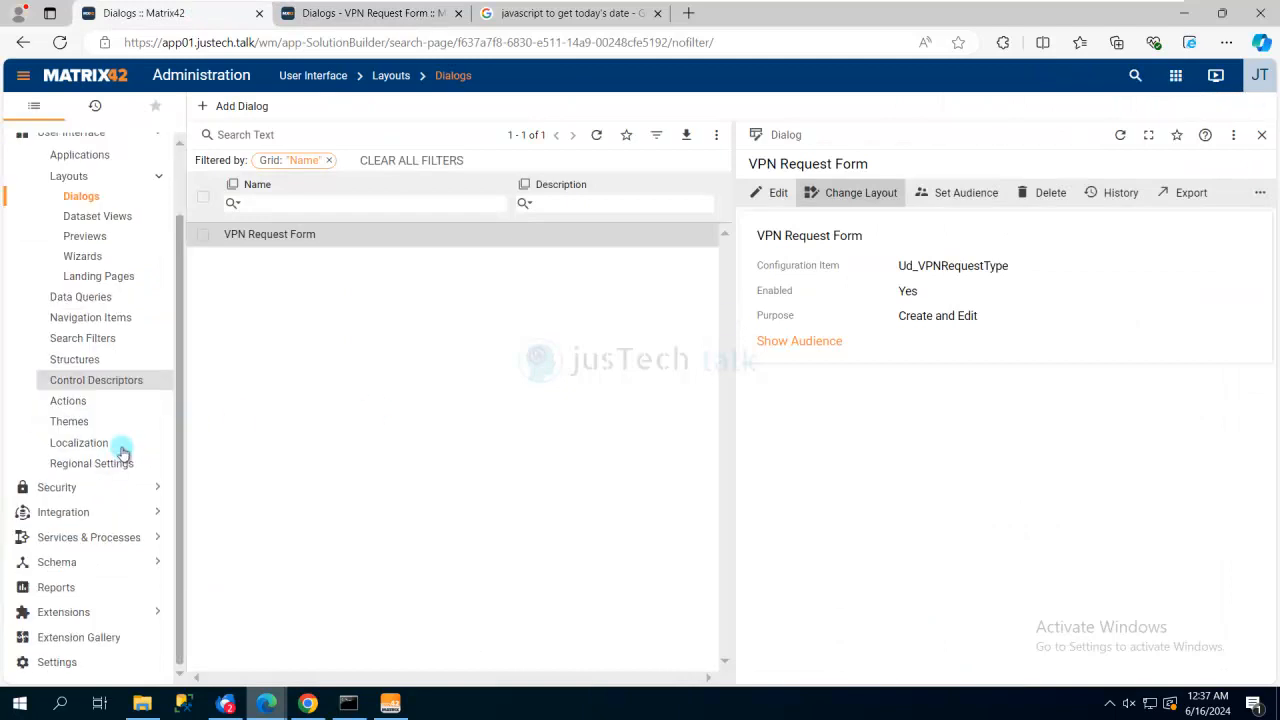
{"action": "left_click", "coordinate": [135, 568]}
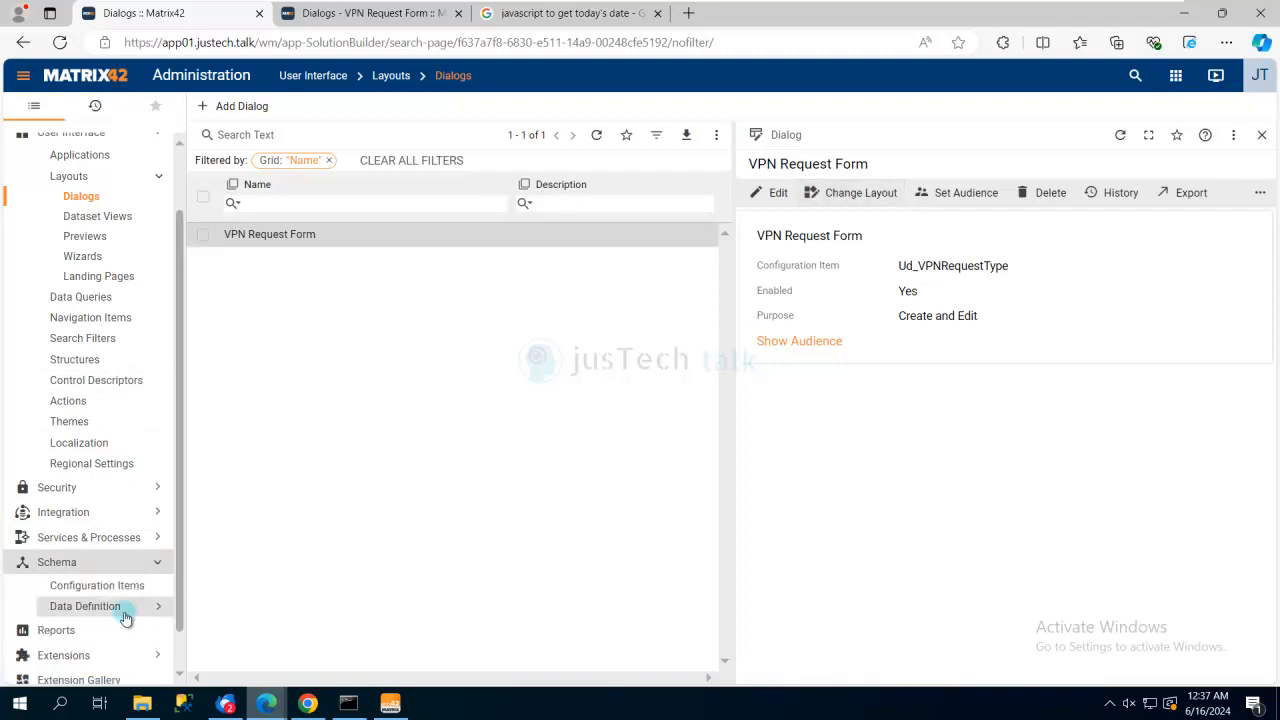
{"action": "left_click", "coordinate": [120, 608]}
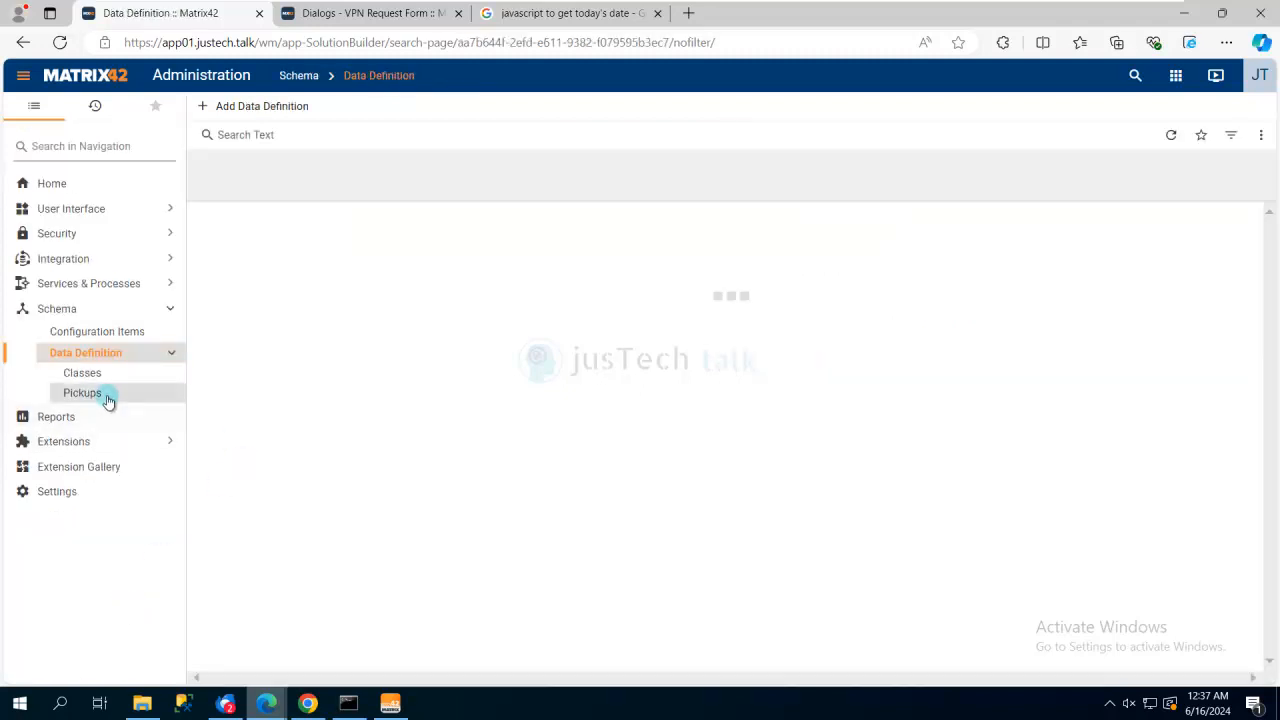
{"action": "left_click", "coordinate": [106, 396]}
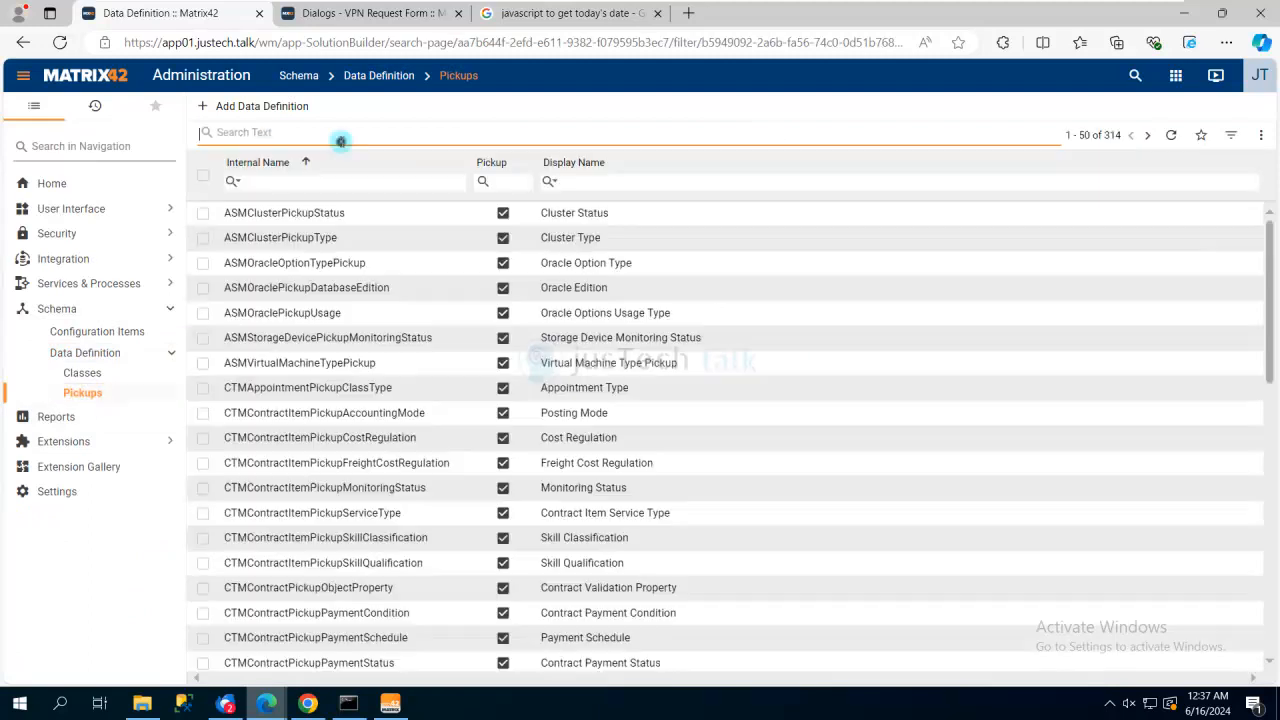
Filter the pickups' internal names by VPN, open Ud_VPNRequestTypePicker for editing, and show its data entries.
{"action": "left_click", "coordinate": [340, 181]}
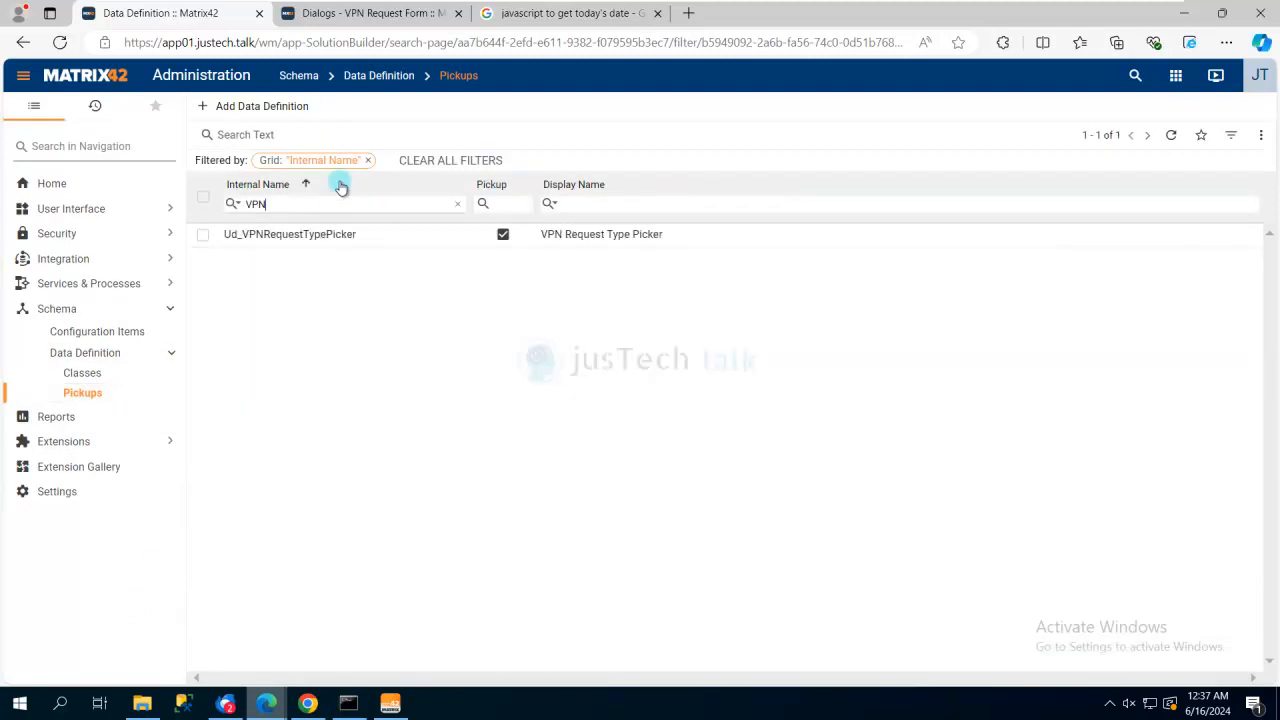
{"action": "left_click", "coordinate": [313, 235]}
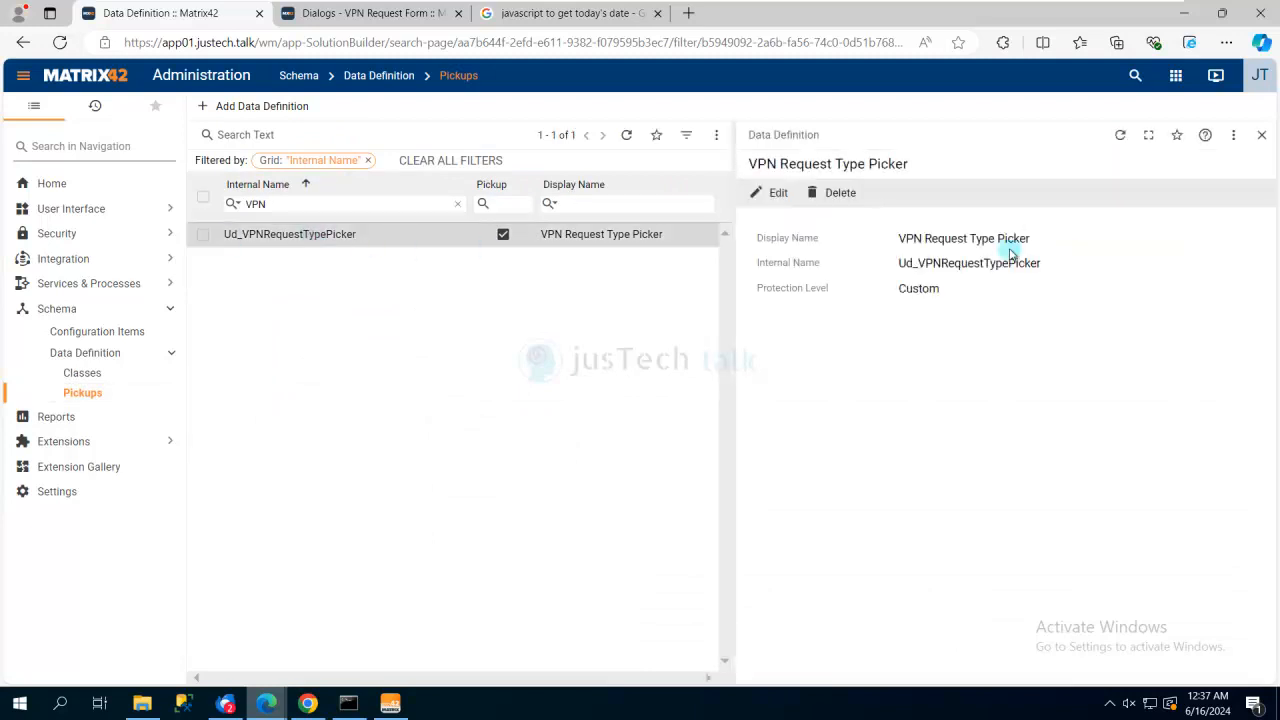
{"action": "left_click", "coordinate": [777, 195]}
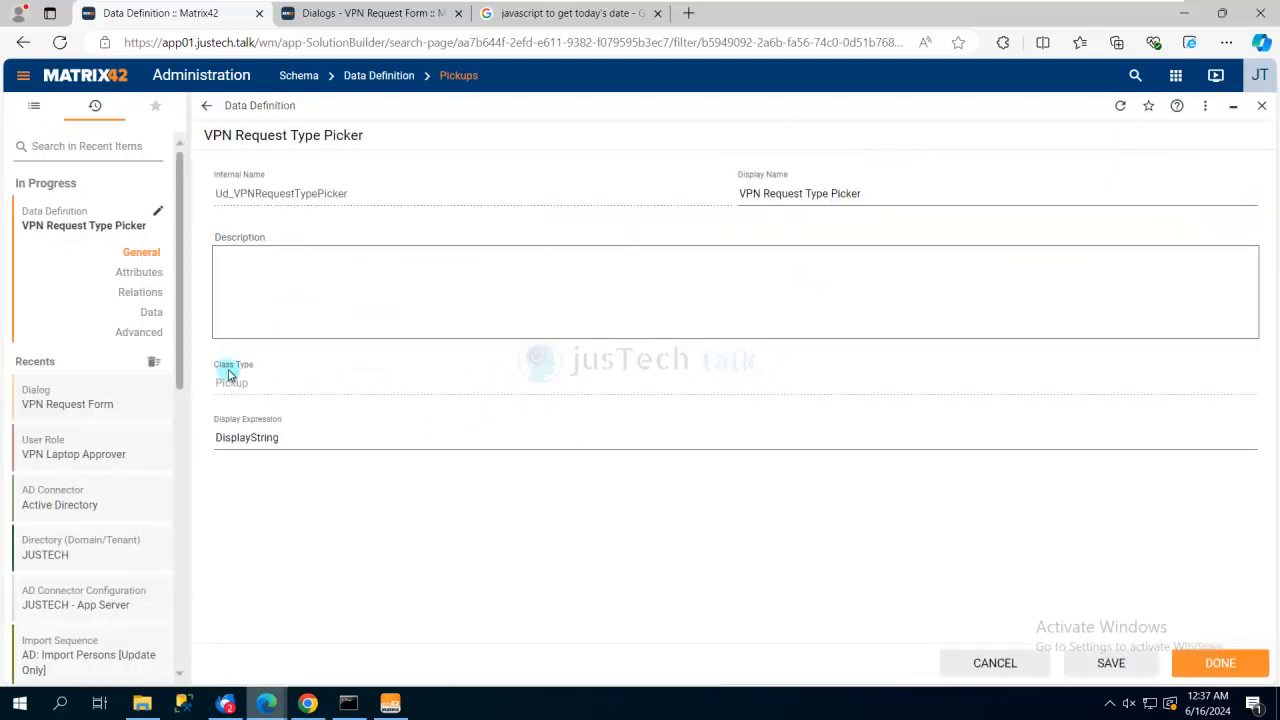
{"action": "left_click", "coordinate": [148, 316]}
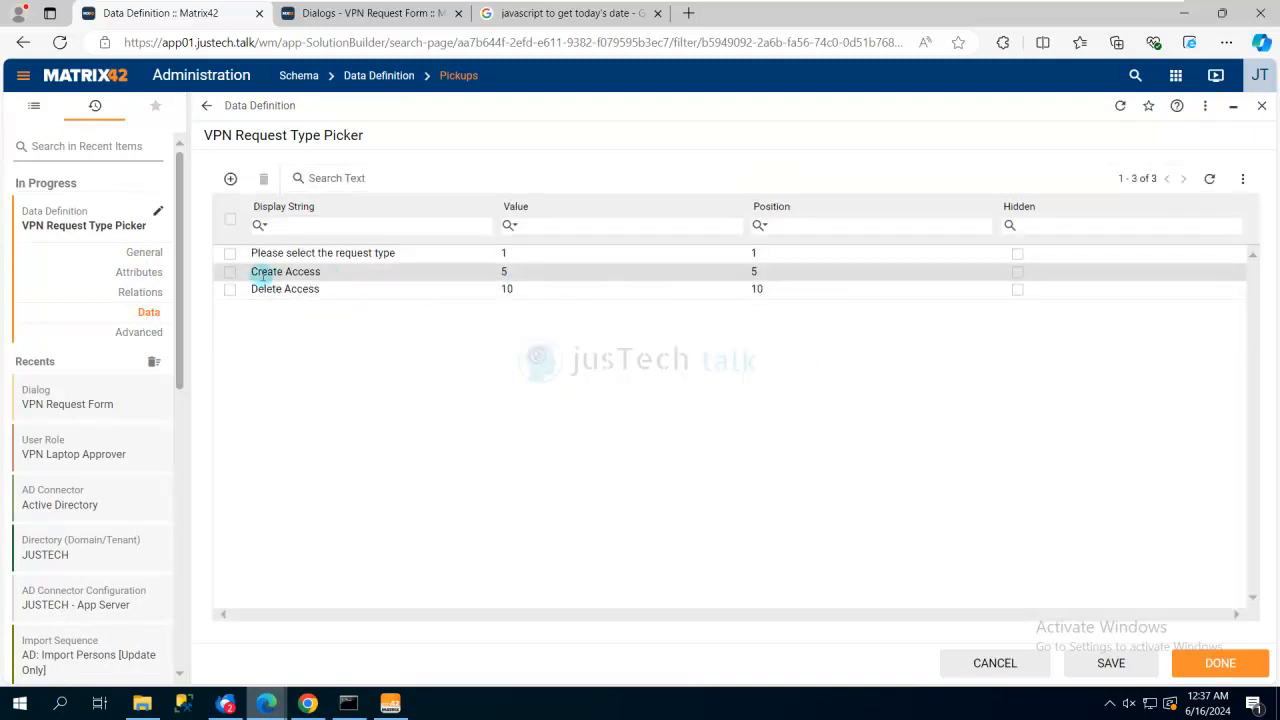
Check the Value of the Create Access entry in the VPN Request Type Picker, and return to the VPN Request Form layout.
{"action": "double_click", "coordinate": [505, 272]}
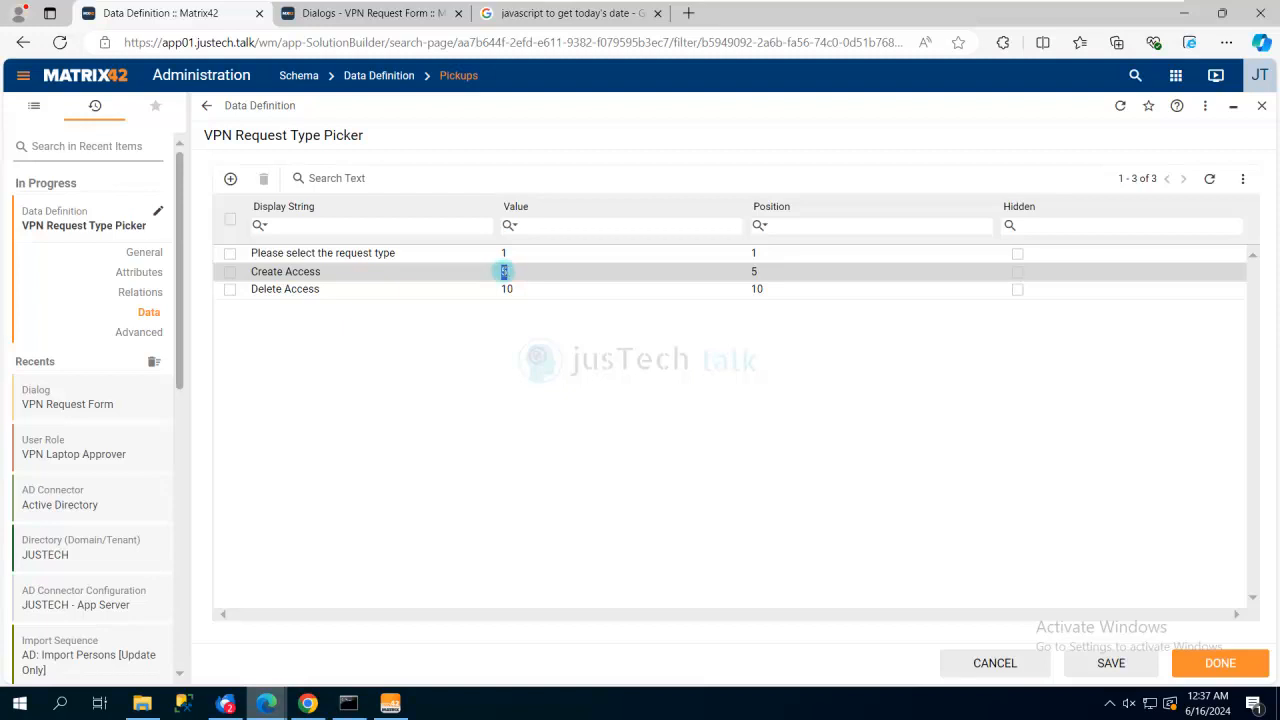
{"action": "left_click", "coordinate": [370, 16]}
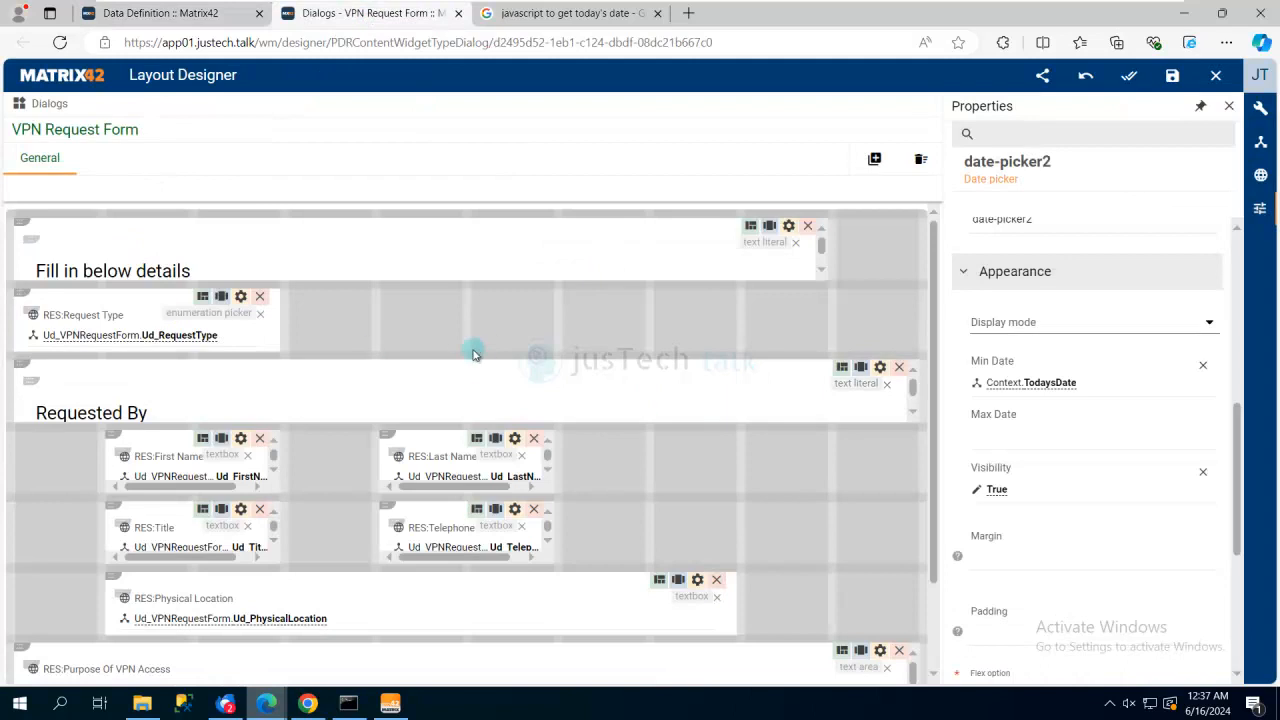
Add a calculated property to the data model's Context in Advanced Mode, named VPNRequestTypeChecker with the type Boolean.
{"action": "left_click", "coordinate": [1261, 147]}
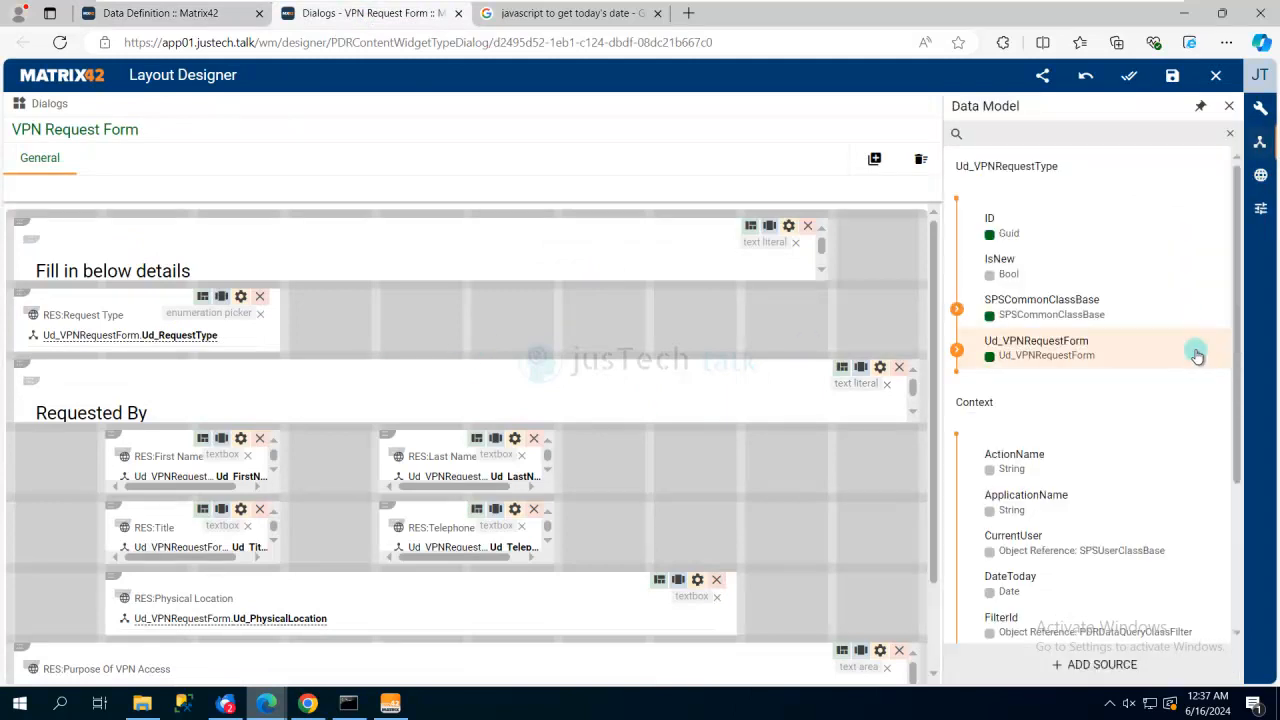
{"action": "left_click", "coordinate": [1013, 412]}
{"action": "left_click", "coordinate": [1093, 557]}
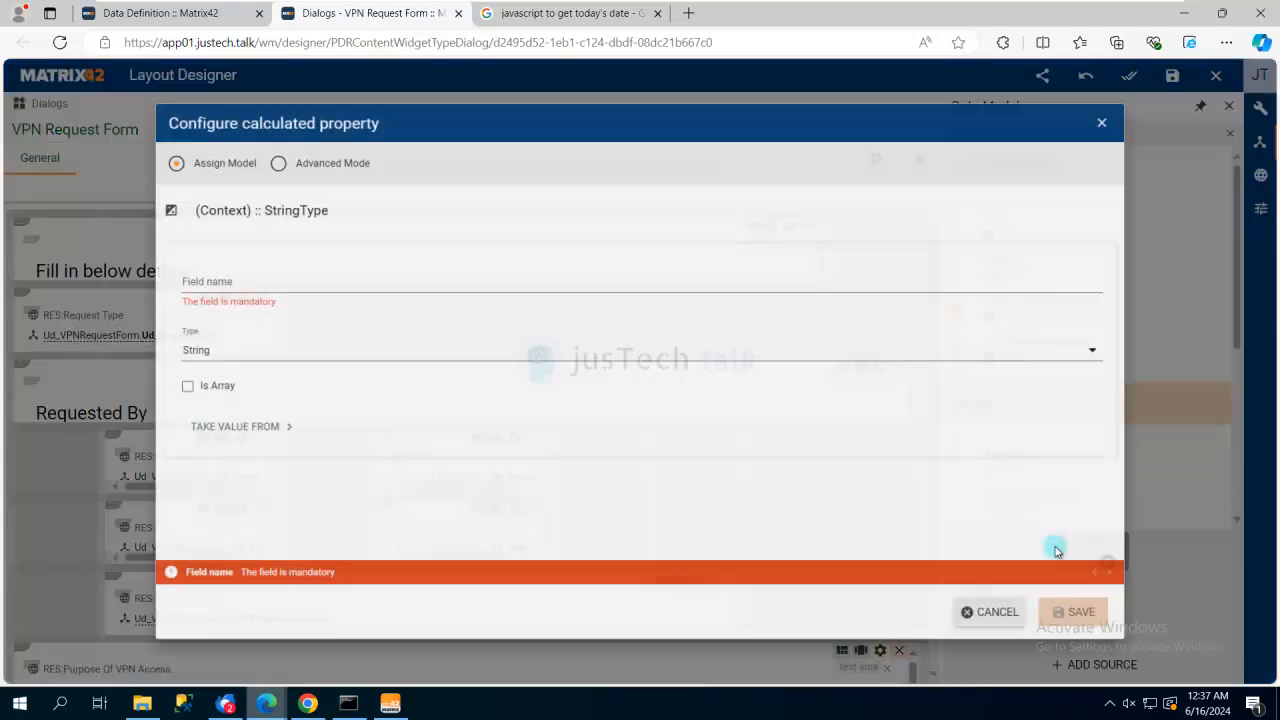
{"action": "left_click", "coordinate": [218, 280]}
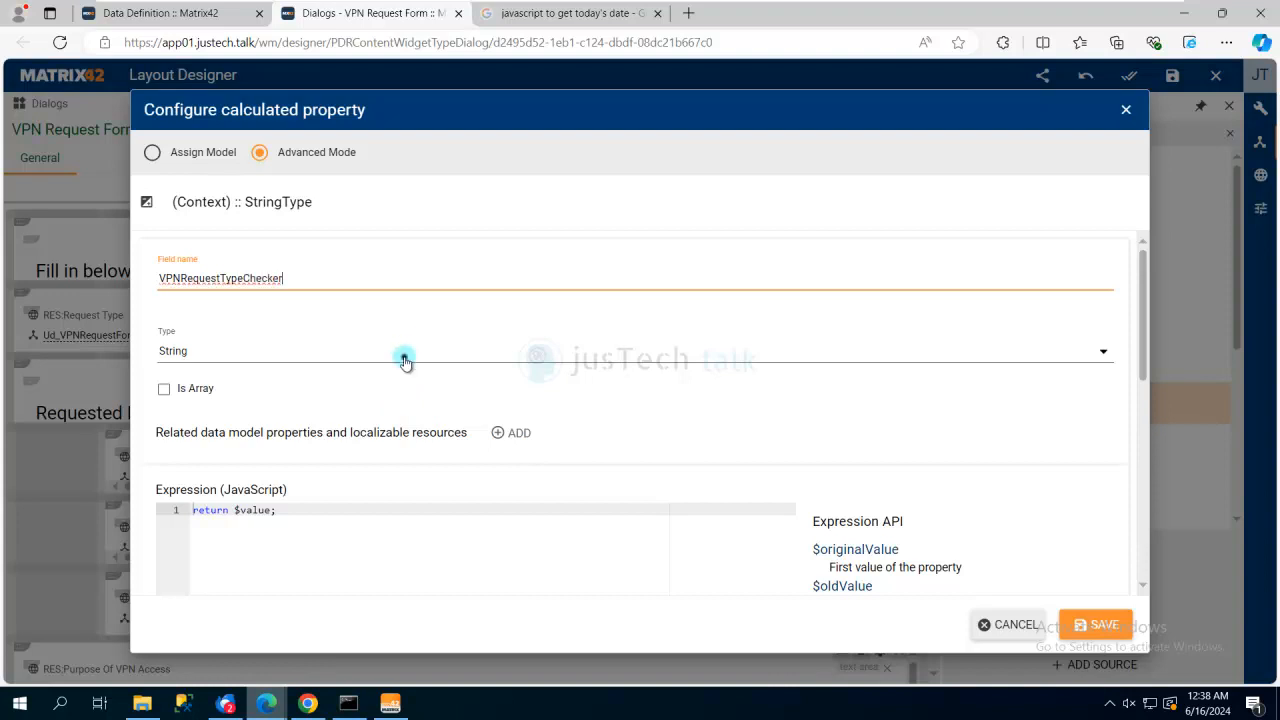
{"action": "left_click", "coordinate": [405, 355]}
{"action": "left_click", "coordinate": [203, 400]}
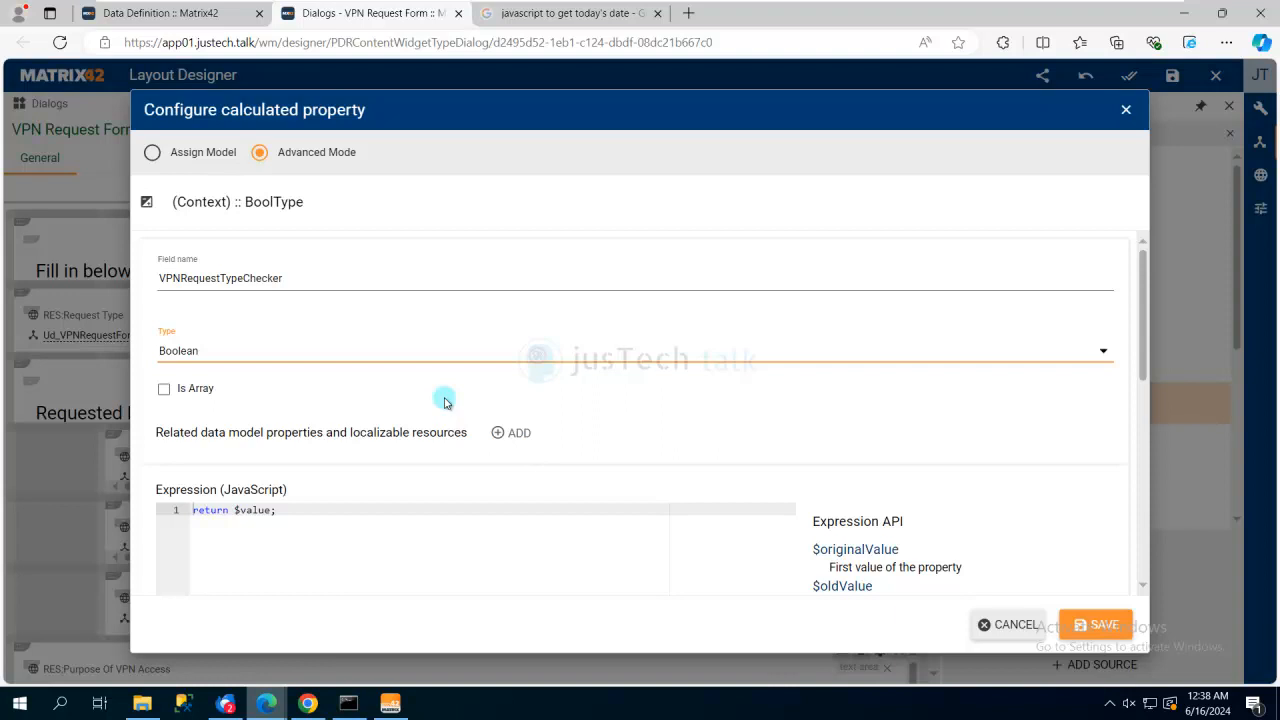
Add Ud_RequestType from Ud_VPNRequestForm as a related data model property of the calculated property.
{"action": "left_click", "coordinate": [522, 438]}
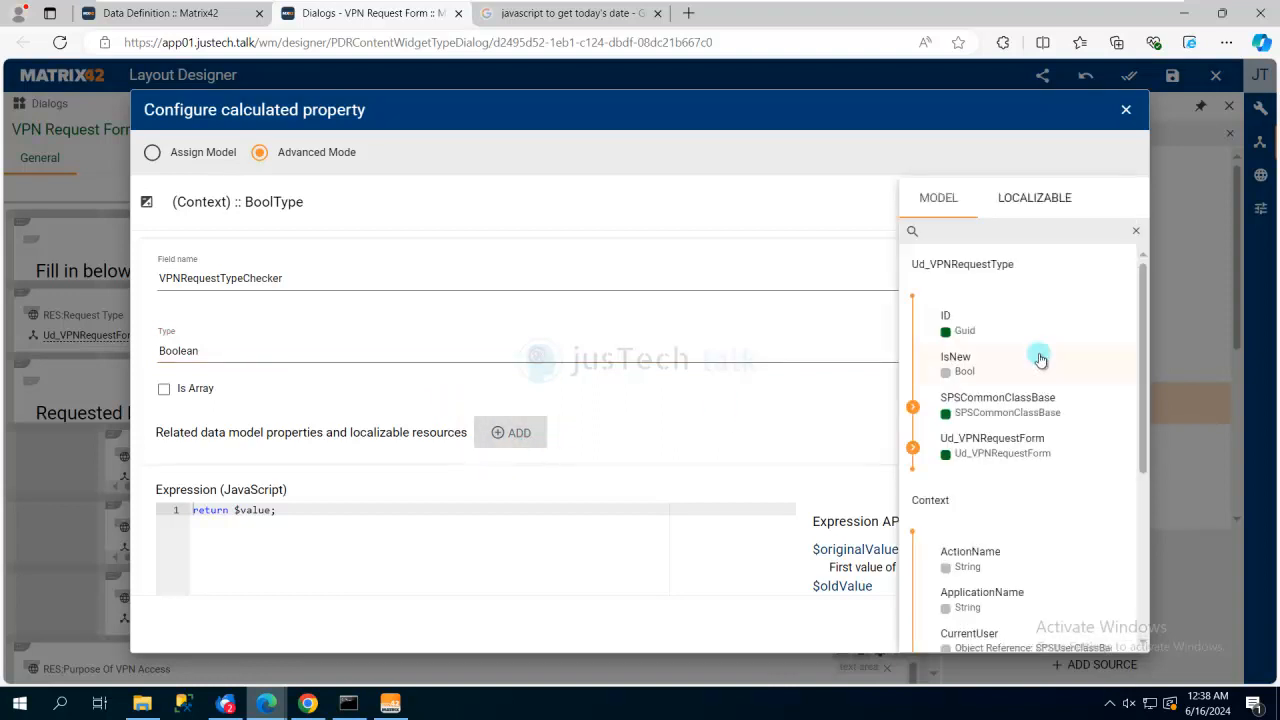
{"action": "left_click", "coordinate": [912, 447]}
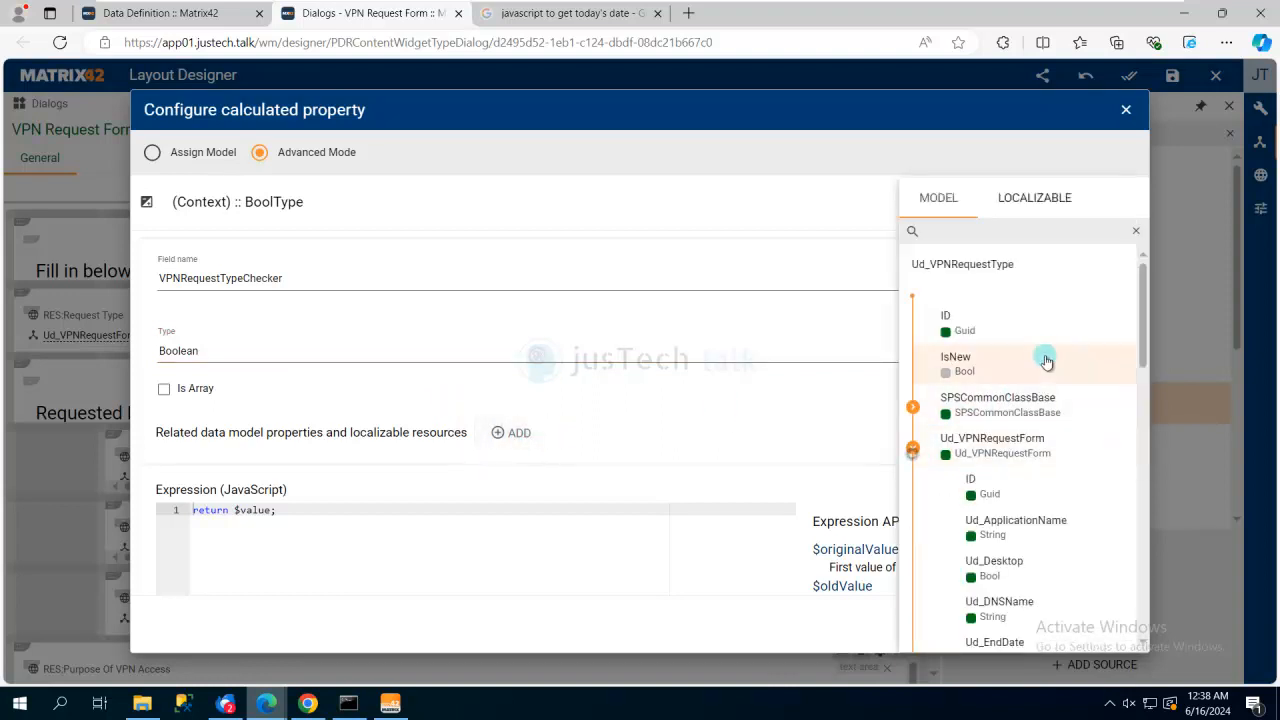
{"action": "scroll", "coordinate": [1046, 357], "scroll_direction": "down", "scroll_amount": 2}
{"action": "scroll", "coordinate": [1046, 360], "scroll_direction": "down", "scroll_amount": 1}
{"action": "scroll", "coordinate": [1046, 360], "scroll_direction": "up", "scroll_amount": 1}
{"action": "scroll", "coordinate": [1046, 360], "scroll_direction": "down", "scroll_amount": 2}
{"action": "scroll", "coordinate": [1046, 360], "scroll_direction": "down", "scroll_amount": 3}
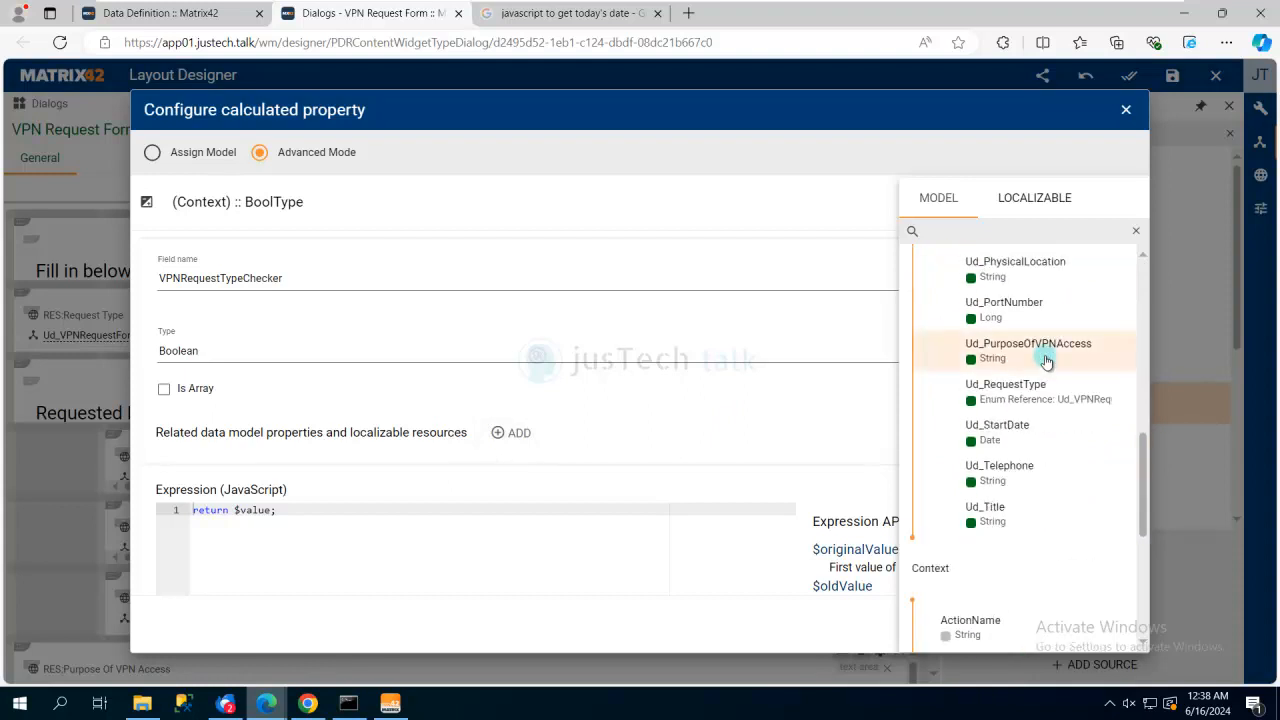
{"action": "left_click", "coordinate": [1053, 395]}
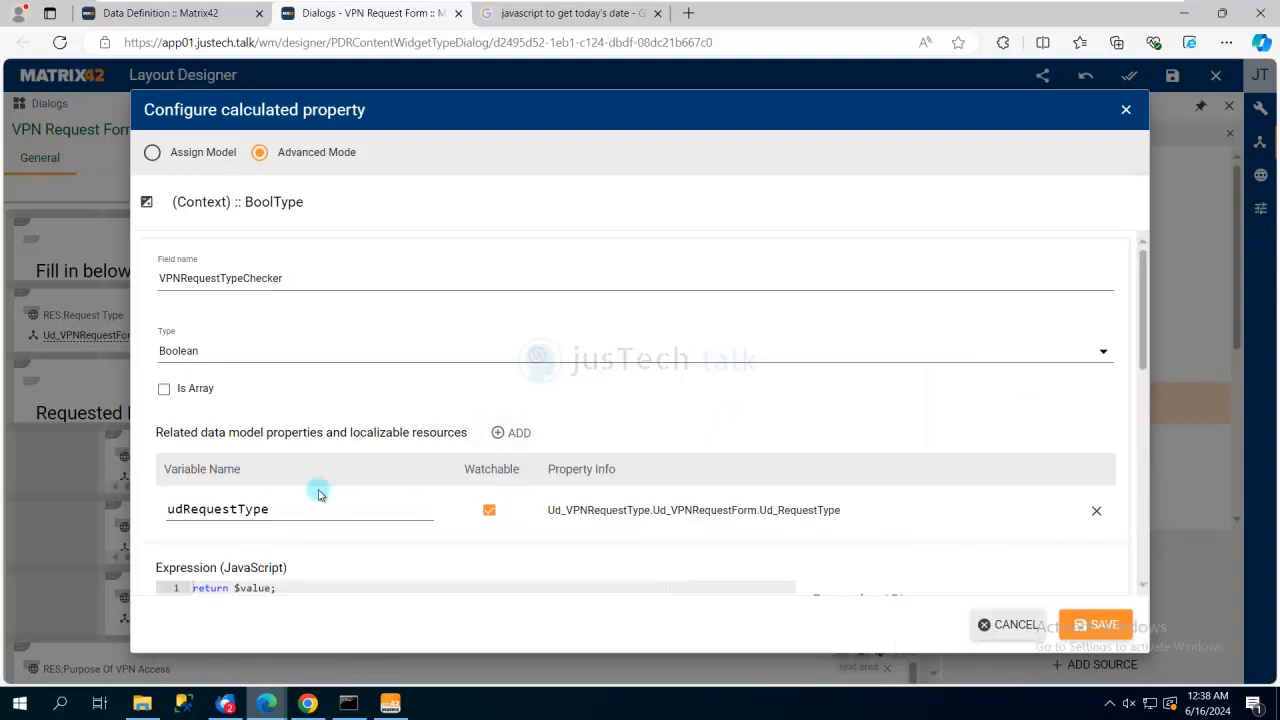
Insert two blank lines above the return statement in the JavaScript expression.
{"action": "scroll", "coordinate": [320, 460], "scroll_direction": "down", "scroll_amount": 3}
{"action": "scroll", "coordinate": [240, 420], "scroll_direction": "up", "scroll_amount": 1}
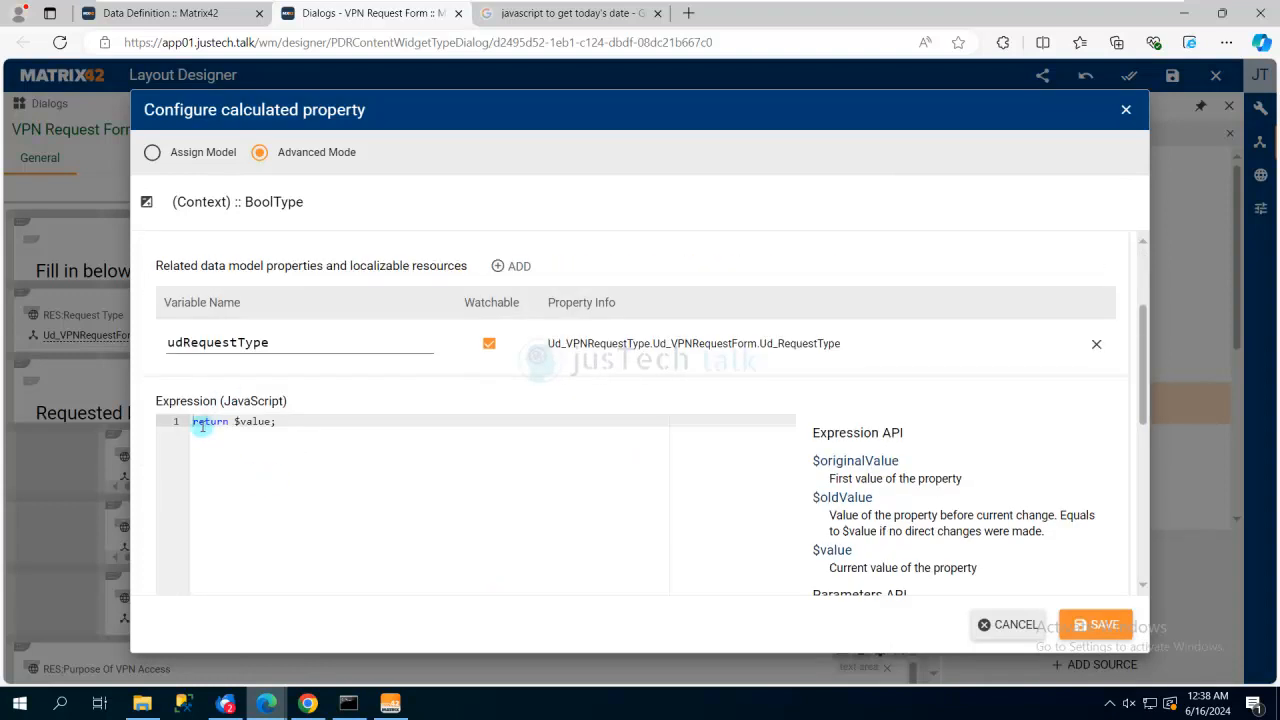
{"action": "left_click", "coordinate": [193, 422]}
{"action": "key", "text": "Return"}
{"action": "key", "text": "Return"}
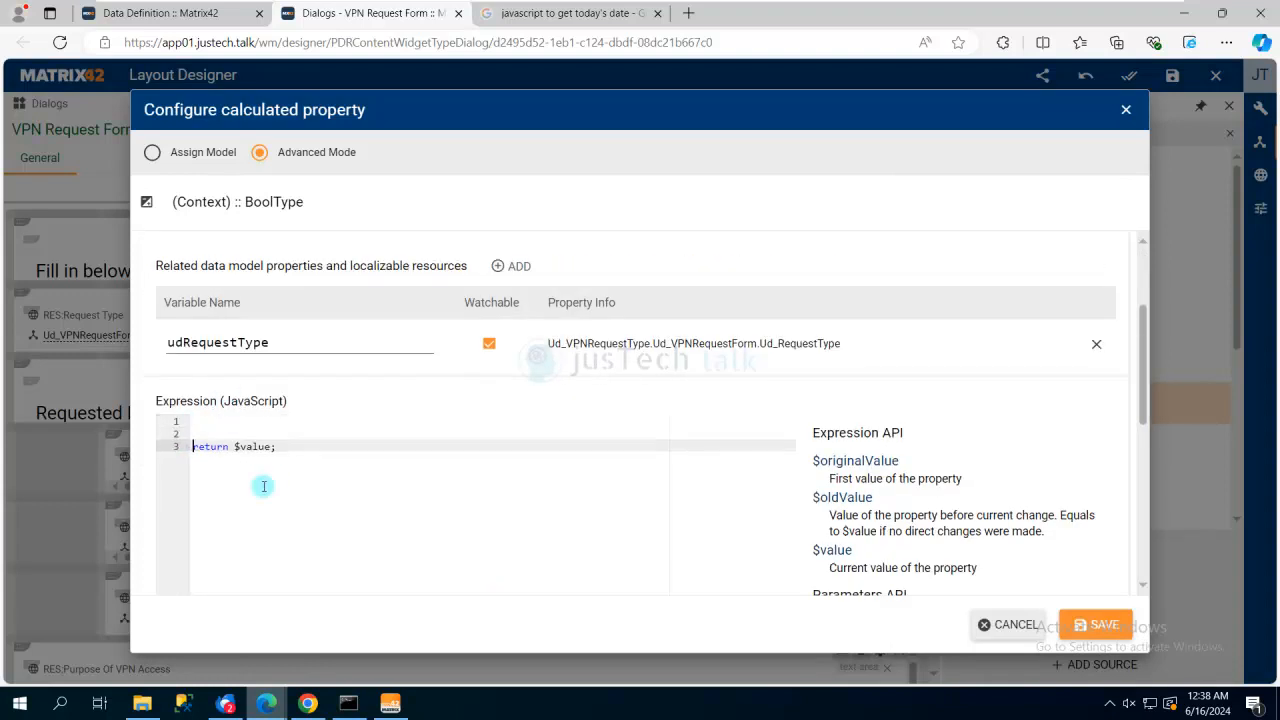
{"action": "left_click", "coordinate": [213, 419]}
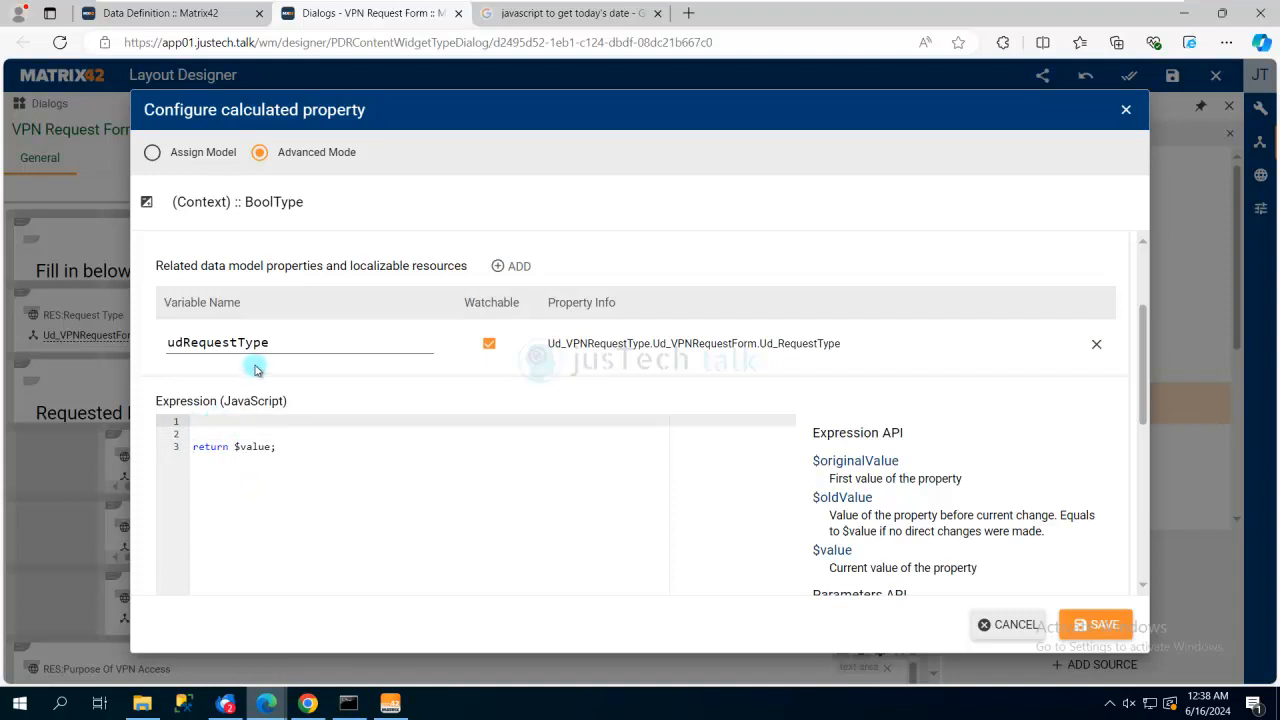
{"action": "left_click_drag", "start_coordinate": [275, 342], "coordinate": [118, 340]}
{"action": "key", "text": "ctrl+f"}
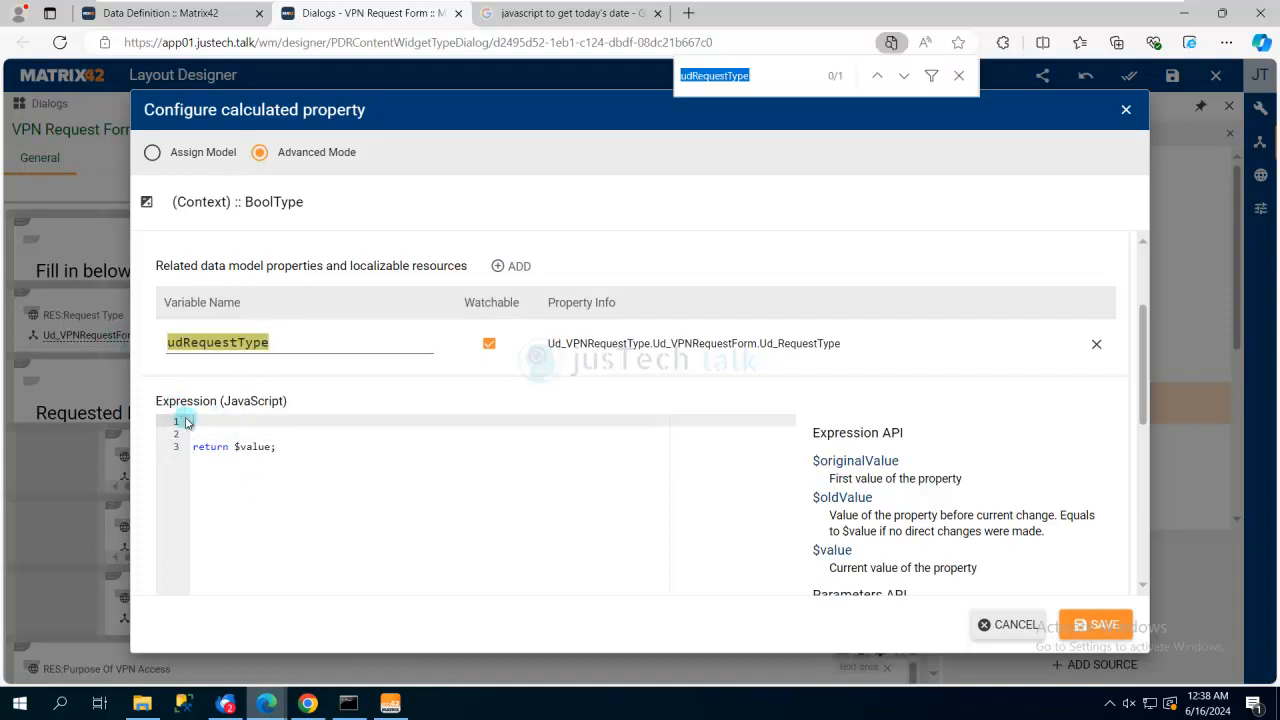
{"action": "left_click", "coordinate": [195, 421]}
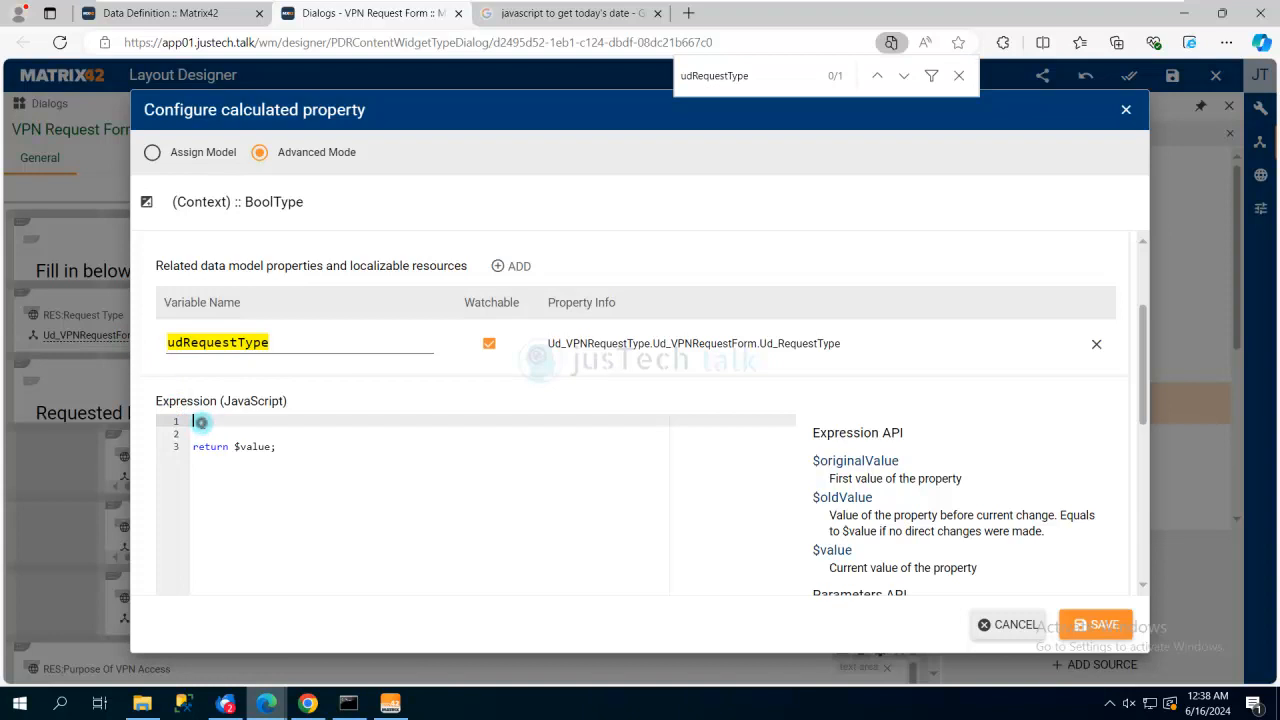
{"action": "left_click", "coordinate": [958, 75]}
Copy the variable name udRequestType and write the condition if(udRequestType.$value == 5) on the expression's first line.
{"action": "left_click", "coordinate": [232, 343]}
{"action": "right_click", "coordinate": [232, 343]}
{"action": "left_click", "coordinate": [329, 340]}
{"action": "left_click_drag", "start_coordinate": [289, 342], "coordinate": [125, 340]}
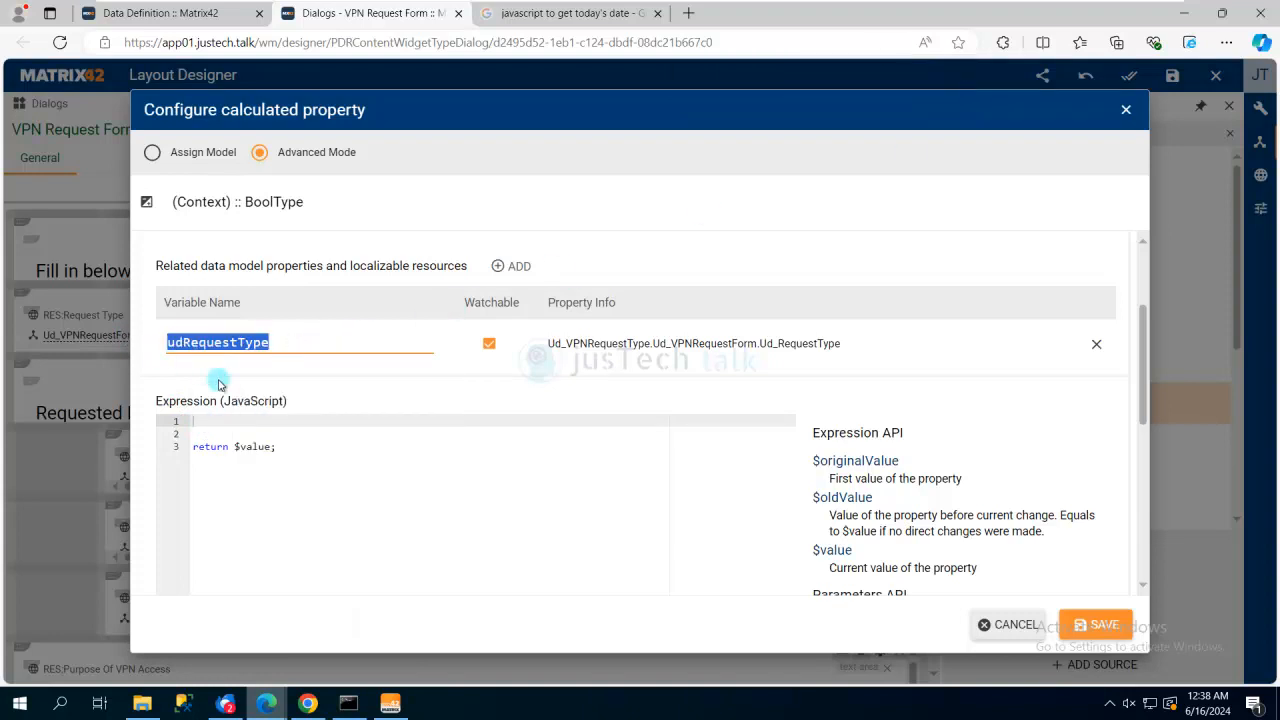
{"action": "left_click", "coordinate": [225, 420]}
{"action": "type", "text": "if(udRequestType)"}
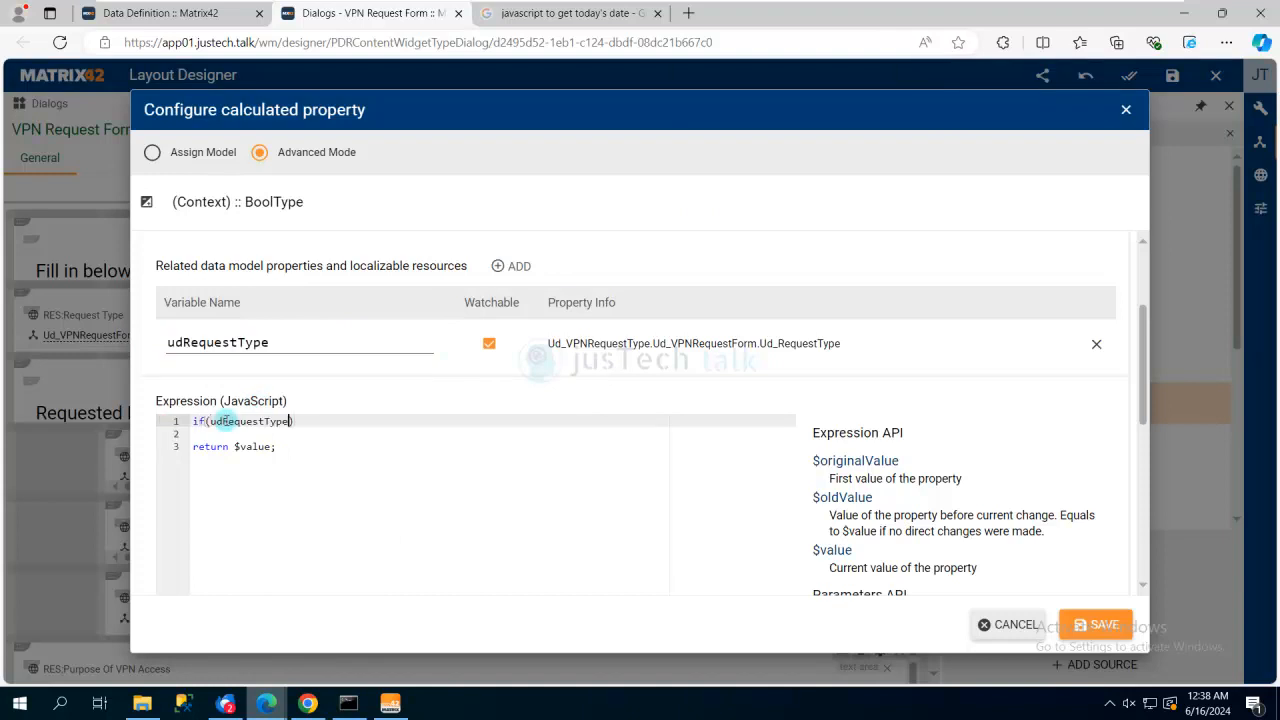
{"action": "type", "text": "$value"}
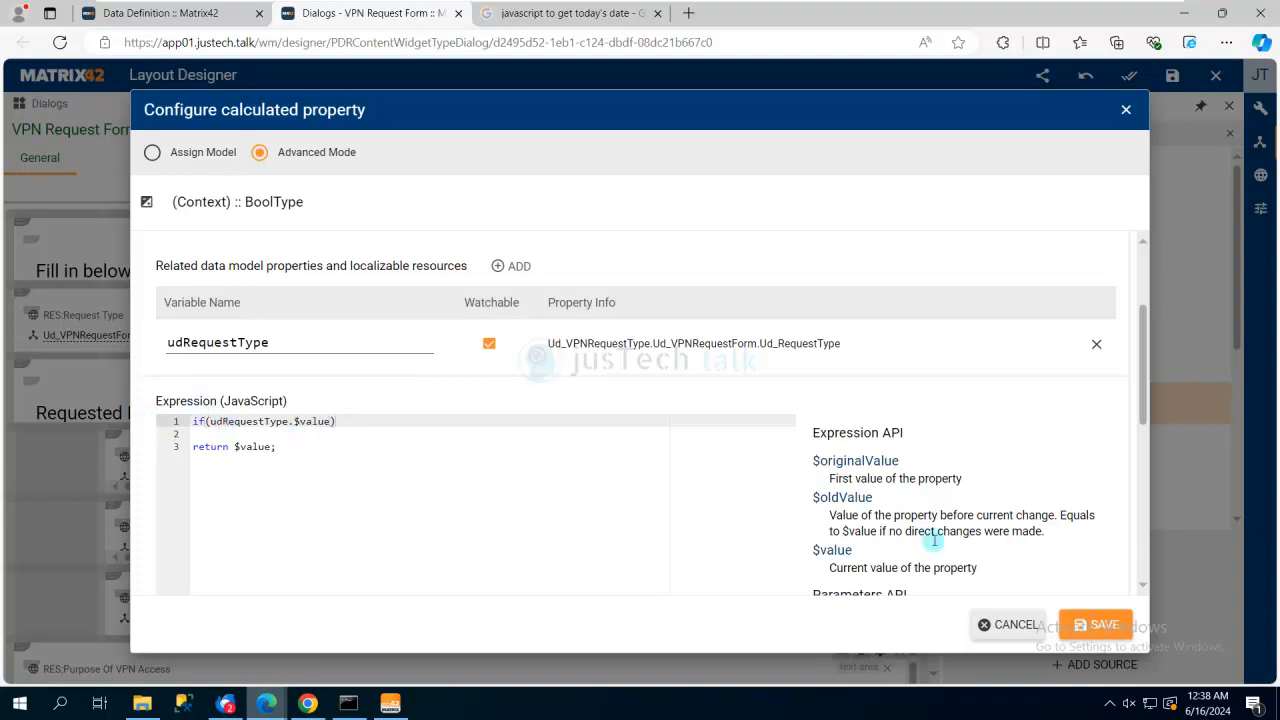
{"action": "scroll", "coordinate": [936, 553], "scroll_direction": "down", "scroll_amount": 1}
{"action": "scroll", "coordinate": [926, 489], "scroll_direction": "down", "scroll_amount": 2}
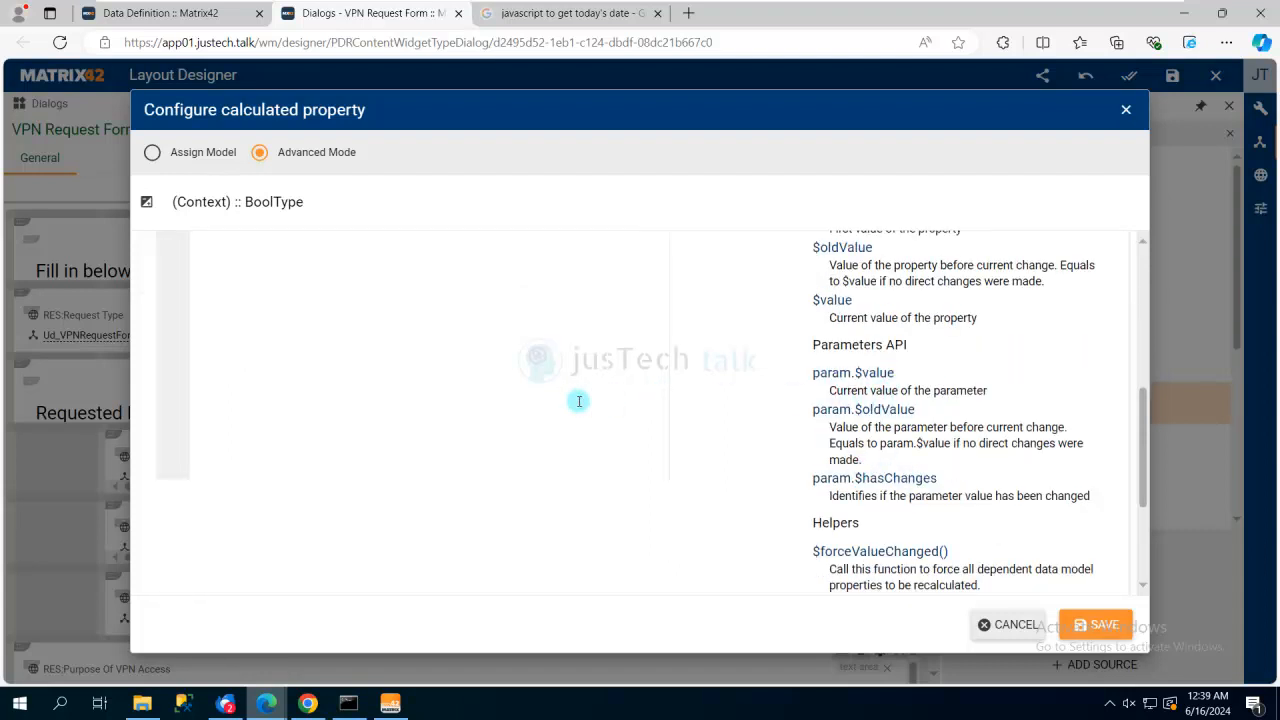
{"action": "scroll", "coordinate": [578, 401], "scroll_direction": "up", "scroll_amount": 3}
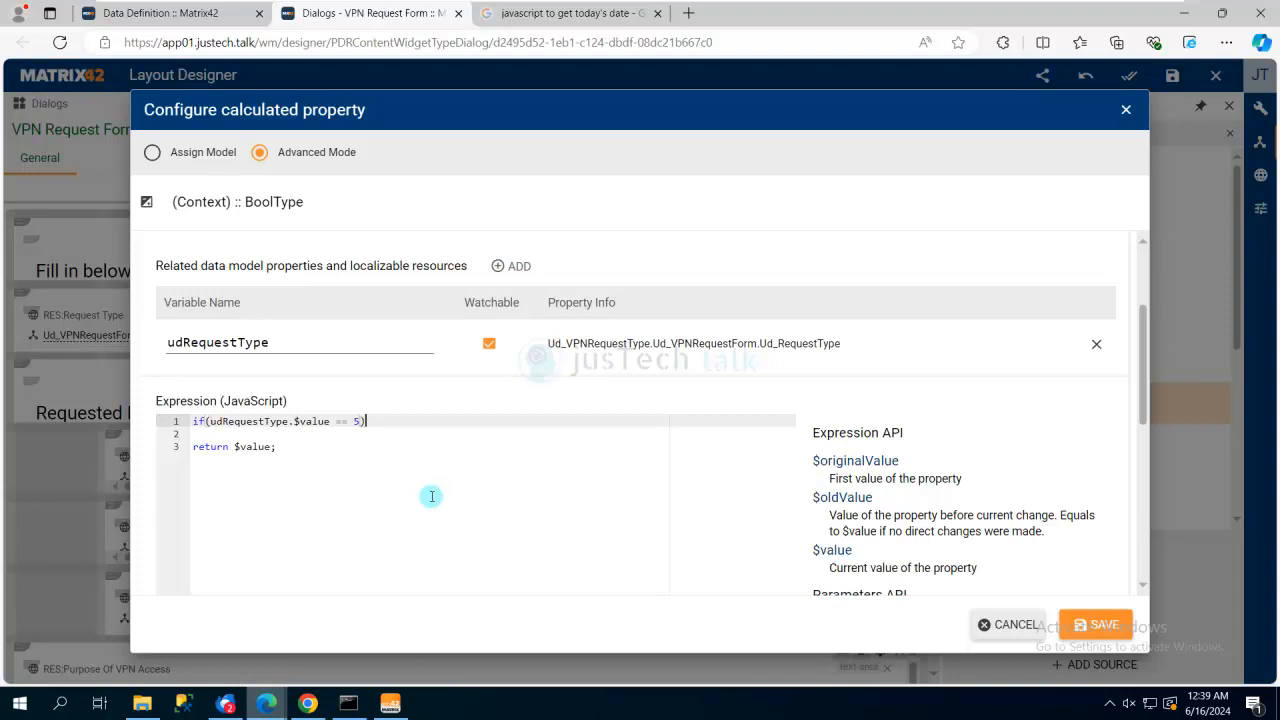
Add a braced block under the if condition containing return true;.
{"action": "key", "text": "Return"}
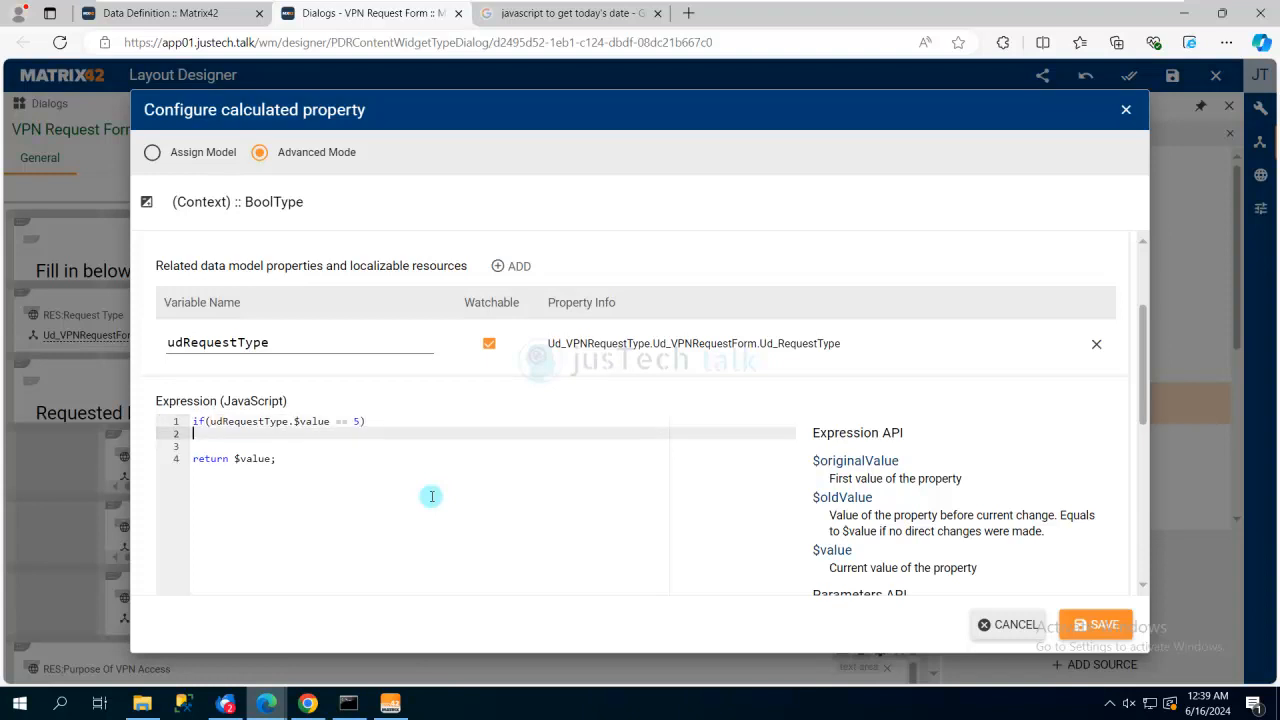
{"action": "type", "text": "{"}
{"action": "key", "text": "Return"}
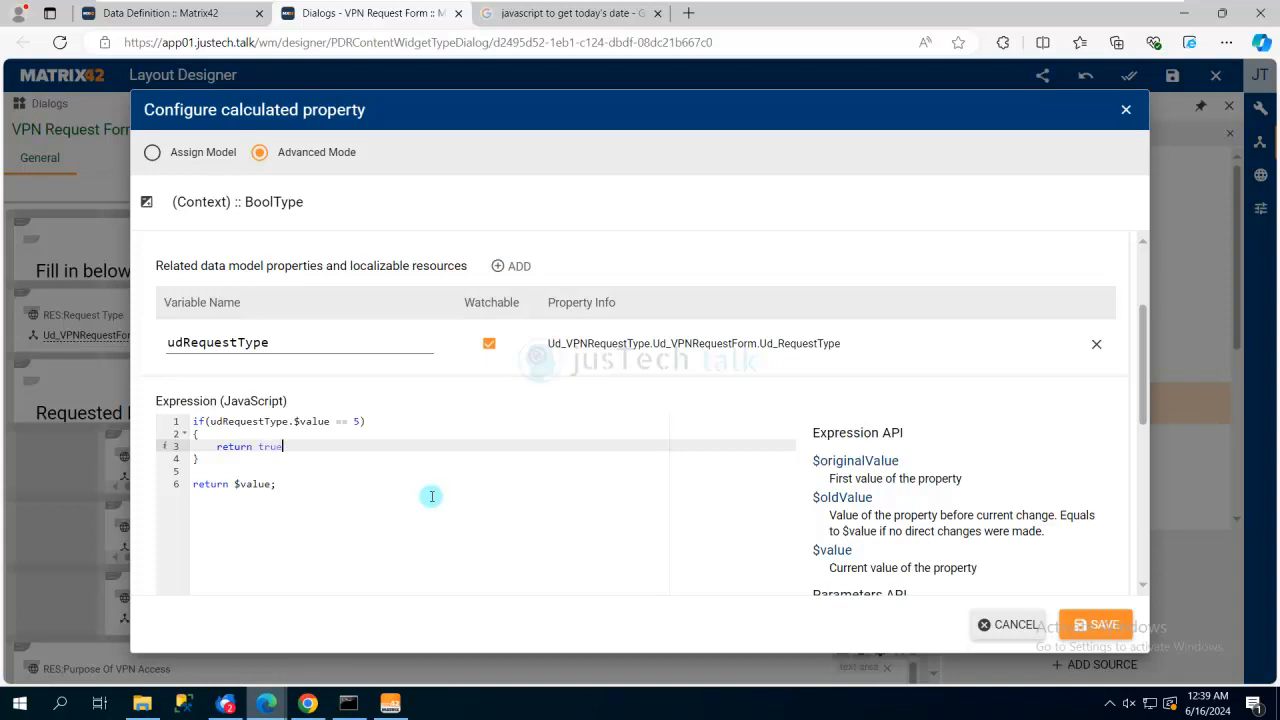
Wrap the remaining return statement in an else block that returns false, and save the calculated property.
{"action": "left_click", "coordinate": [214, 474]}
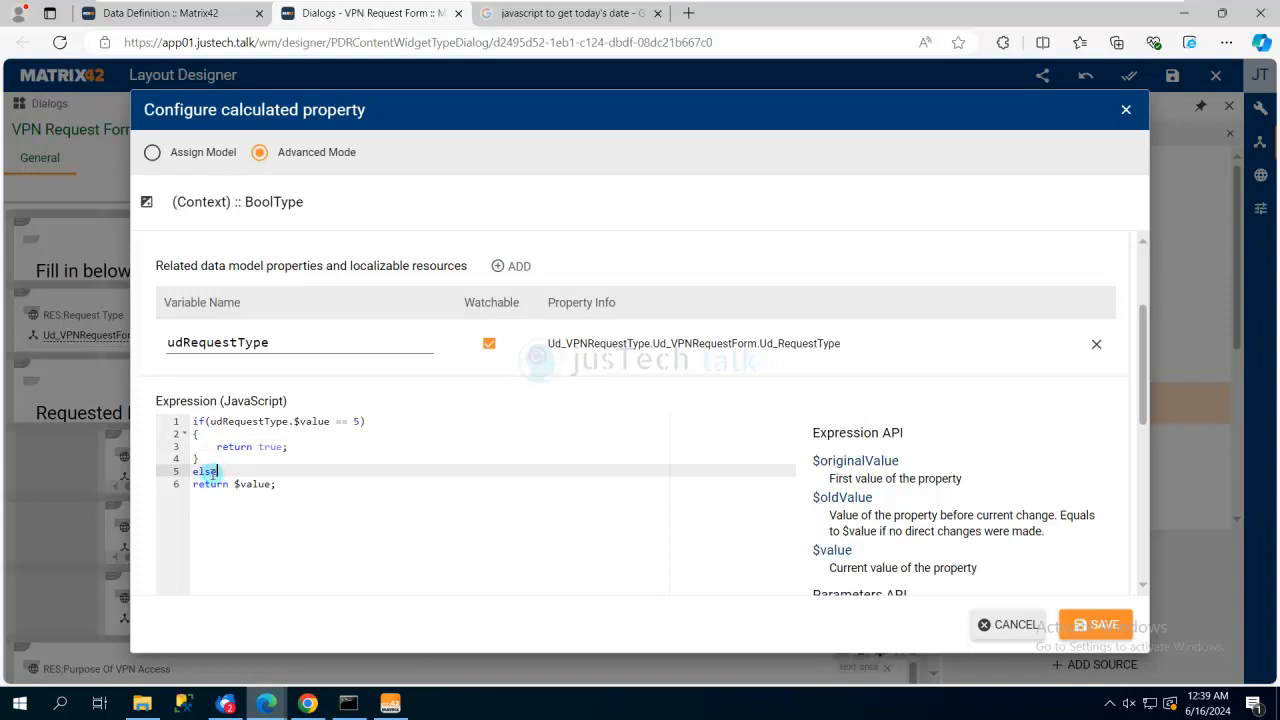
{"action": "type", "text": "else"}
{"action": "key", "text": "Return"}
{"action": "key", "text": "Right"}
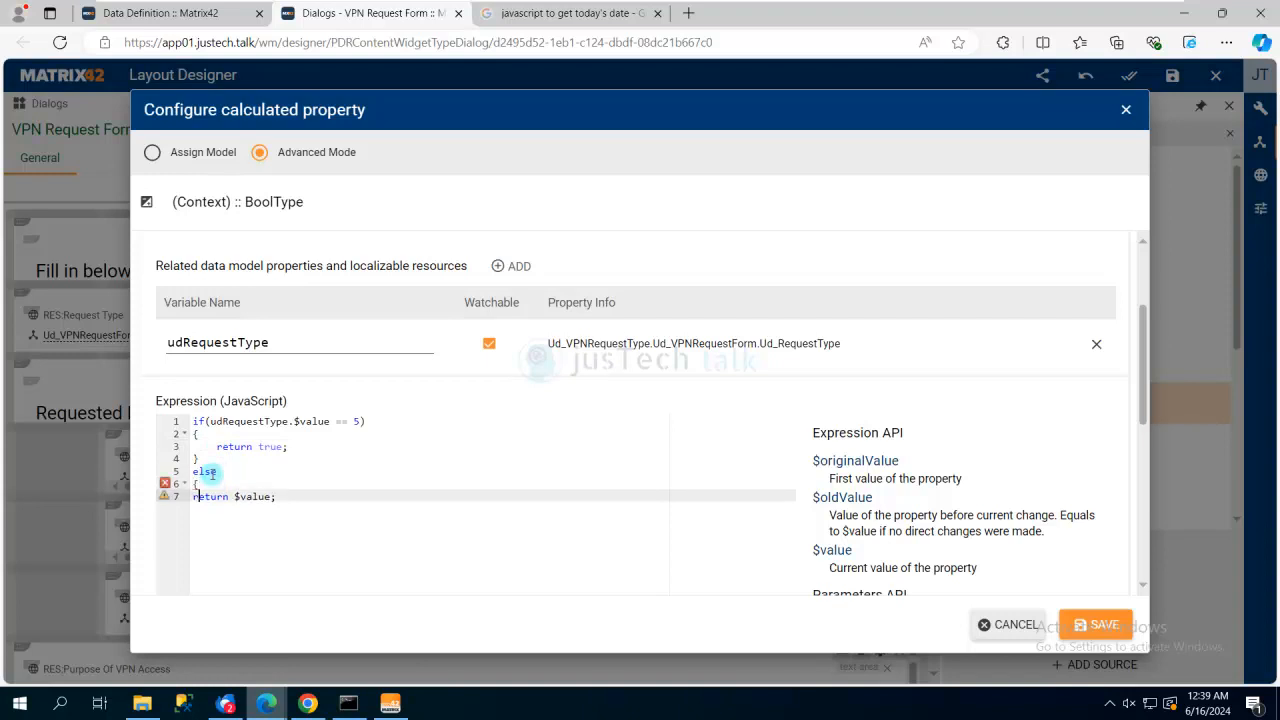
{"action": "key", "text": "Tab"}
{"action": "key", "text": "Return"}
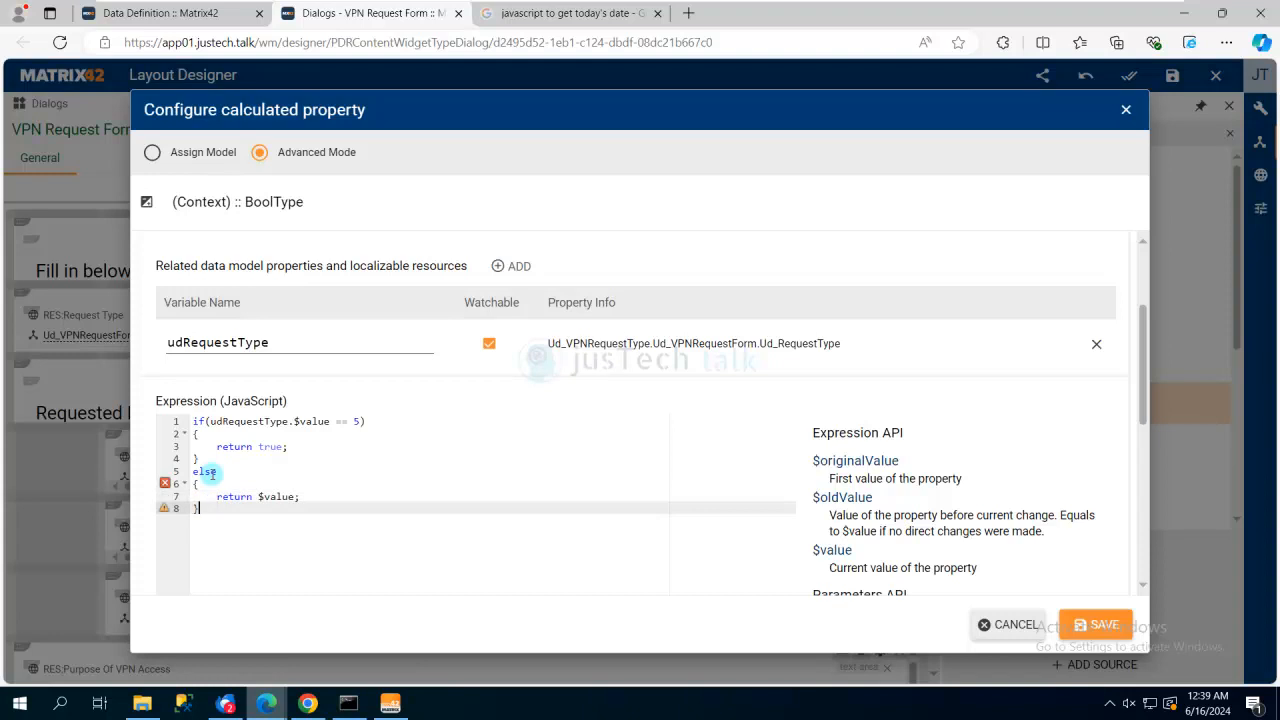
{"action": "key", "text": "Up"}
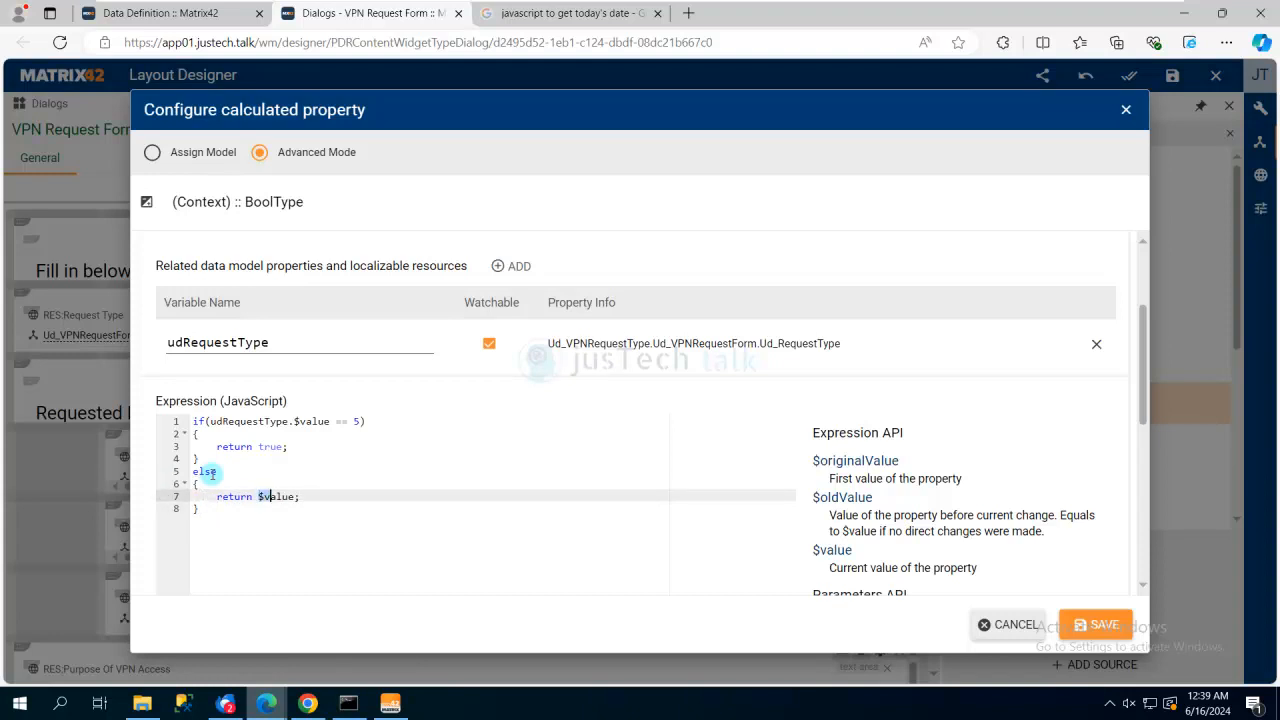
{"action": "type", "text": "fals"}
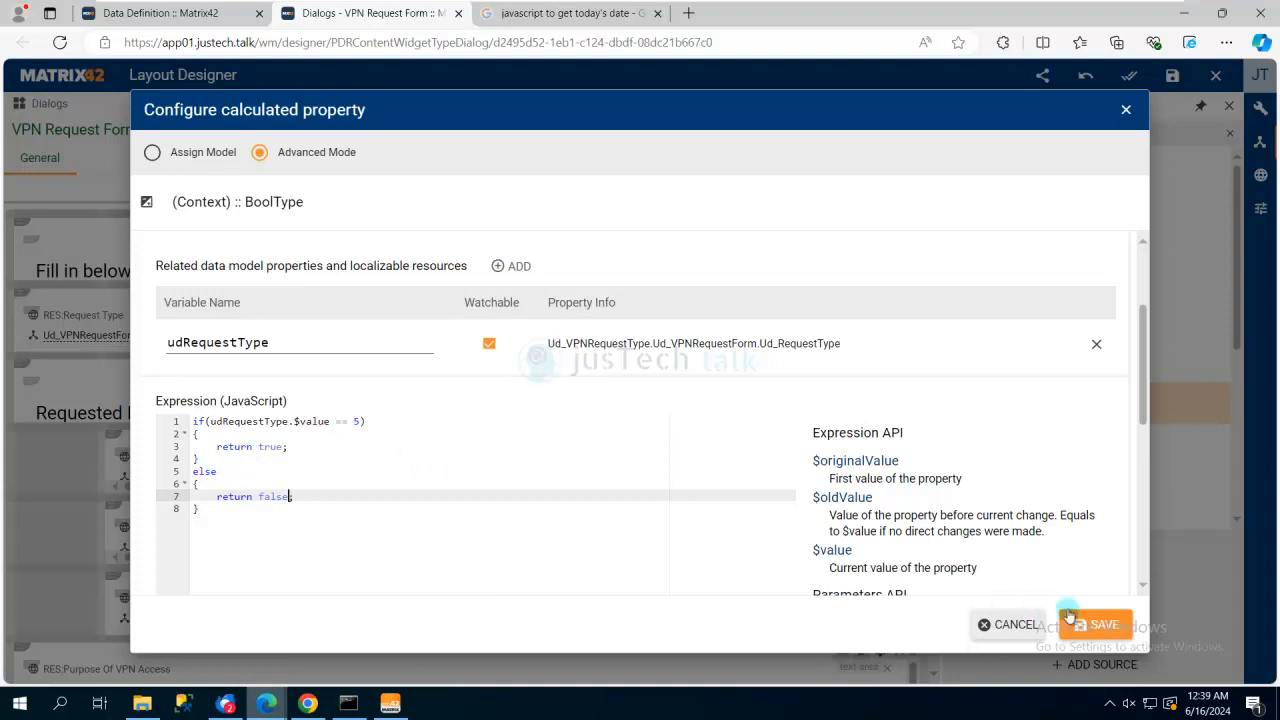
{"action": "left_click", "coordinate": [1100, 622]}
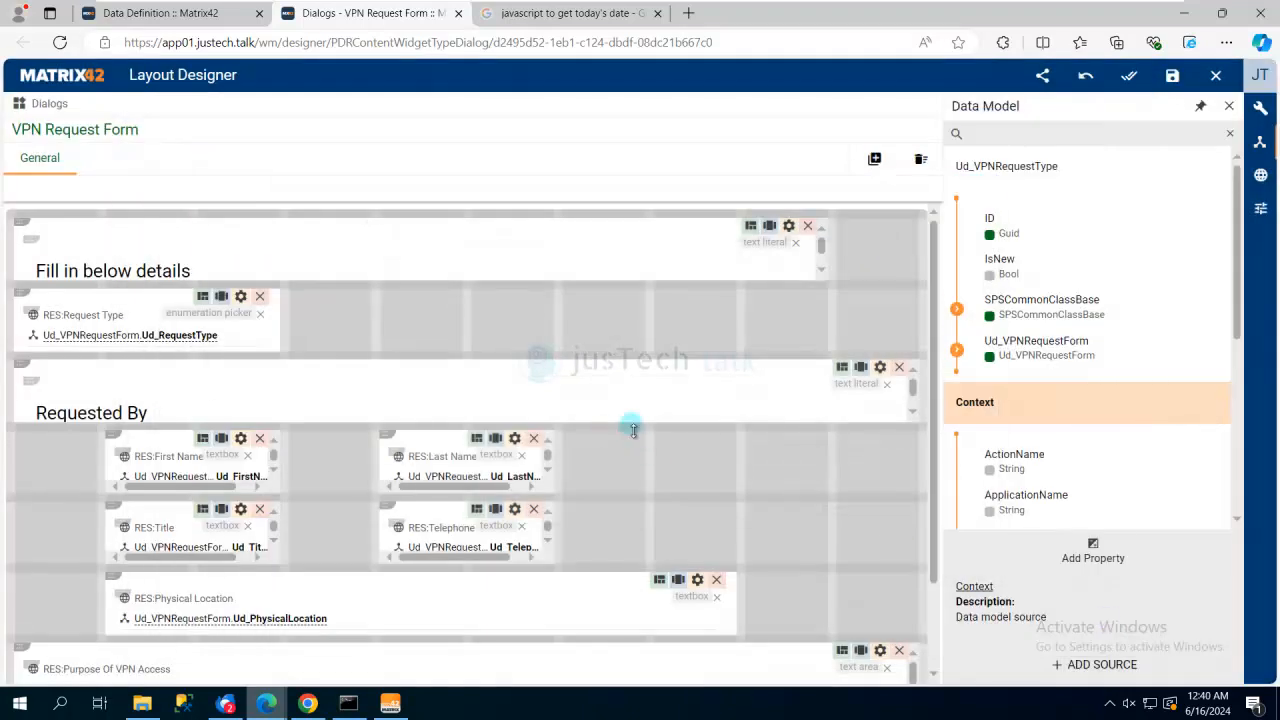
Bind the Visibility of the Start Date picker to the Context property VPNRequestTypeChecker.
{"action": "scroll", "coordinate": [858, 450], "scroll_direction": "down", "scroll_amount": 1}
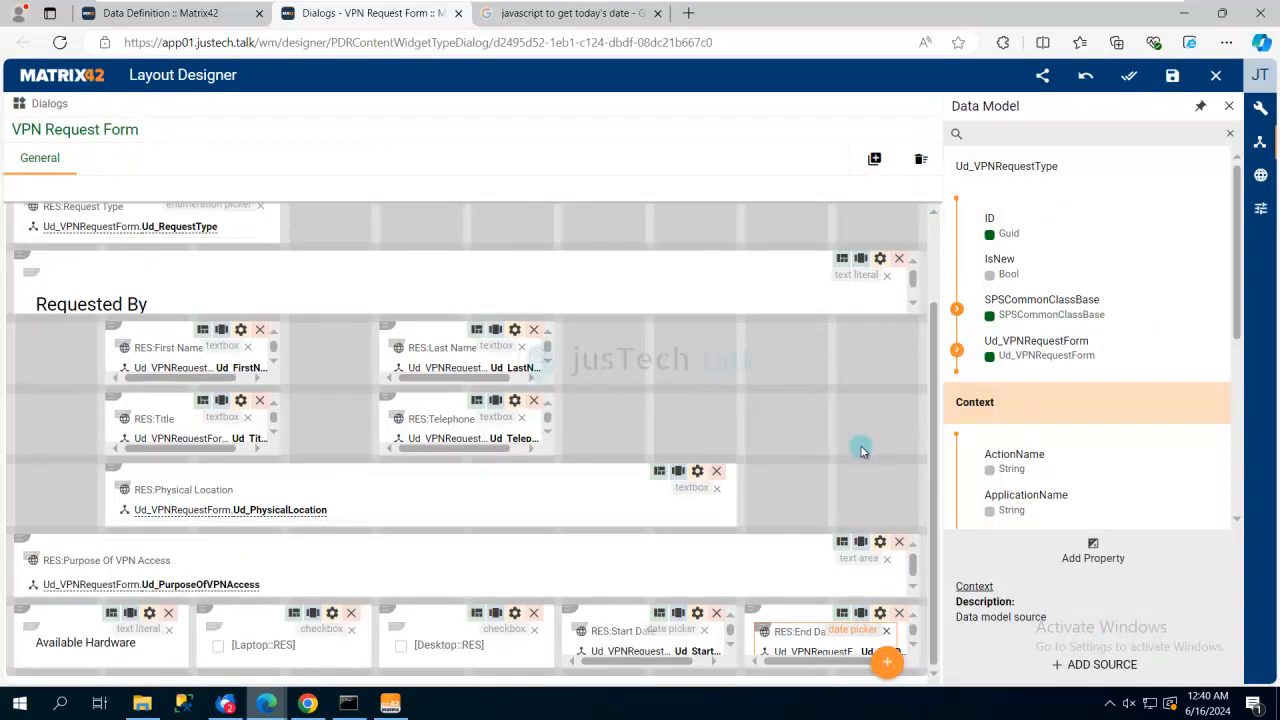
{"action": "left_click", "coordinate": [681, 634]}
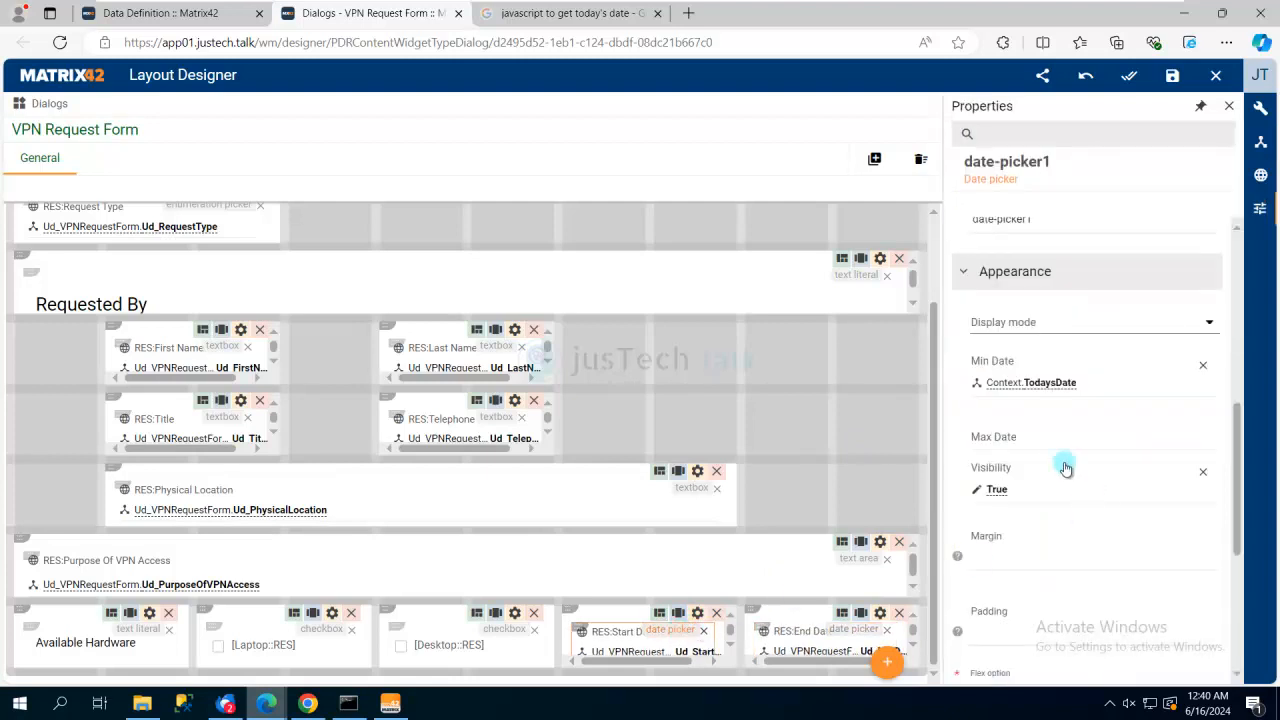
{"action": "left_click", "coordinate": [1046, 501]}
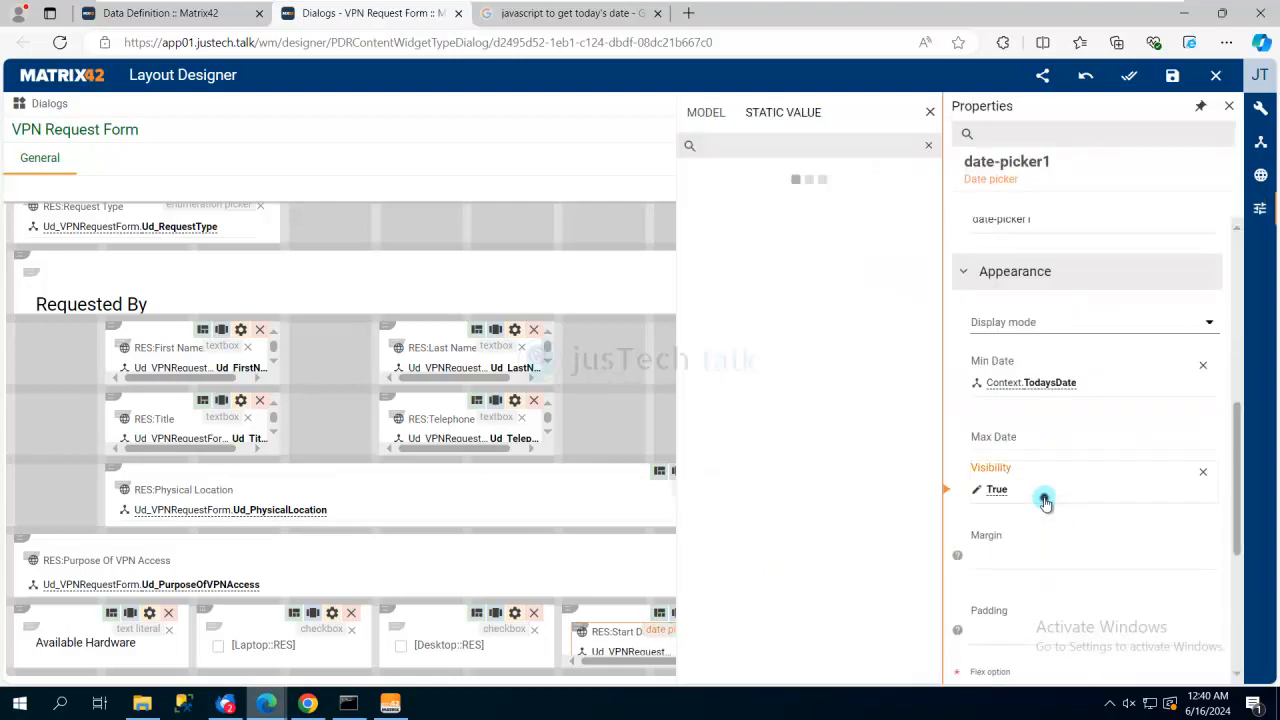
{"action": "left_click", "coordinate": [728, 123]}
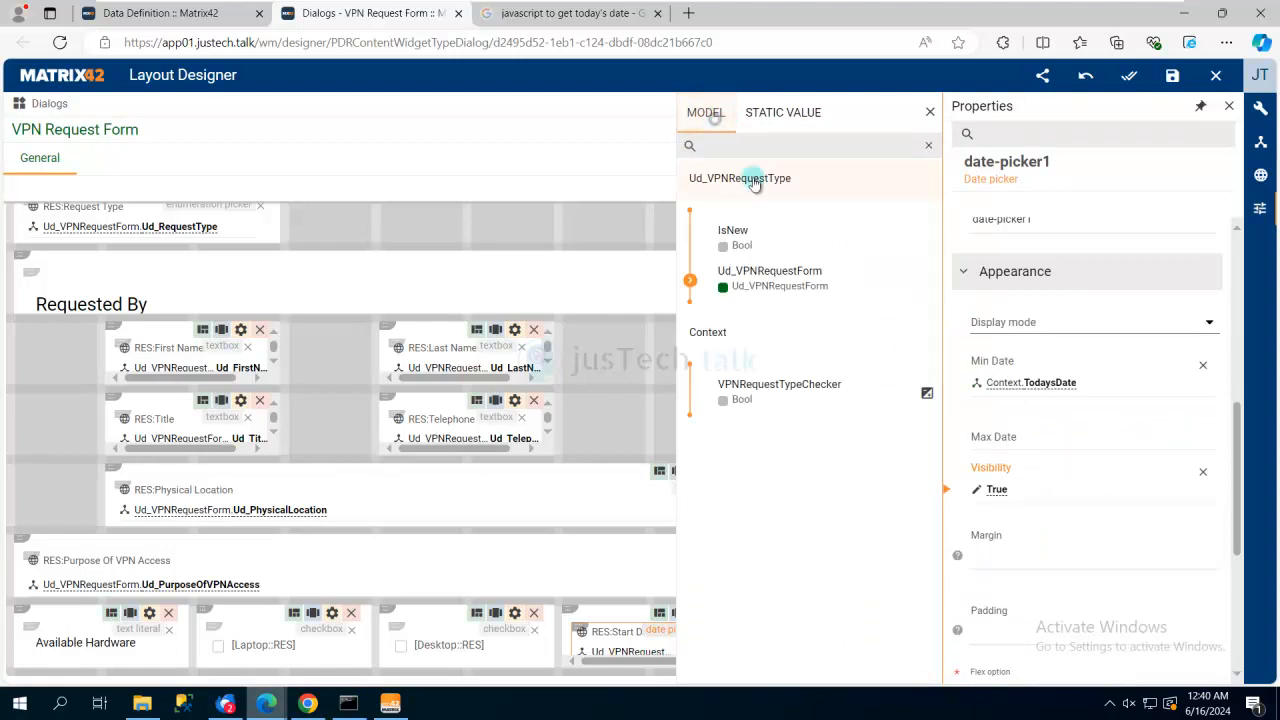
{"action": "left_click", "coordinate": [790, 406]}
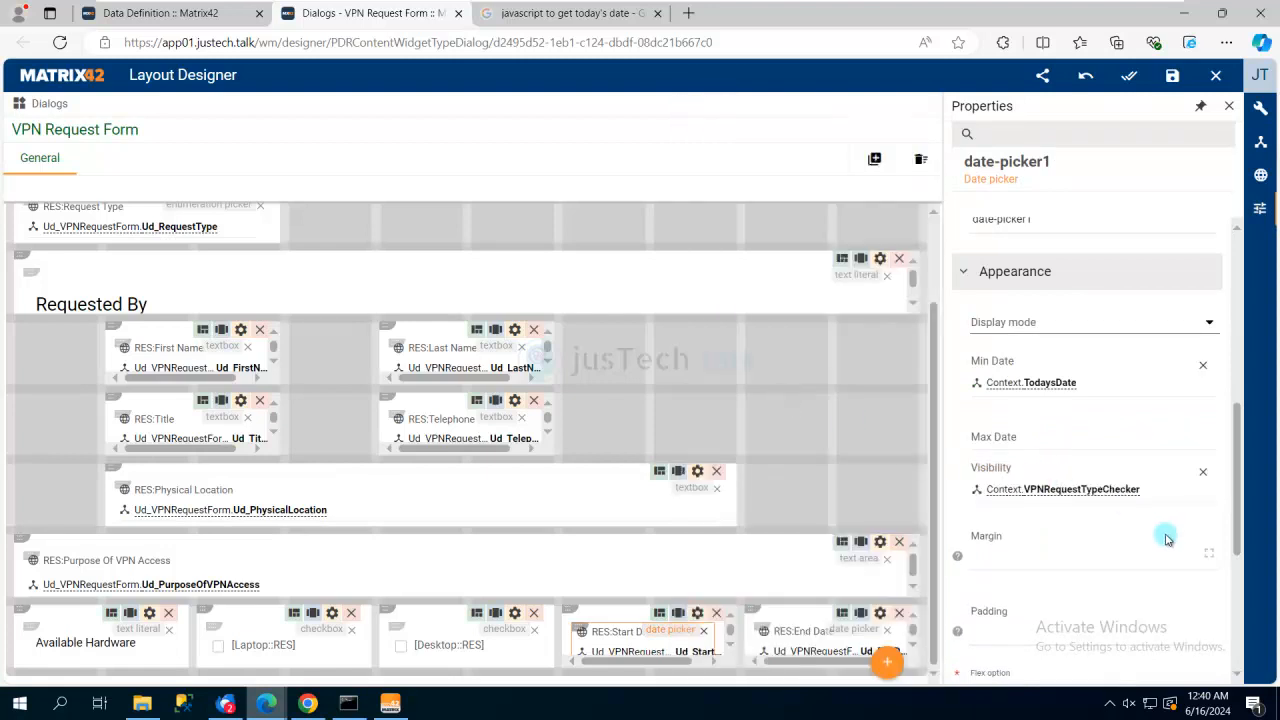
Bind the Visibility of the End Date picker to the Context property VPNRequestTypeChecker.
{"action": "left_click", "coordinate": [863, 637]}
{"action": "left_click", "coordinate": [1015, 494]}
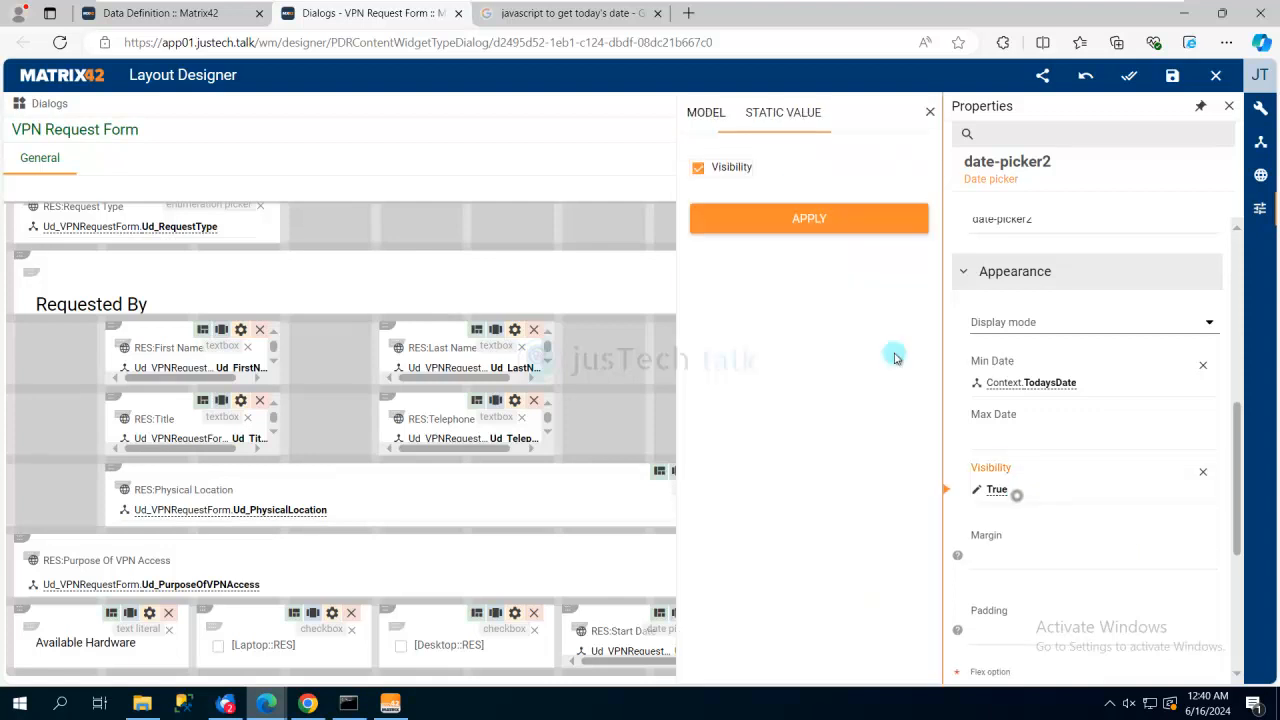
{"action": "left_click", "coordinate": [705, 112]}
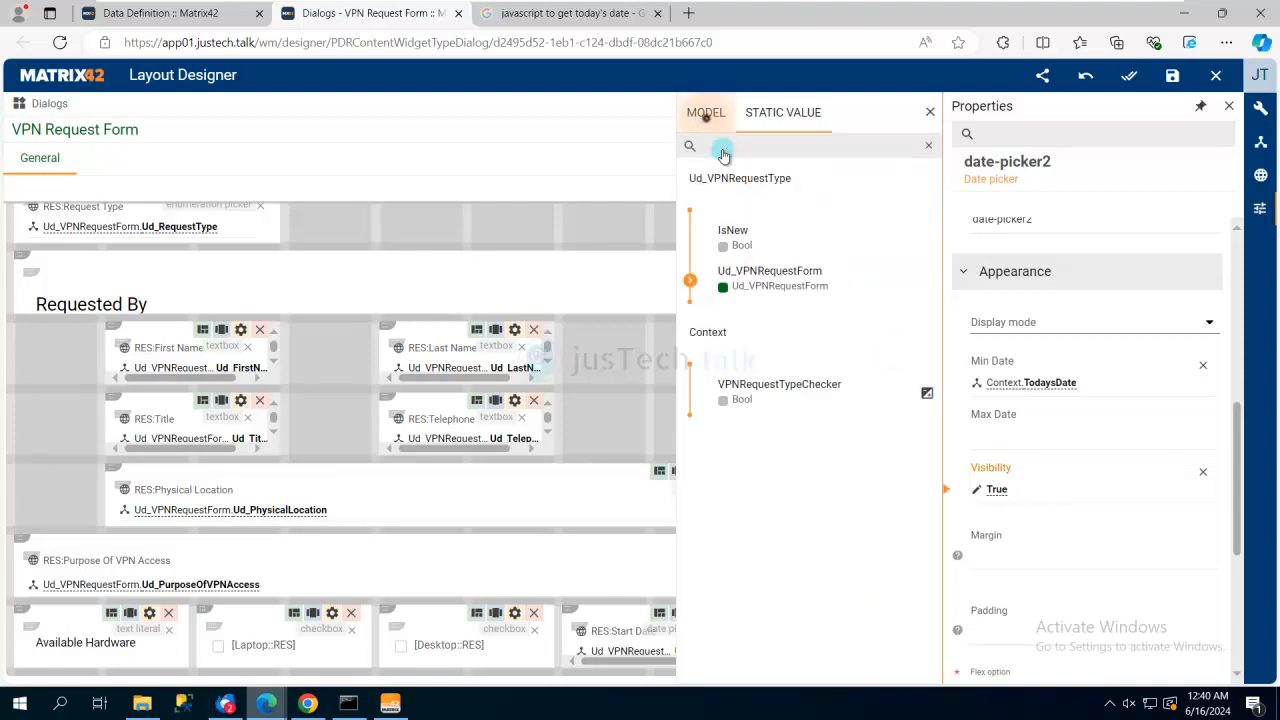
{"action": "left_click", "coordinate": [806, 402]}
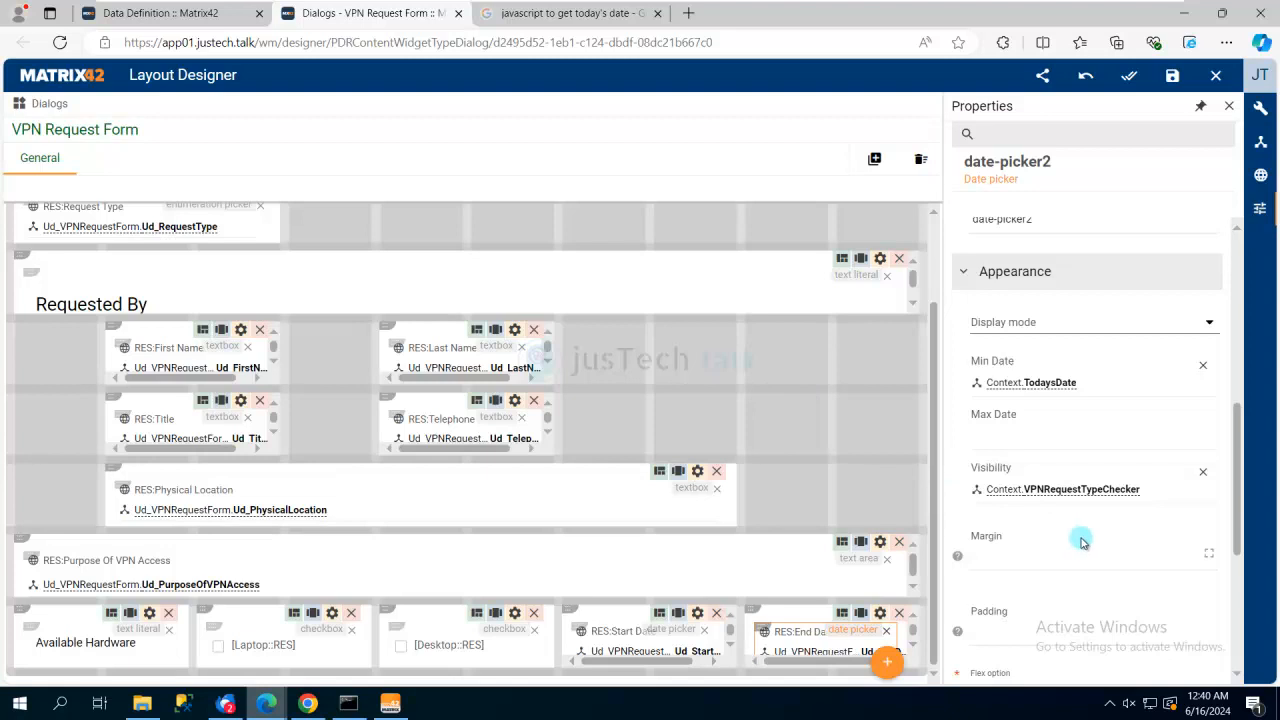
Bind the Required property of the End Date picker to the Context property VPNRequestTypeChecker.
{"action": "scroll", "coordinate": [1085, 542], "scroll_direction": "up", "scroll_amount": 3}
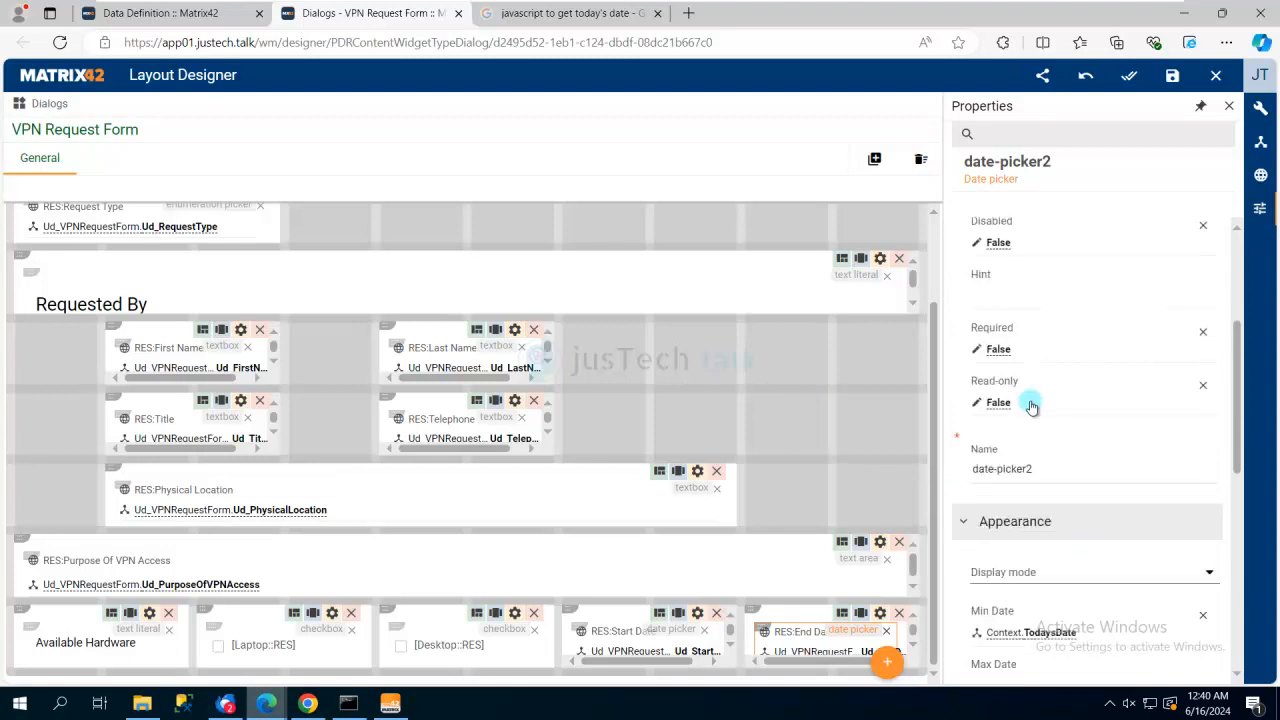
{"action": "left_click", "coordinate": [1027, 354]}
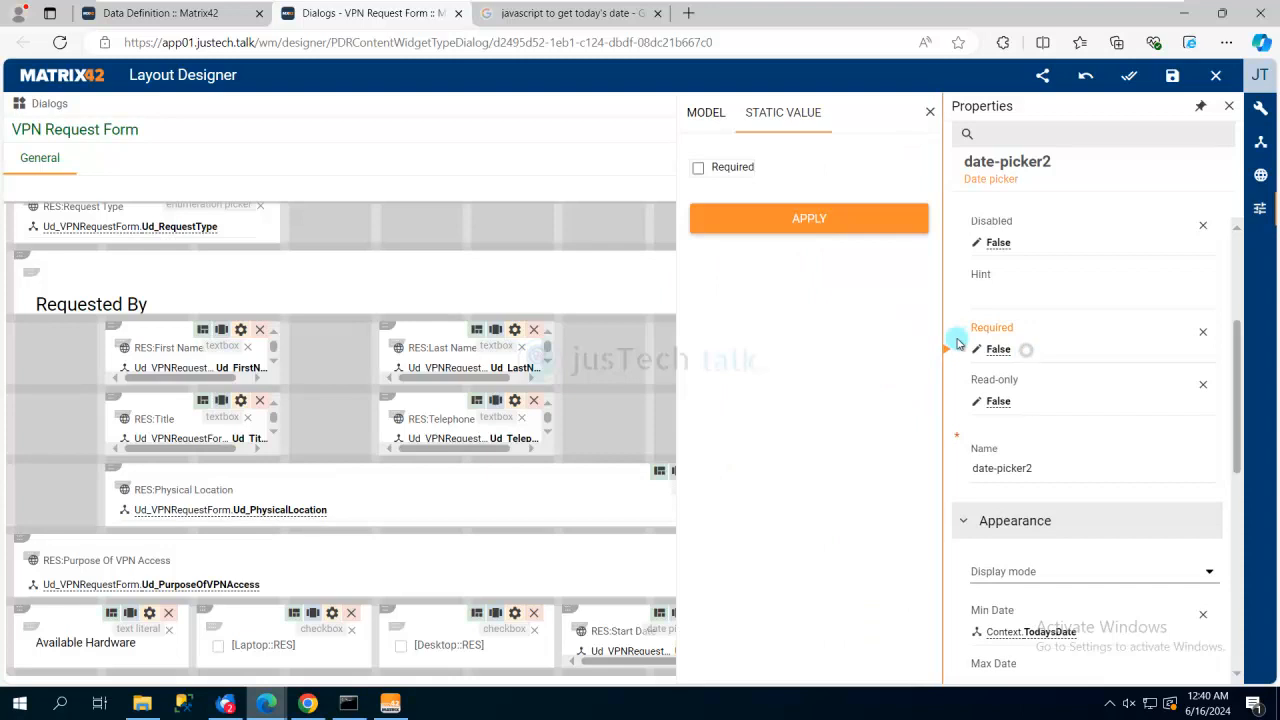
{"action": "left_click", "coordinate": [705, 112]}
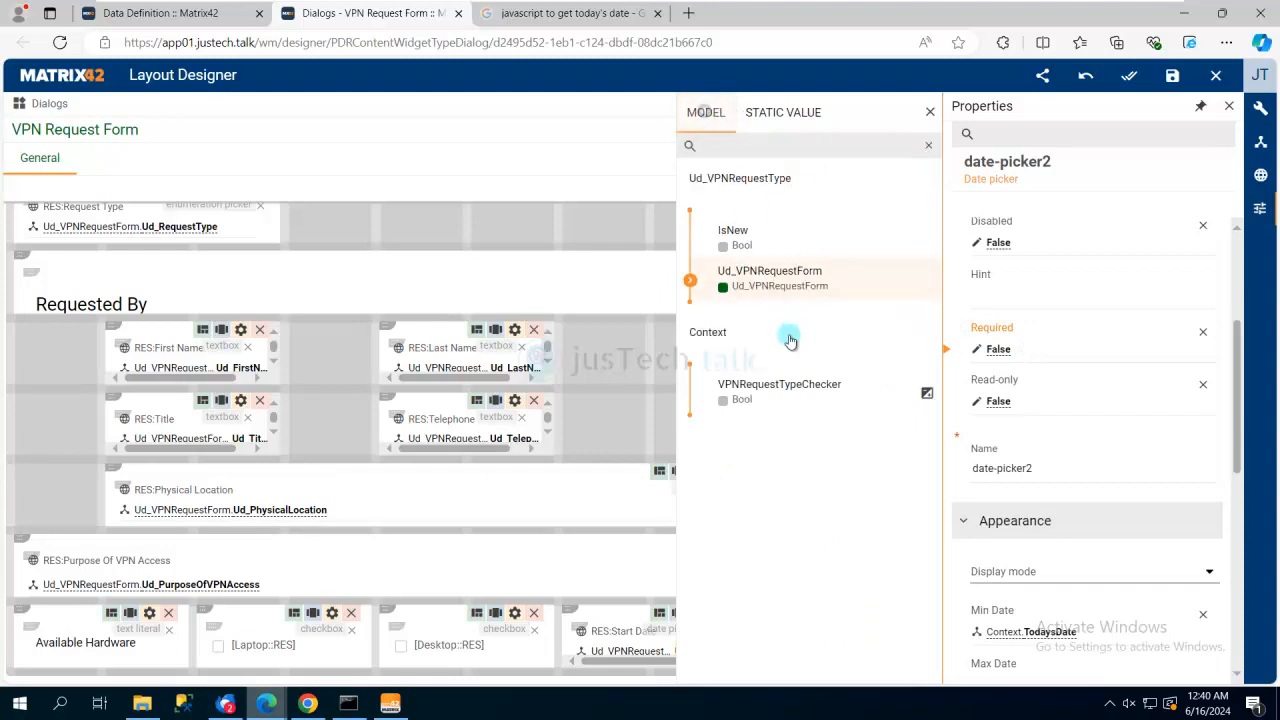
{"action": "left_click", "coordinate": [781, 398]}
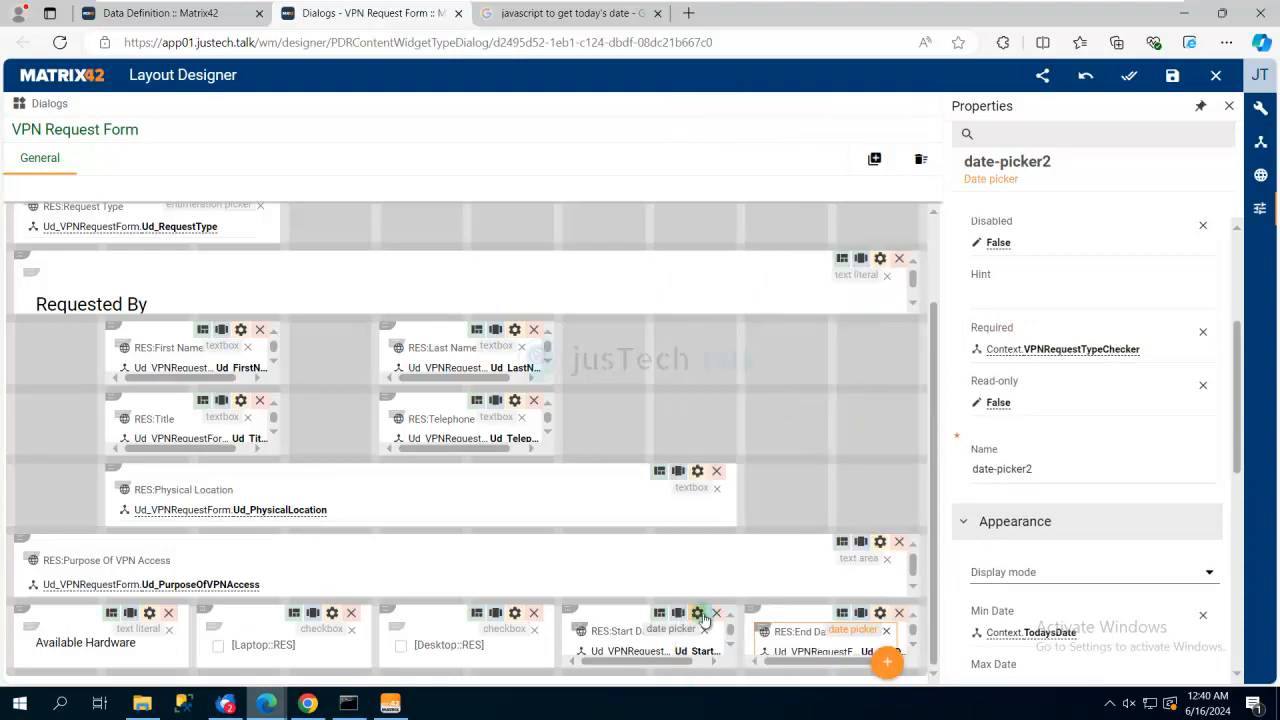
Examine the Start Date container and the Start Date picker's Visibility and Required settings.
{"action": "left_click", "coordinate": [885, 503]}
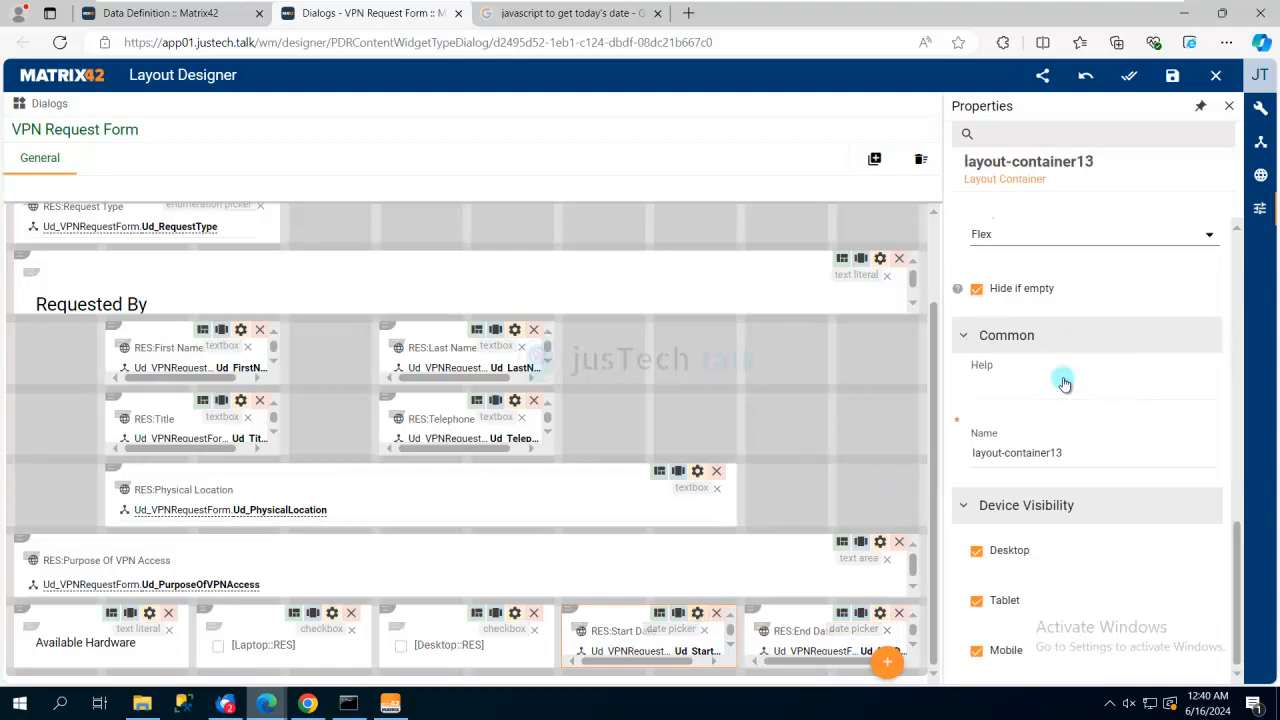
{"action": "scroll", "coordinate": [1083, 406], "scroll_direction": "up", "scroll_amount": 5}
{"action": "scroll", "coordinate": [1083, 406], "scroll_direction": "up", "scroll_amount": 1}
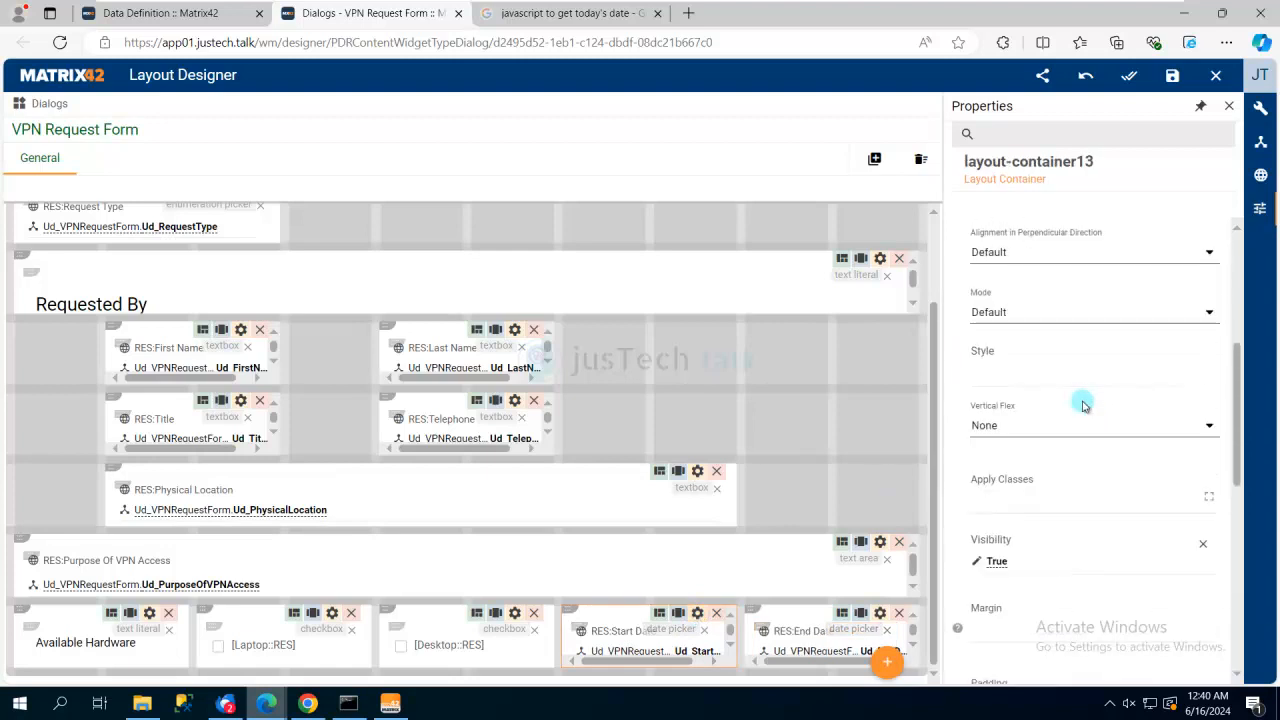
{"action": "scroll", "coordinate": [1083, 406], "scroll_direction": "down", "scroll_amount": 1}
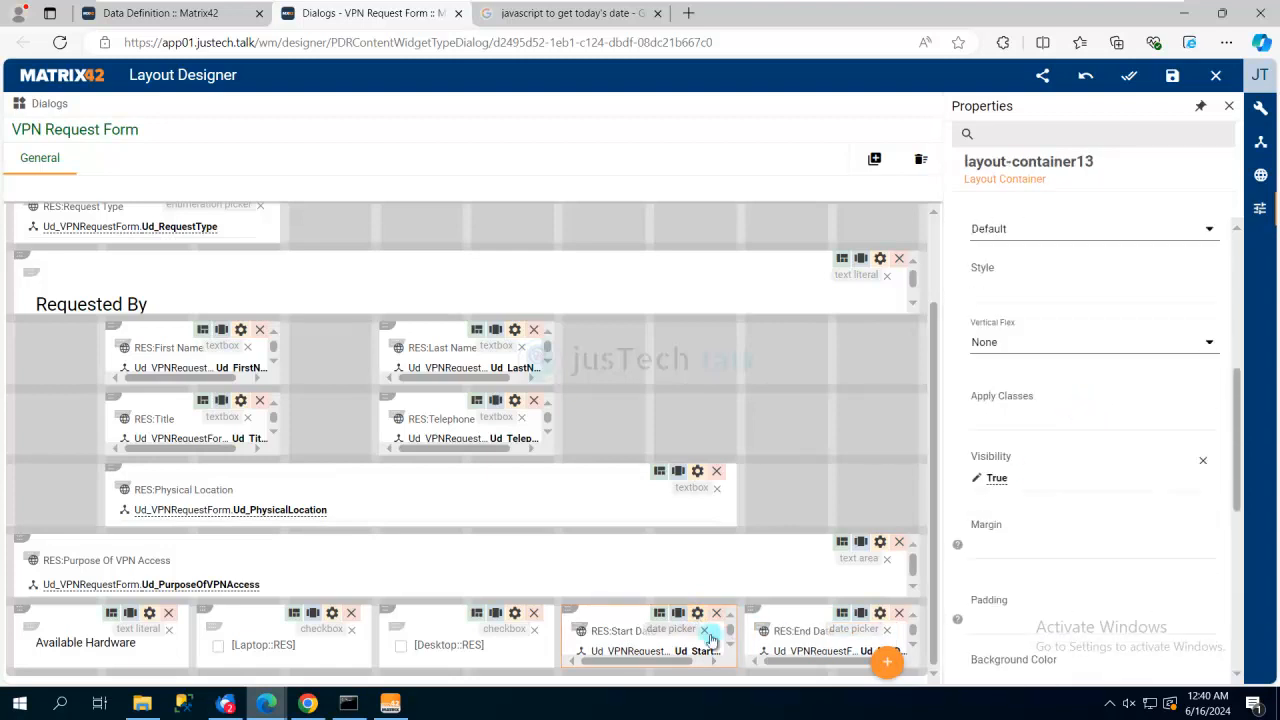
{"action": "left_click", "coordinate": [680, 632]}
{"action": "scroll", "coordinate": [1057, 428], "scroll_direction": "up", "scroll_amount": 5}
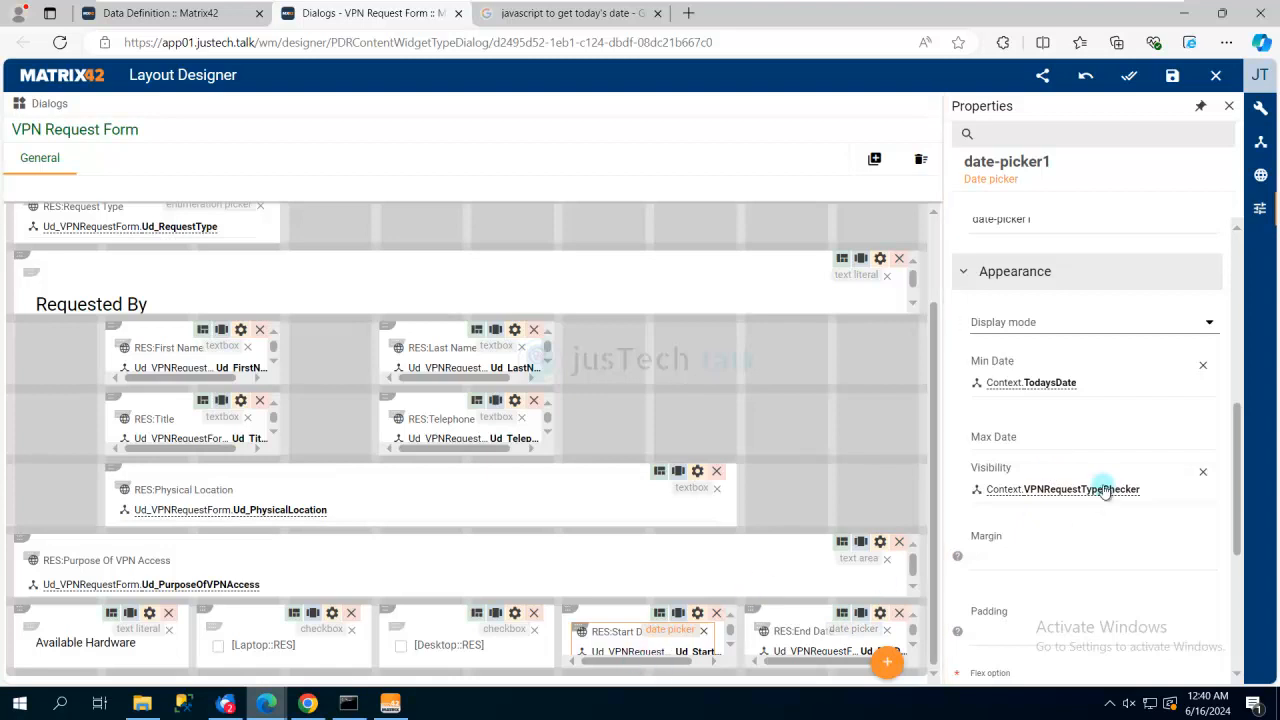
{"action": "scroll", "coordinate": [1098, 470], "scroll_direction": "up", "scroll_amount": 2}
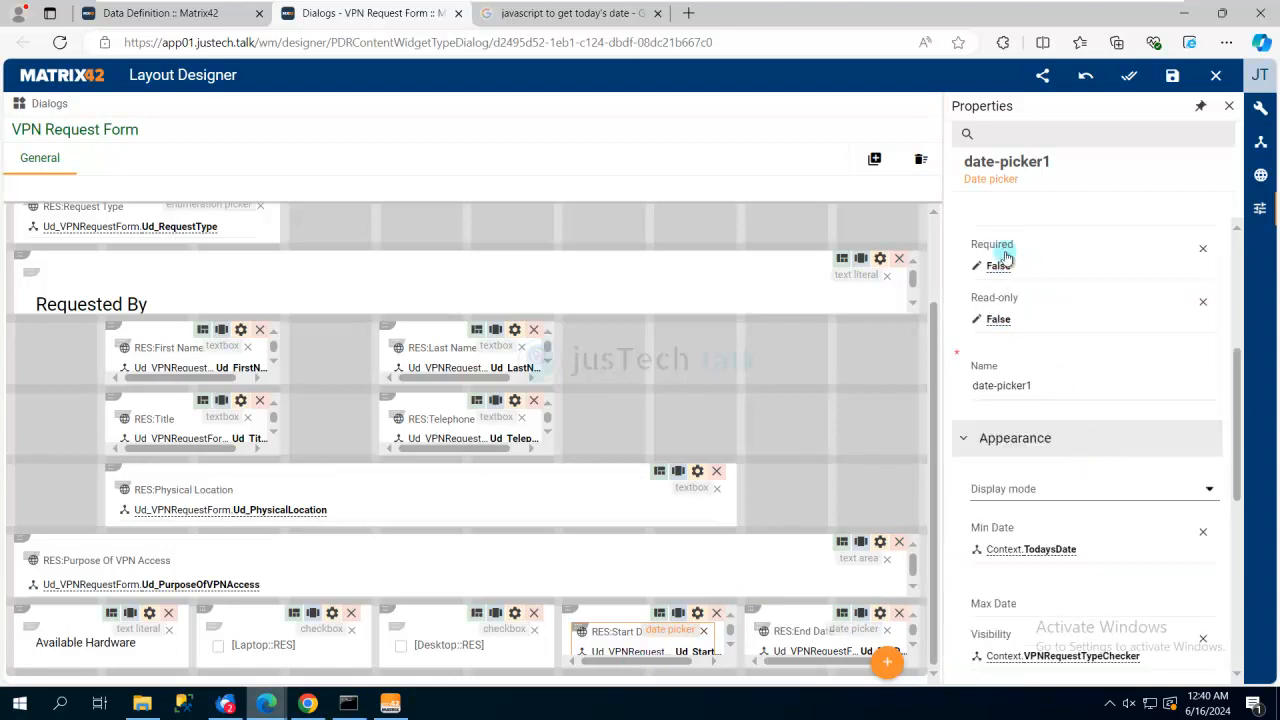
Check the End Date picker's Required binding, and save and publish the VPN Request Form layout.
{"action": "left_click", "coordinate": [848, 635]}
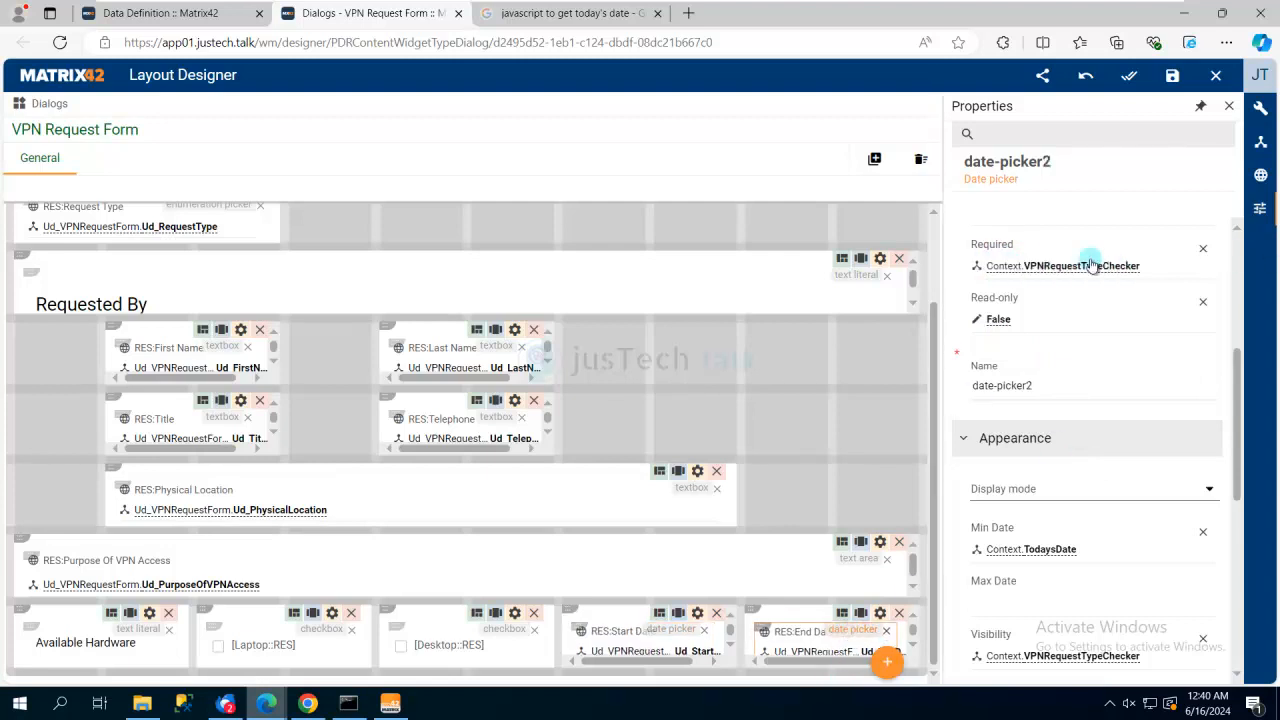
{"action": "left_click", "coordinate": [1042, 78]}
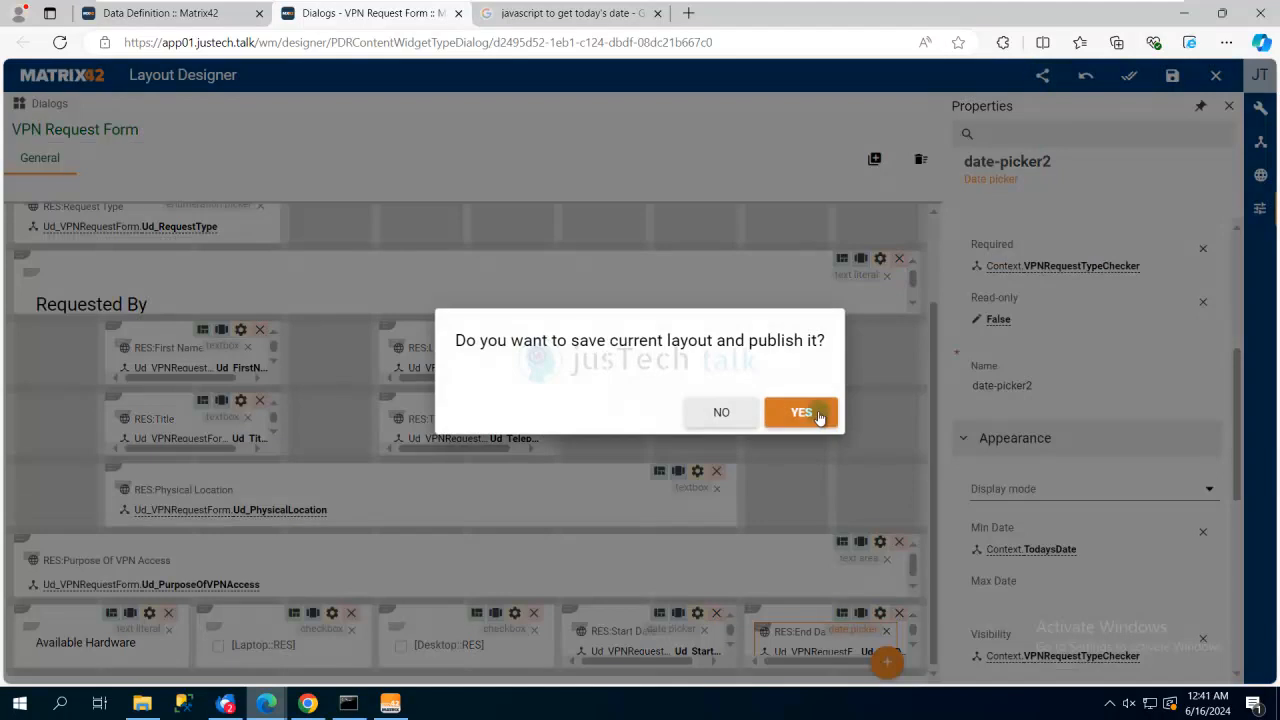
{"action": "left_click", "coordinate": [810, 411]}
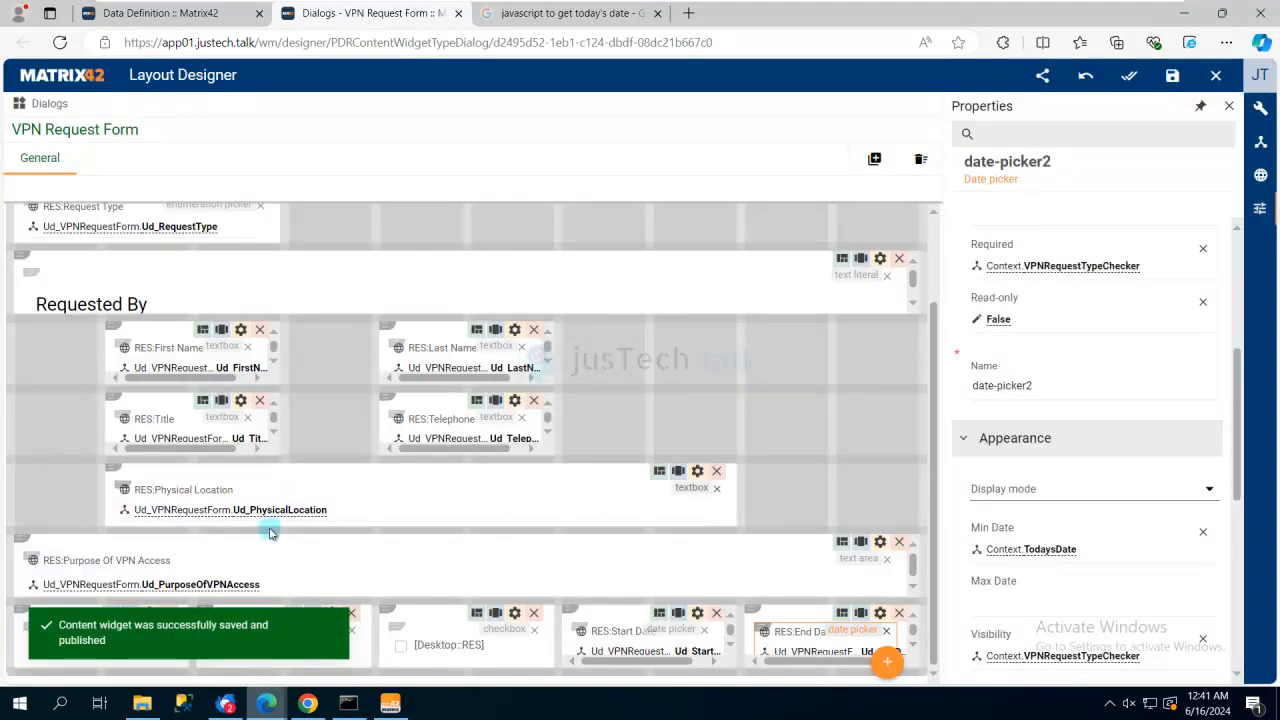
Switch to the Self Service Portal window, reload it, and open the VPN Request service's order form in full view.
{"action": "left_click", "coordinate": [270, 706]}
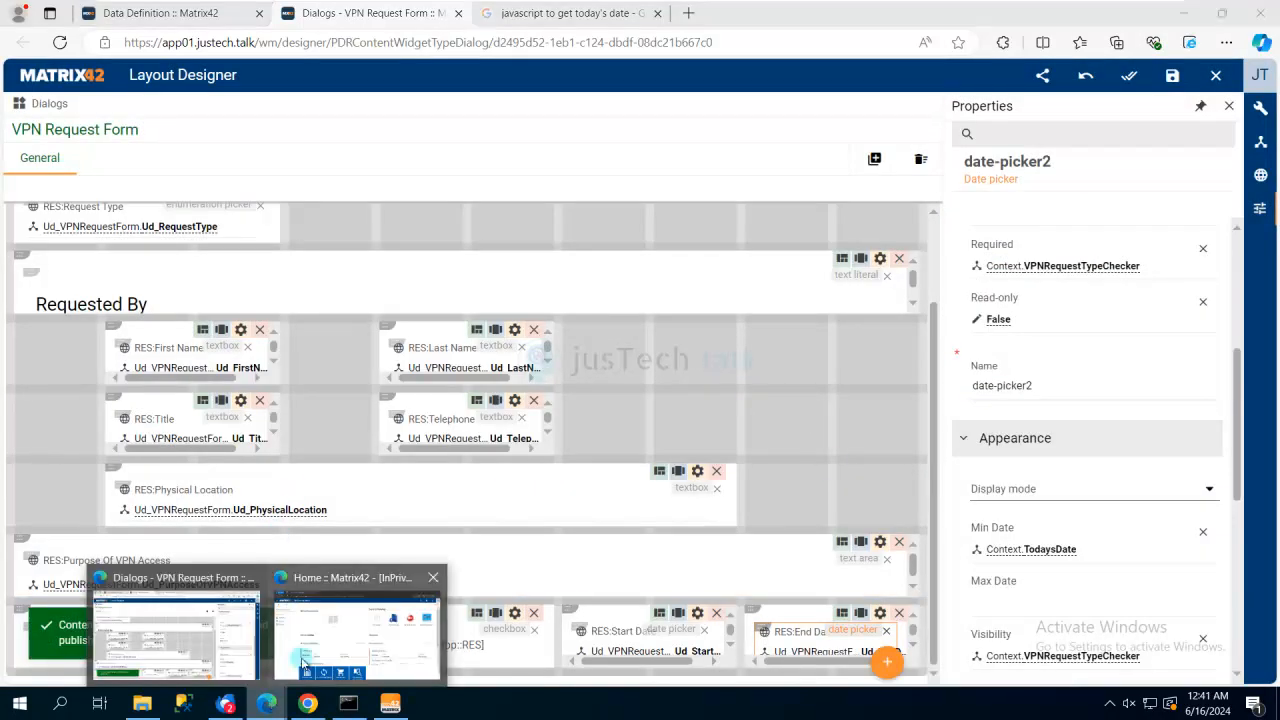
{"action": "left_click", "coordinate": [357, 630]}
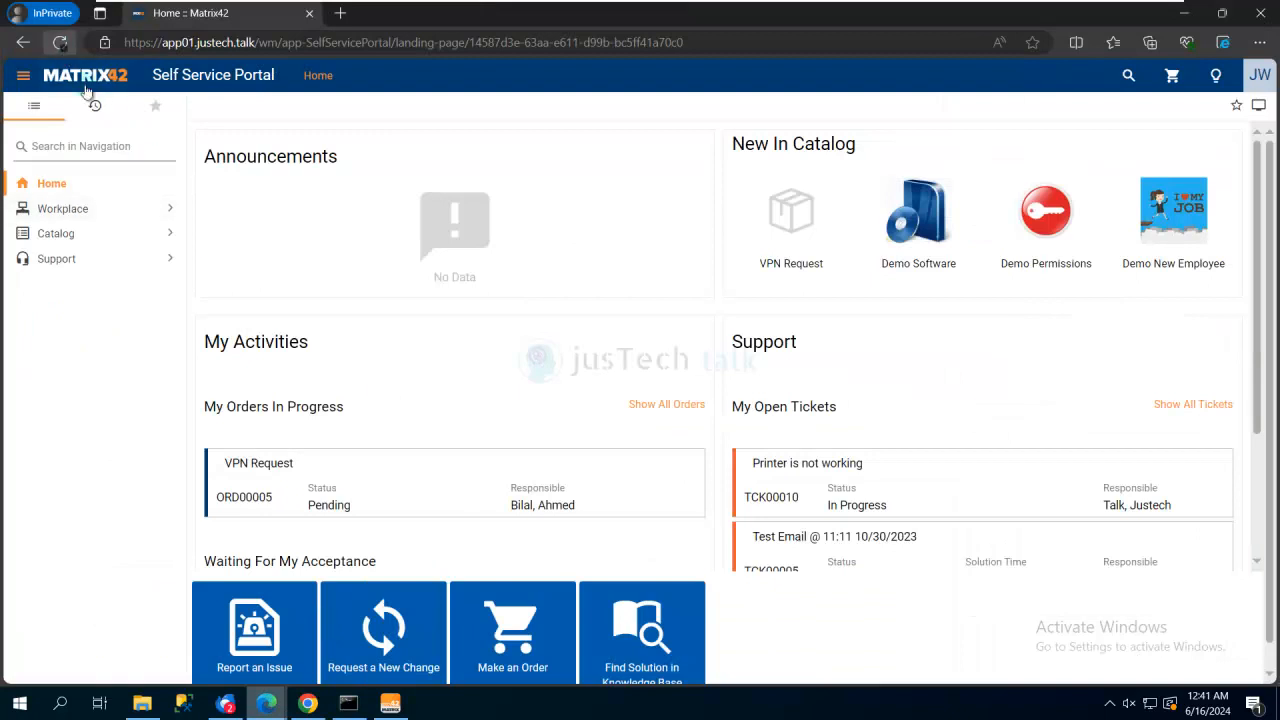
{"action": "left_click", "coordinate": [61, 45]}
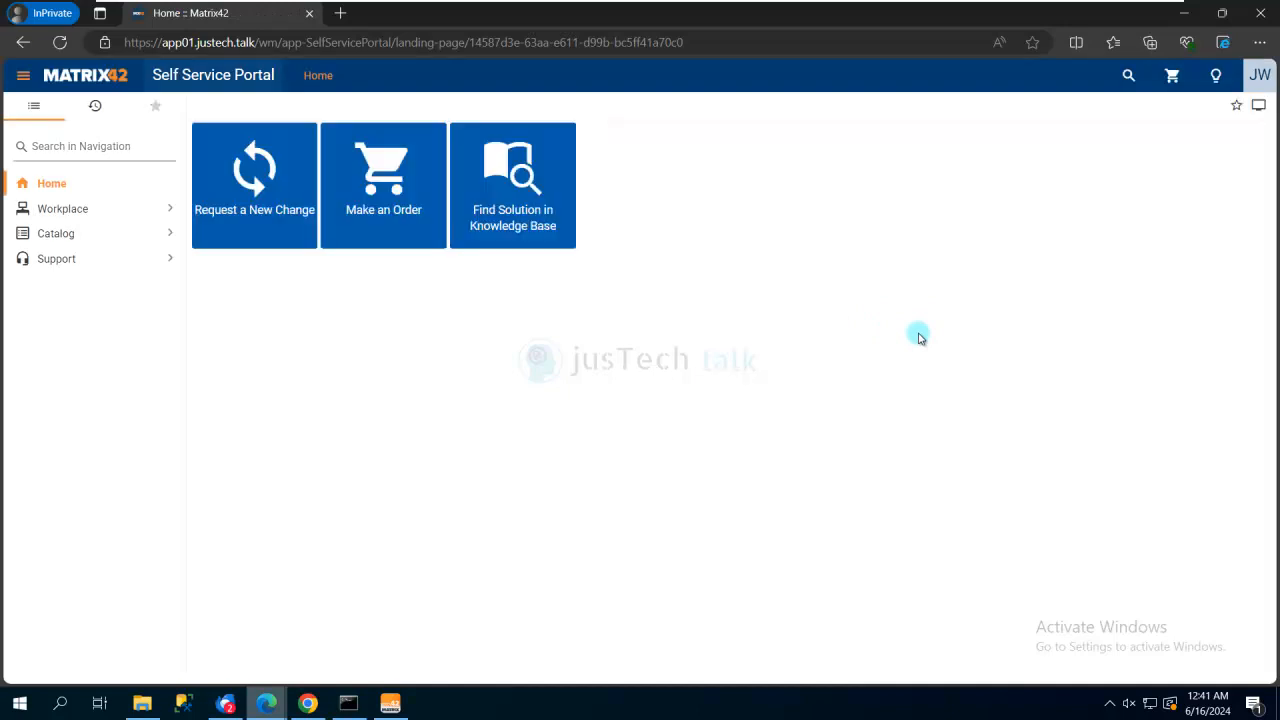
{"action": "left_click", "coordinate": [790, 212]}
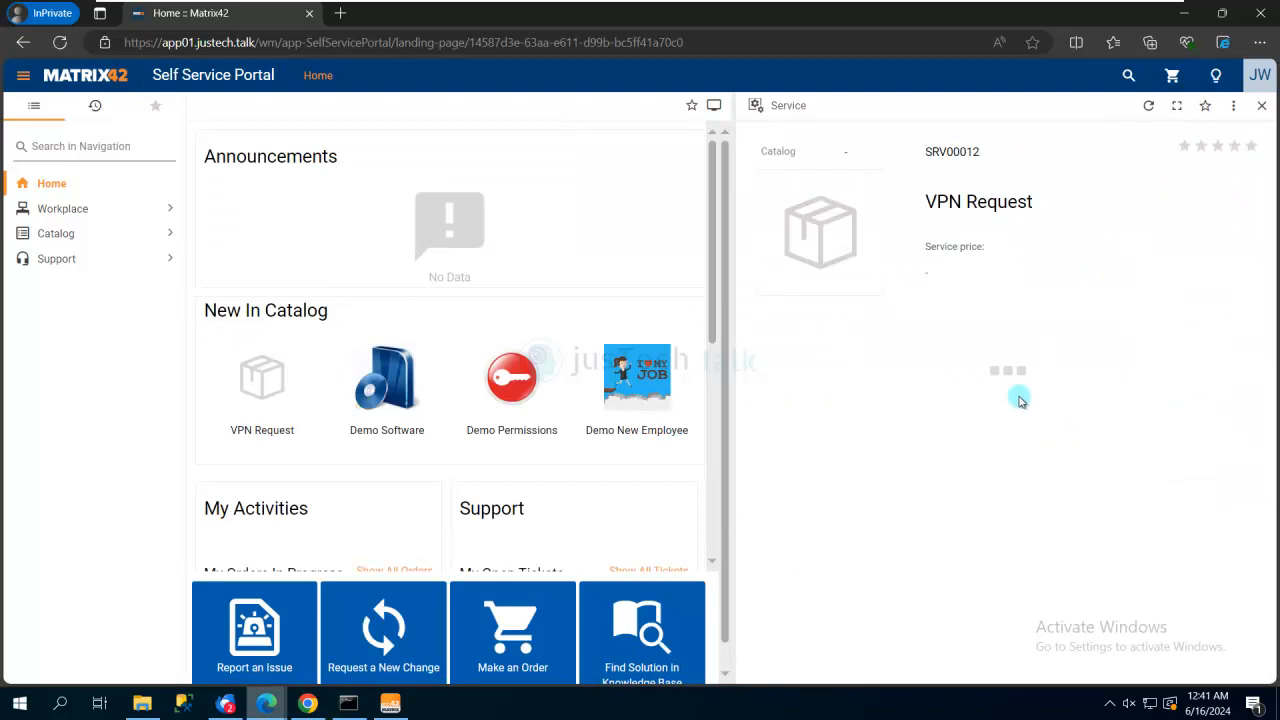
{"action": "left_click", "coordinate": [985, 322]}
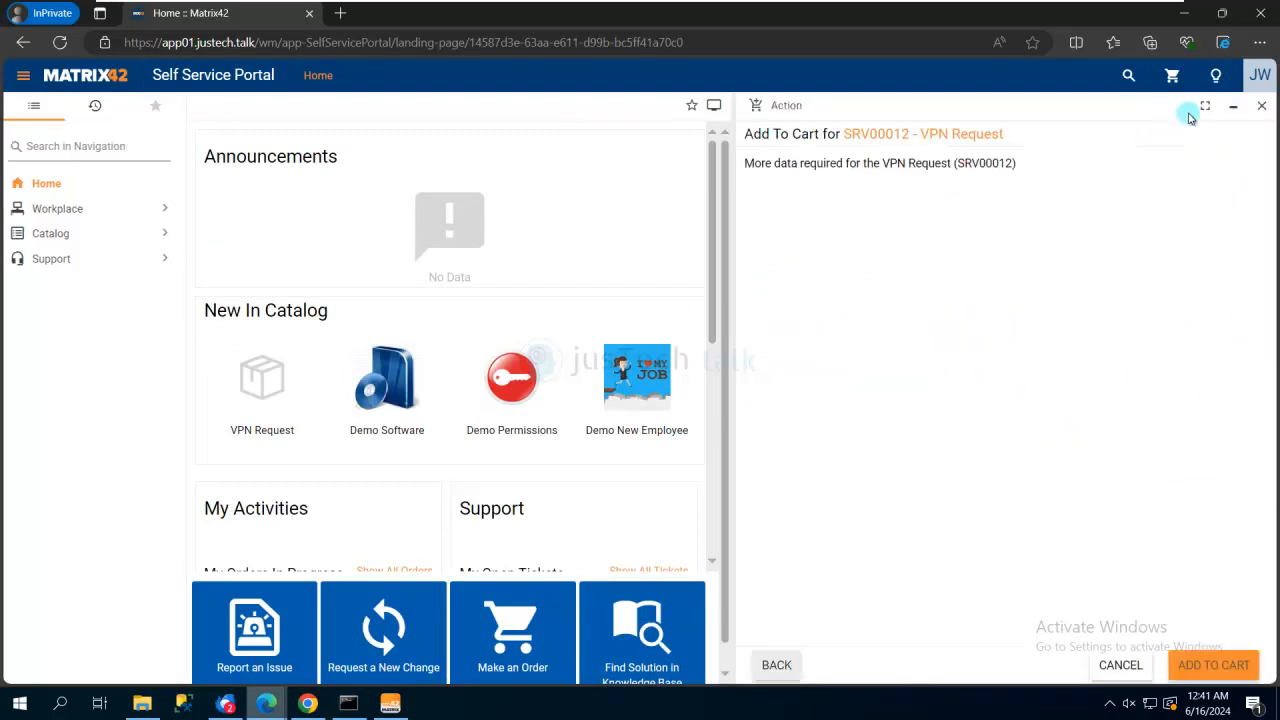
{"action": "left_click", "coordinate": [1205, 105]}
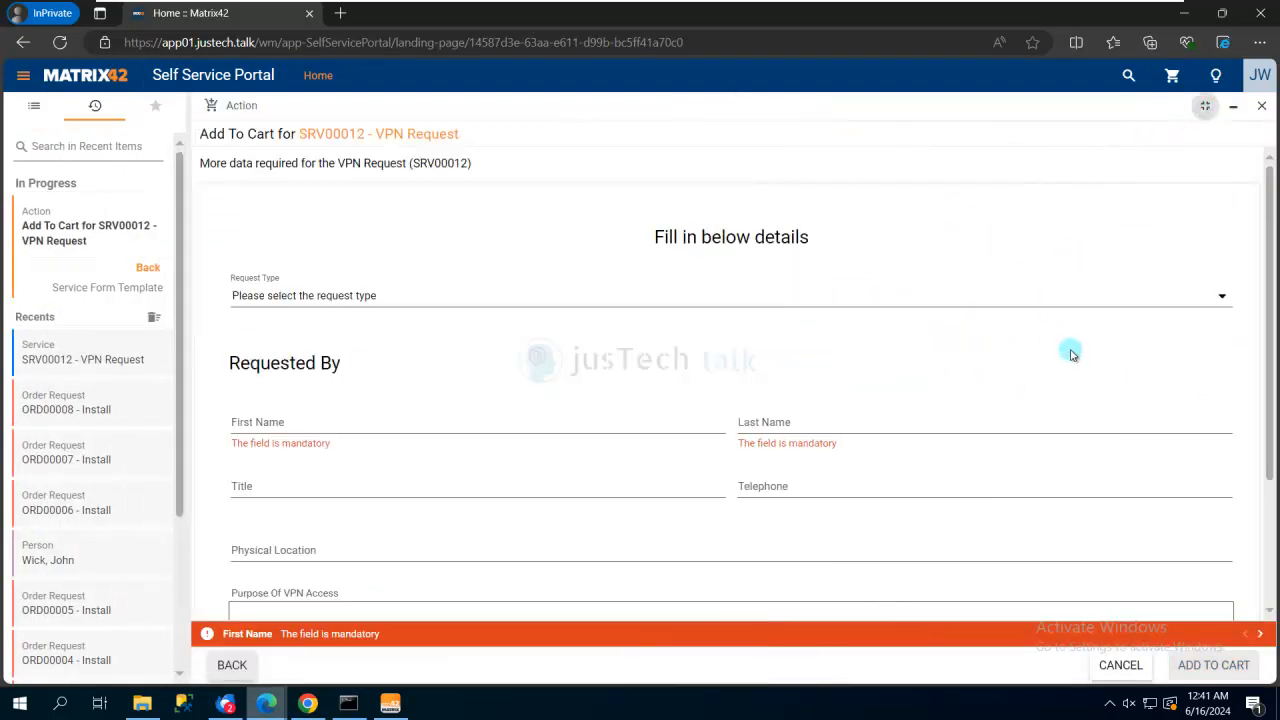
Select the Create Access request type and check the Start Date and End Date fields next to Available Hardware.
{"action": "scroll", "coordinate": [1070, 353], "scroll_direction": "down", "scroll_amount": 3}
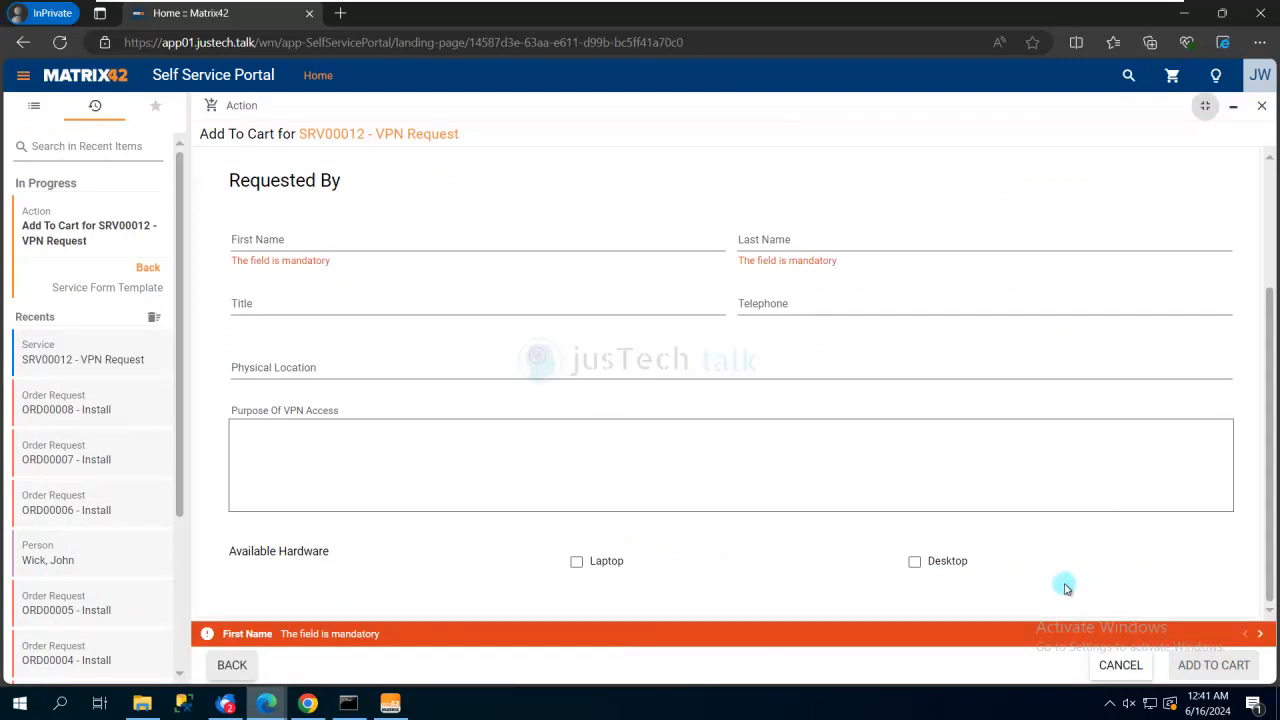
{"action": "scroll", "coordinate": [1086, 580], "scroll_direction": "up", "scroll_amount": 3}
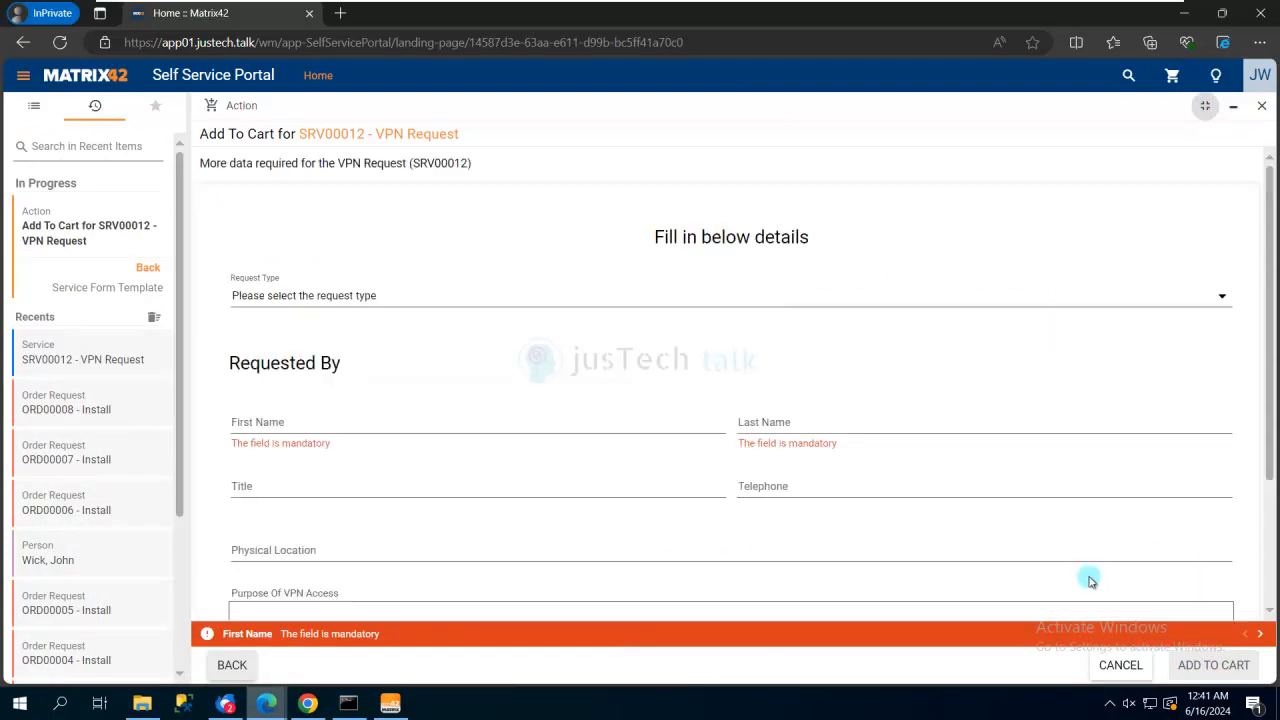
{"action": "left_click", "coordinate": [652, 296]}
{"action": "left_click", "coordinate": [298, 330]}
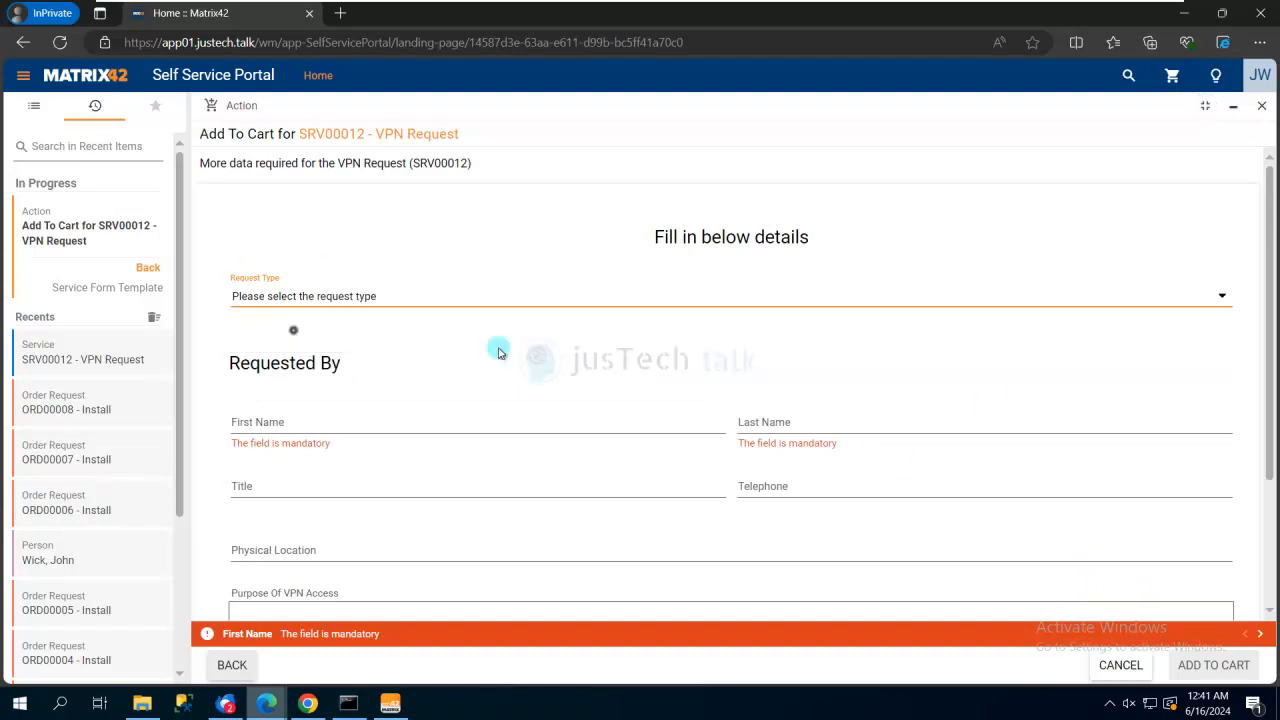
{"action": "scroll", "coordinate": [1044, 409], "scroll_direction": "down", "scroll_amount": 2}
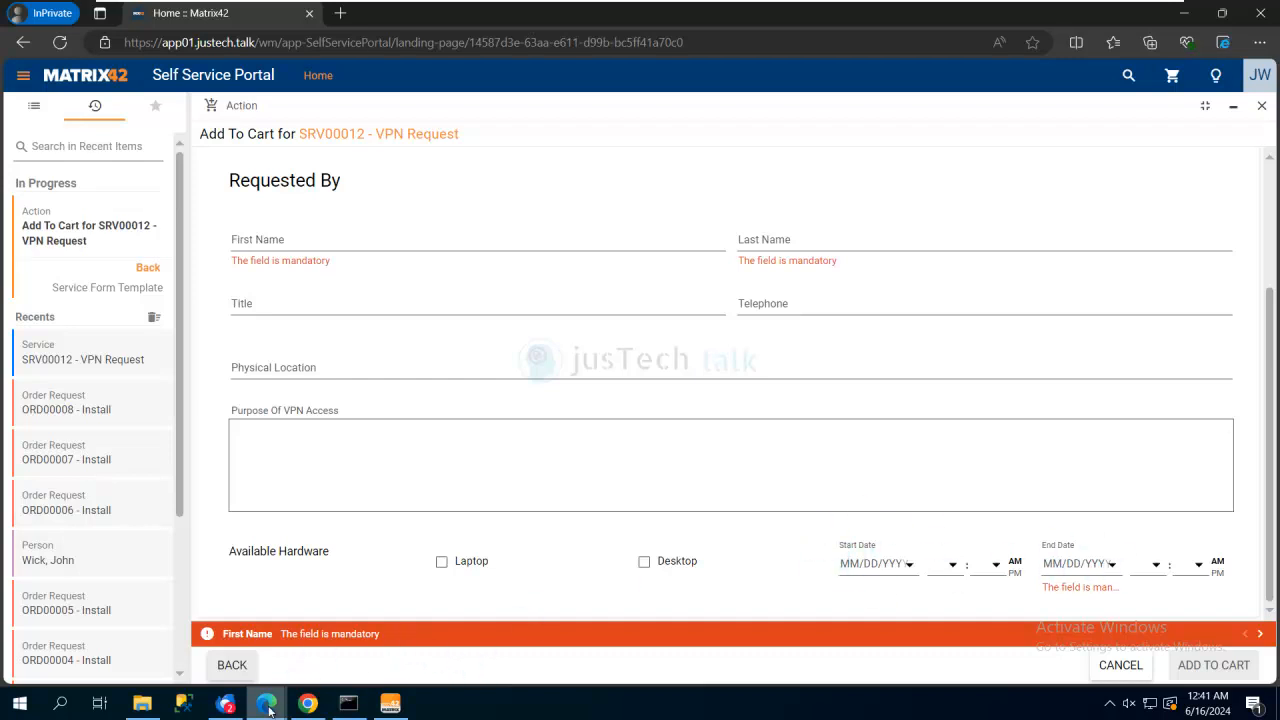
Back in the Layout Designer, bind the Start Date picker's Required property to VPNRequestTypeChecker, and save and publish the layout.
{"action": "mouse_move", "coordinate": [267, 707]}
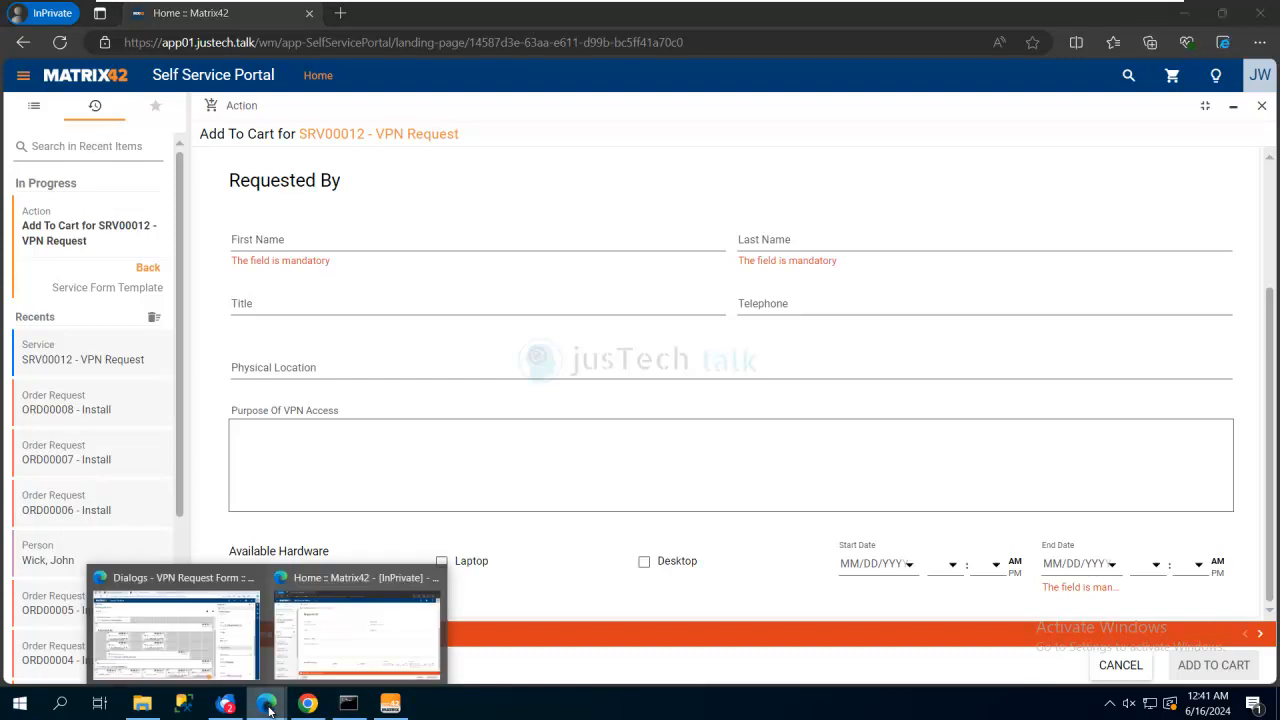
{"action": "left_click", "coordinate": [203, 660]}
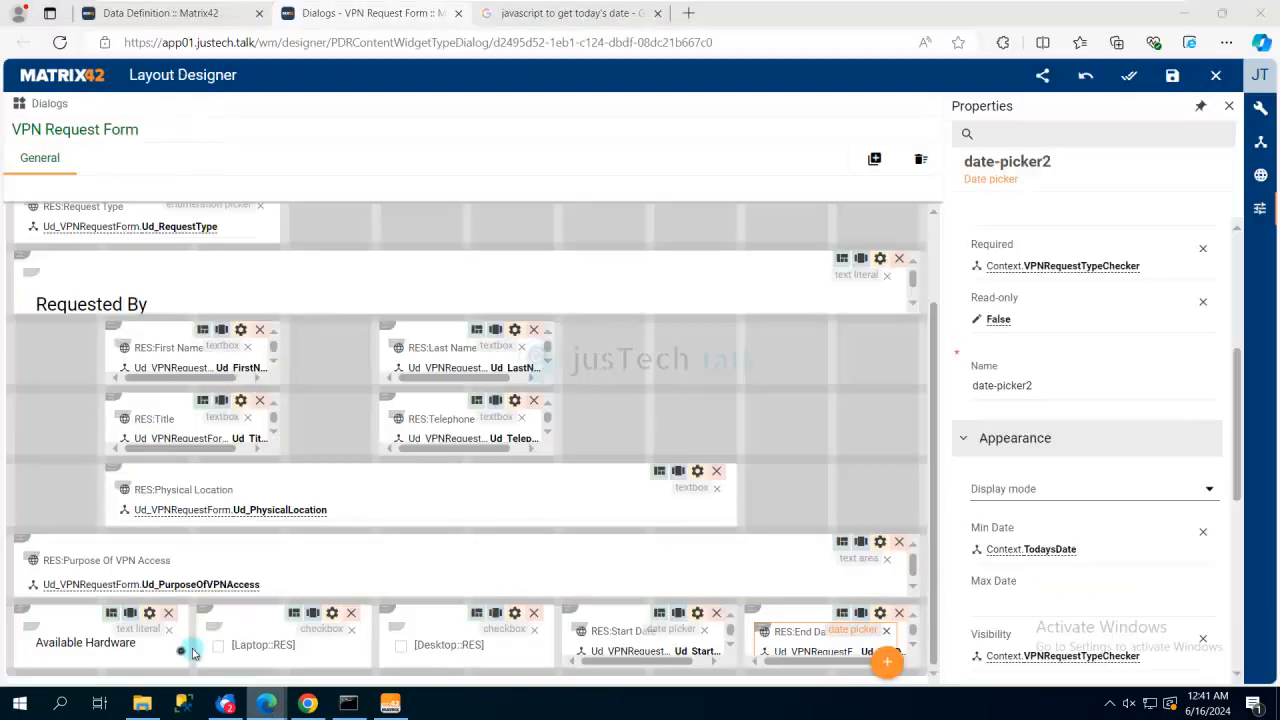
{"action": "left_click", "coordinate": [679, 633]}
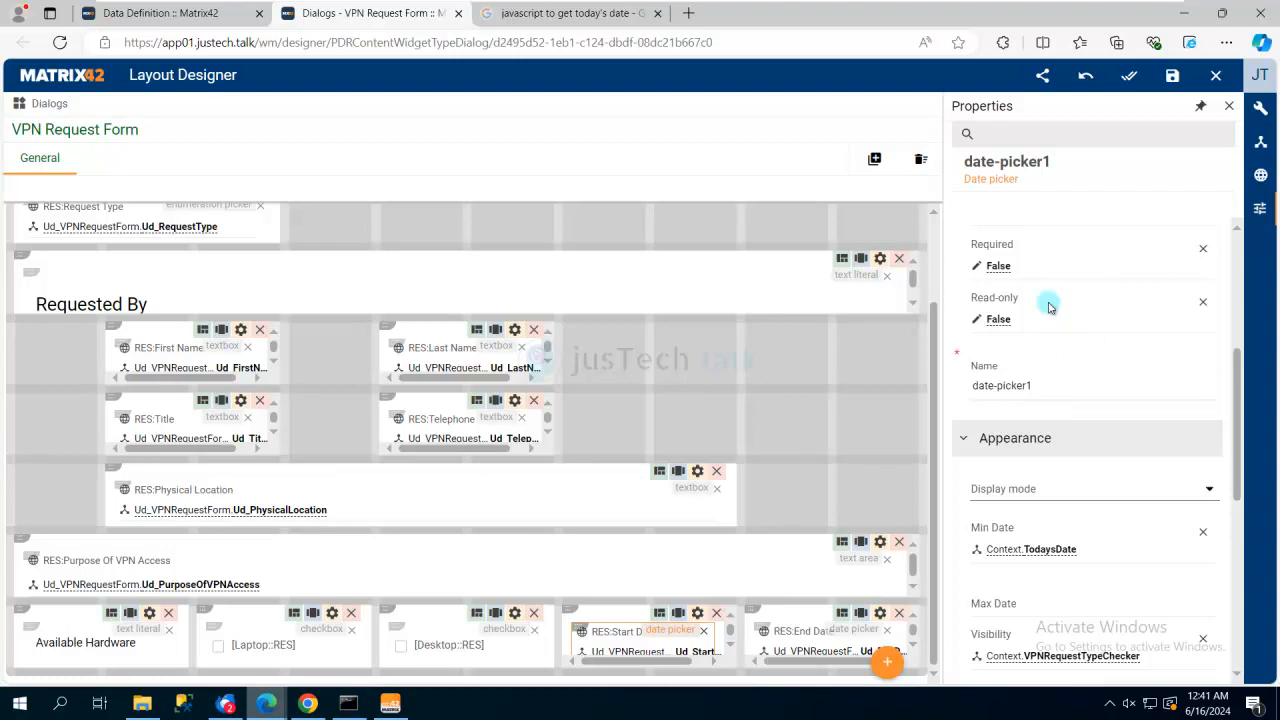
{"action": "left_click", "coordinate": [1048, 262]}
{"action": "left_click", "coordinate": [706, 114]}
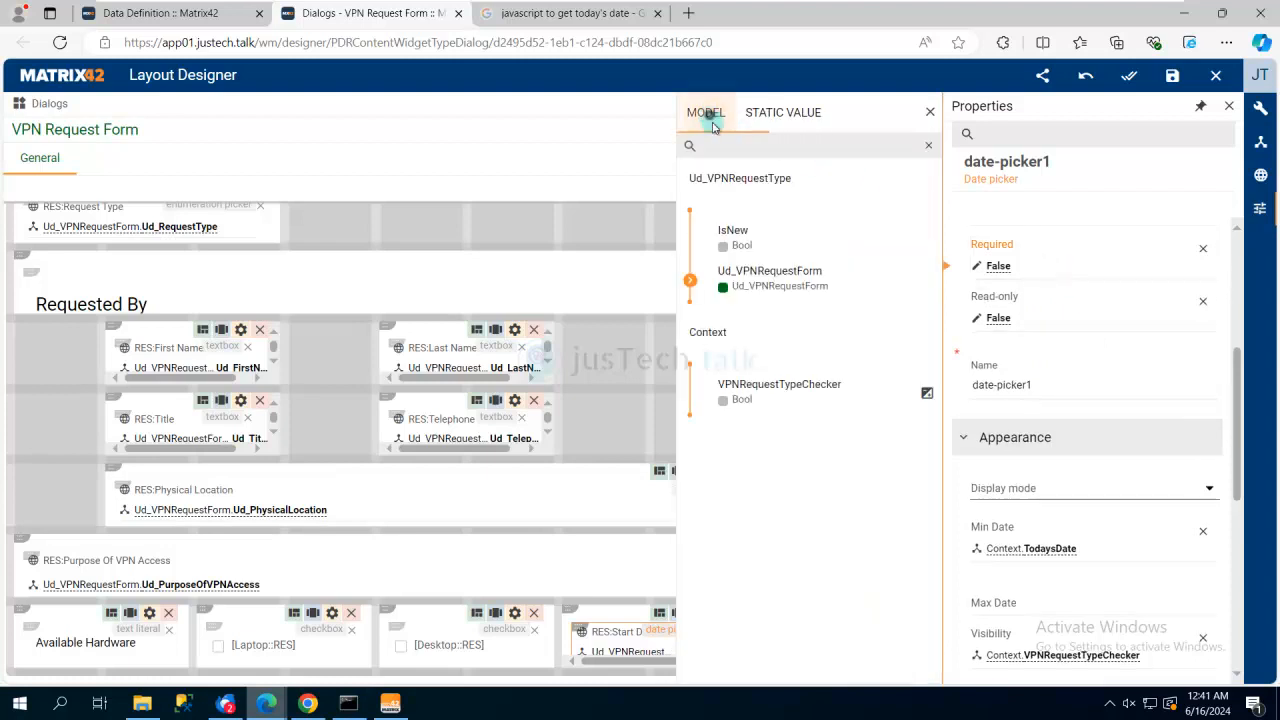
{"action": "left_click", "coordinate": [768, 386]}
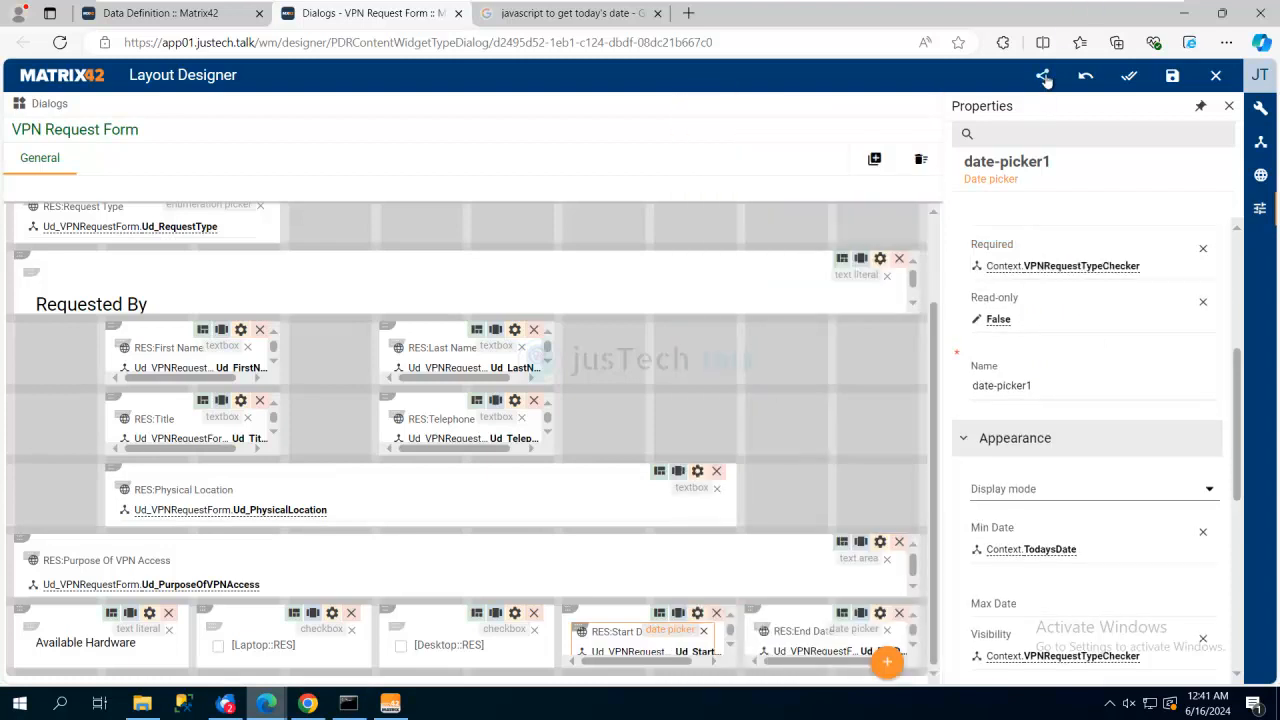
{"action": "left_click", "coordinate": [1043, 77]}
{"action": "left_click", "coordinate": [815, 411]}
Return to the Self Service Portal, close the open order form, and reopen the VPN Request form through Add to Cart to review it.
{"action": "mouse_move", "coordinate": [283, 706]}
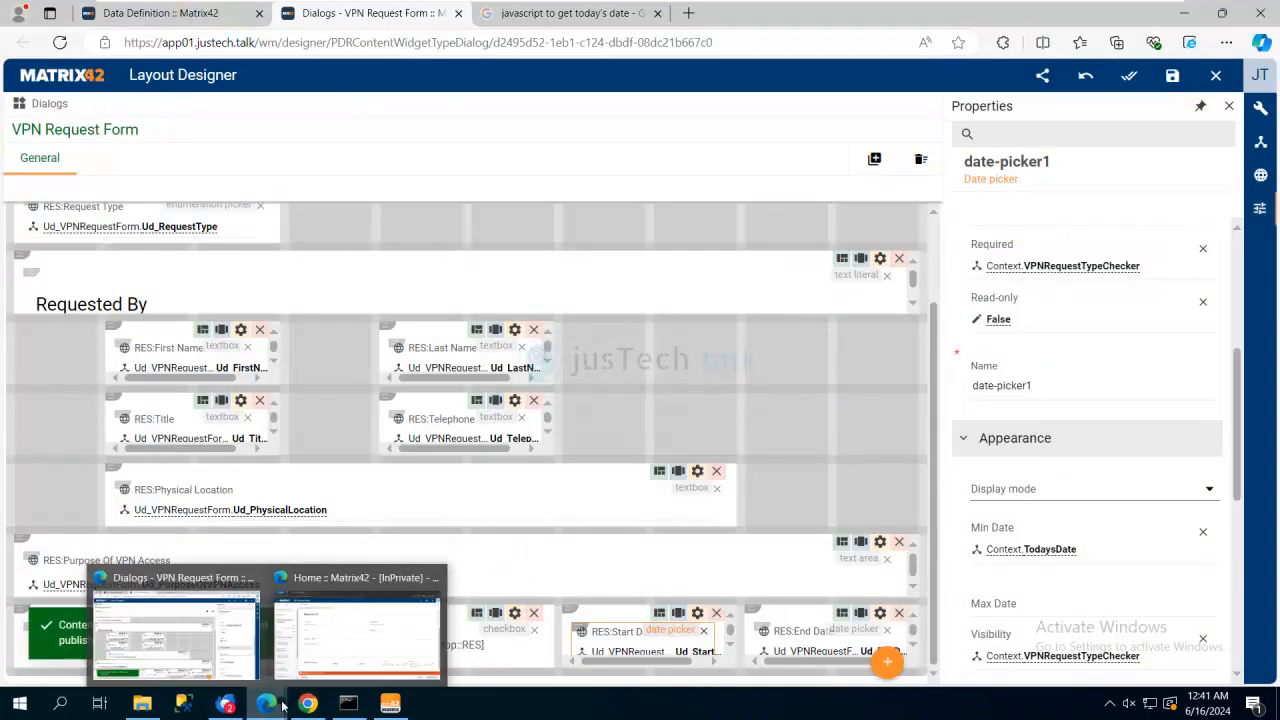
{"action": "left_click", "coordinate": [356, 627]}
{"action": "left_click", "coordinate": [1262, 108]}
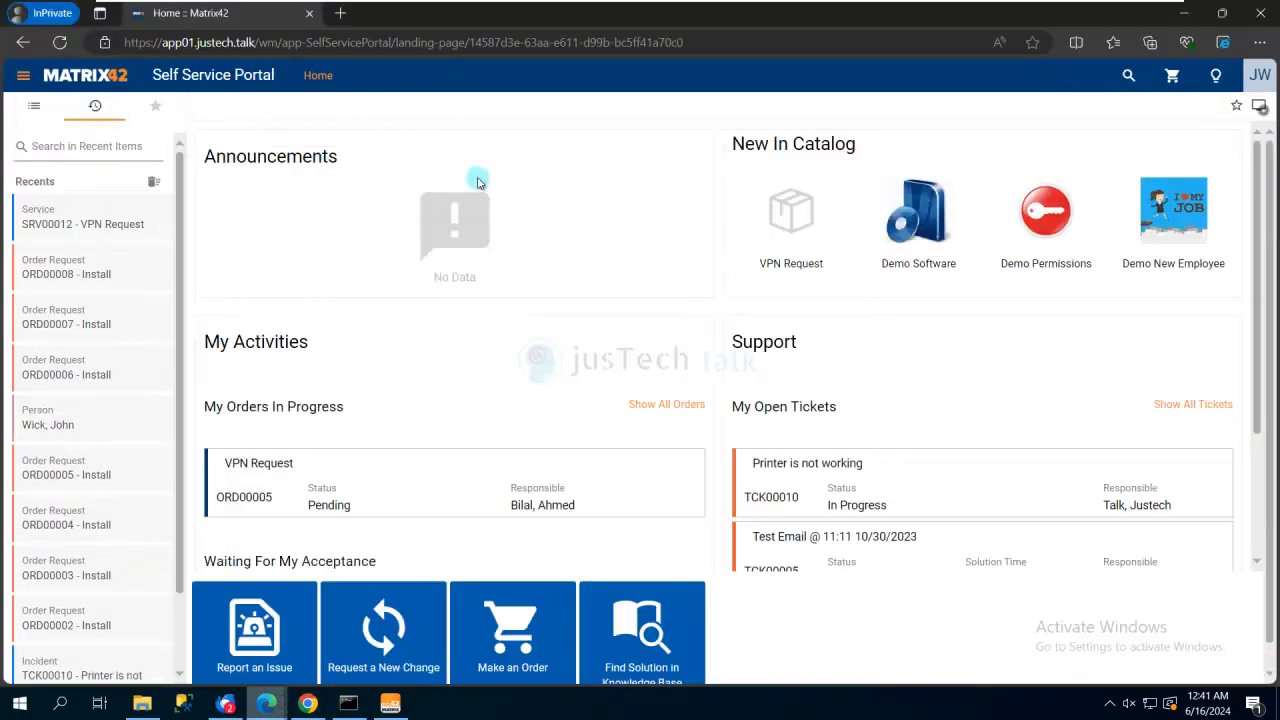
{"action": "left_click", "coordinate": [797, 216]}
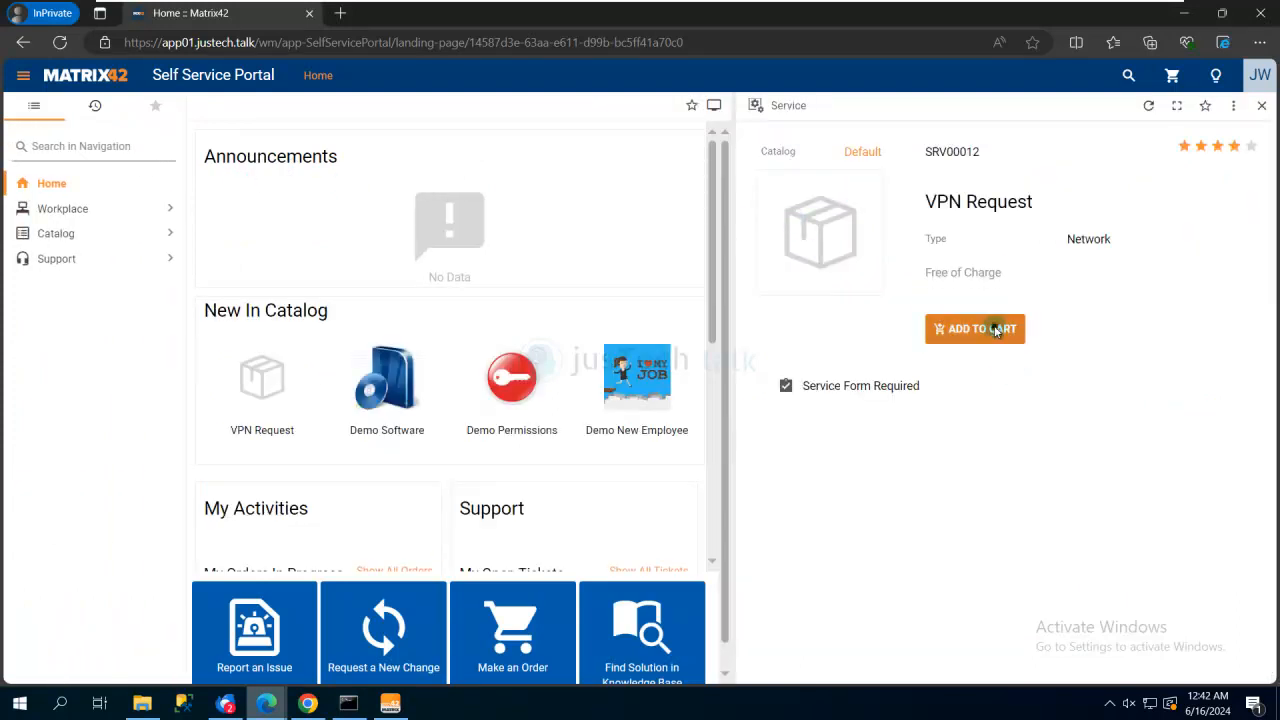
{"action": "left_click", "coordinate": [996, 331]}
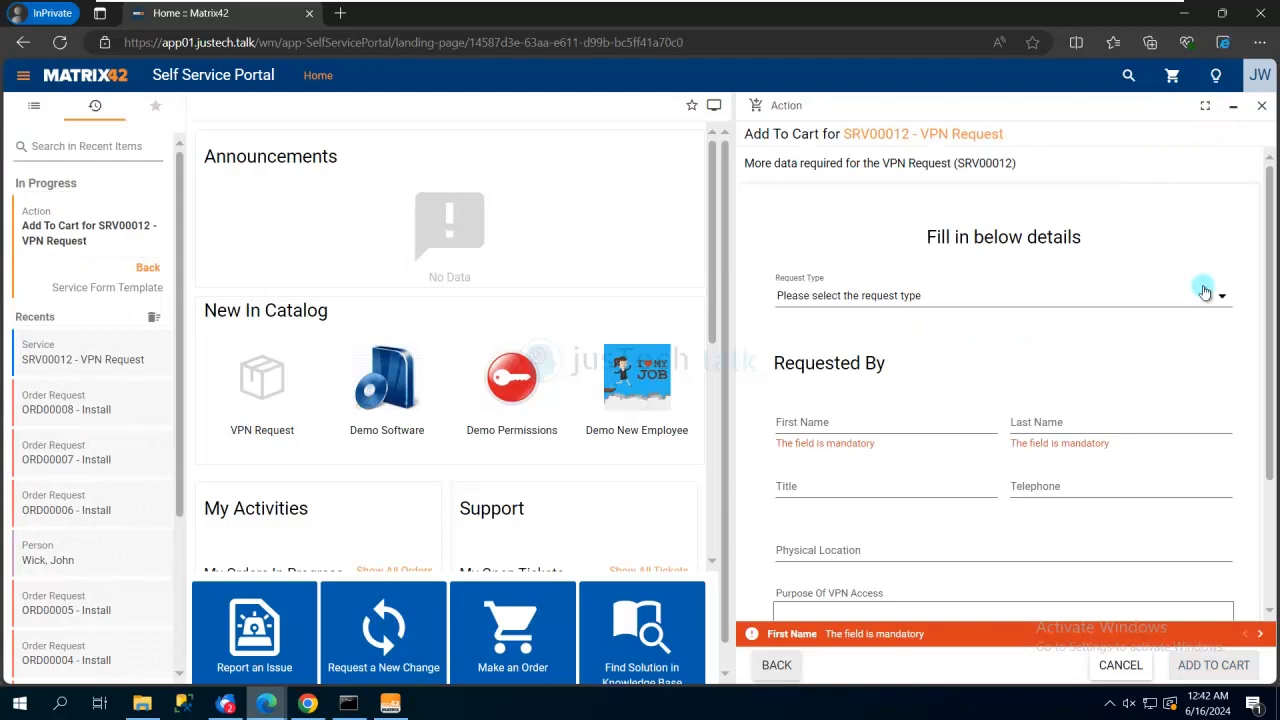
{"action": "scroll", "coordinate": [1210, 346], "scroll_direction": "down", "scroll_amount": 2}
{"action": "scroll", "coordinate": [1175, 346], "scroll_direction": "up", "scroll_amount": 2}
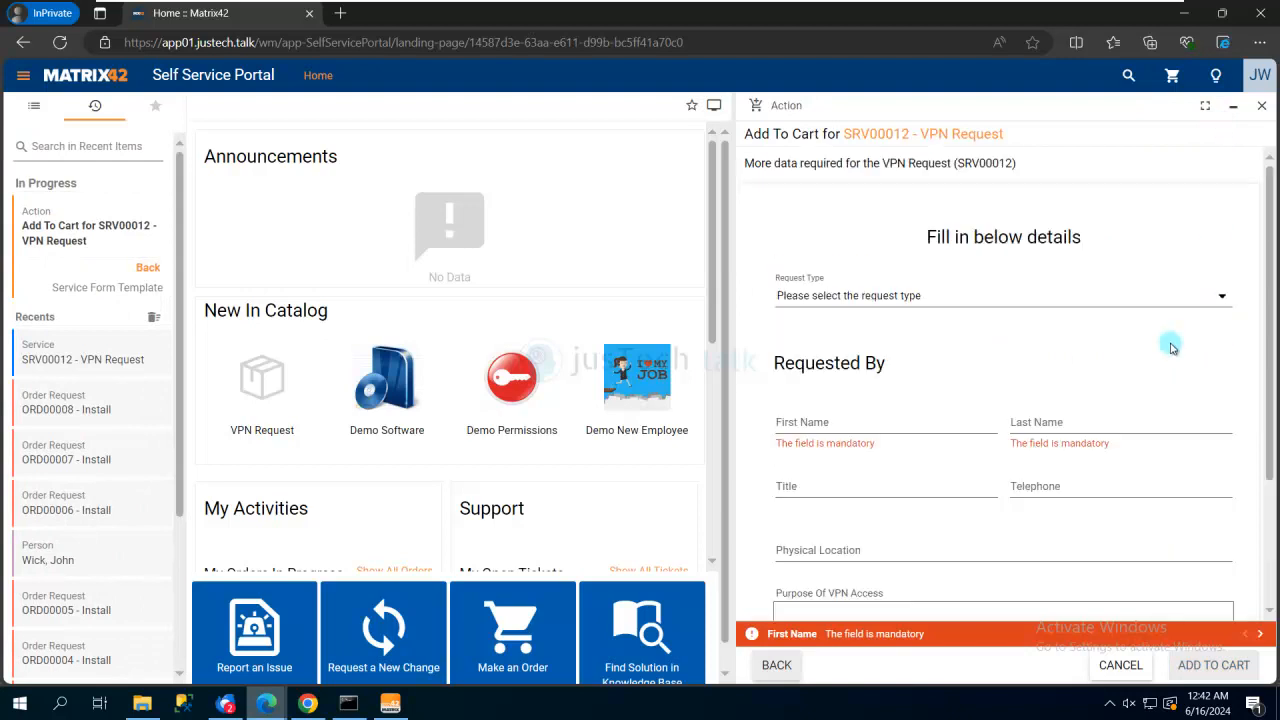
Choose Create Access as the request type and check whether the Start Date and End Date fields are shown as mandatory.
{"action": "left_click", "coordinate": [1143, 296]}
{"action": "left_click", "coordinate": [828, 331]}
{"action": "scroll", "coordinate": [1171, 377], "scroll_direction": "down", "scroll_amount": 2}
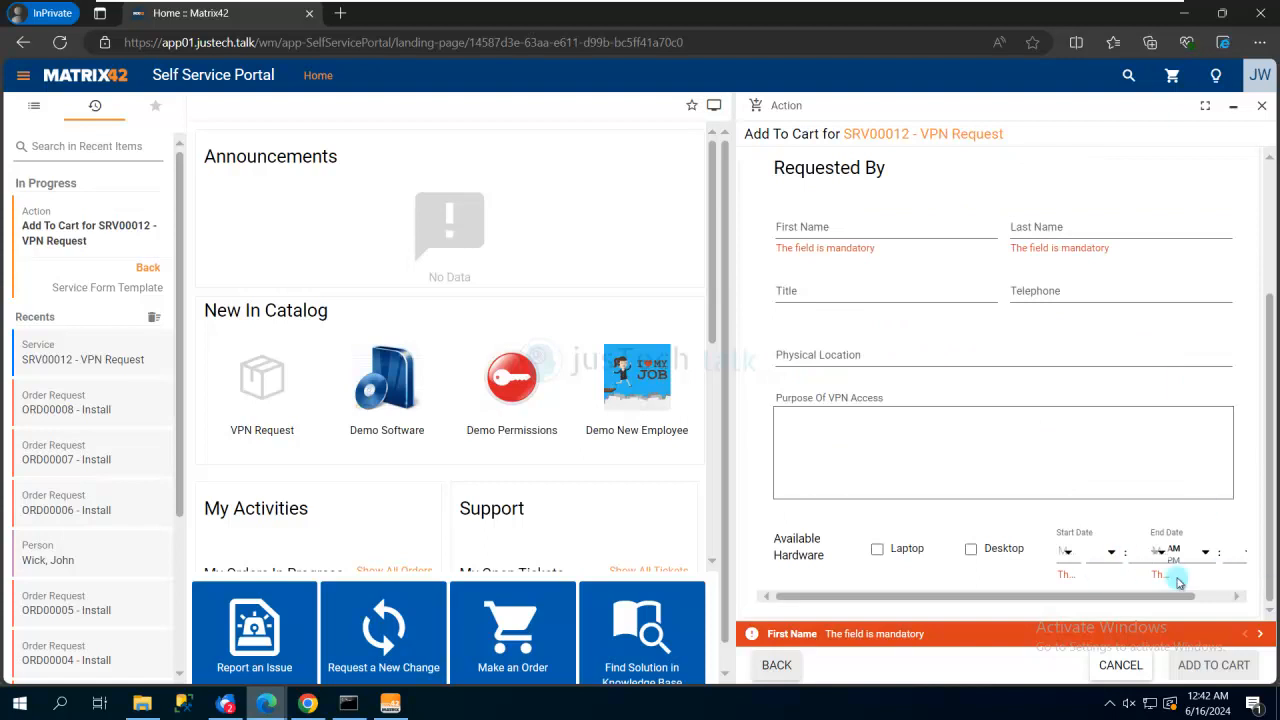
Change the request type to Delete Access and check whether the date fields next to Available Hardware are hidden.
{"action": "scroll", "coordinate": [1085, 303], "scroll_direction": "up", "scroll_amount": 2}
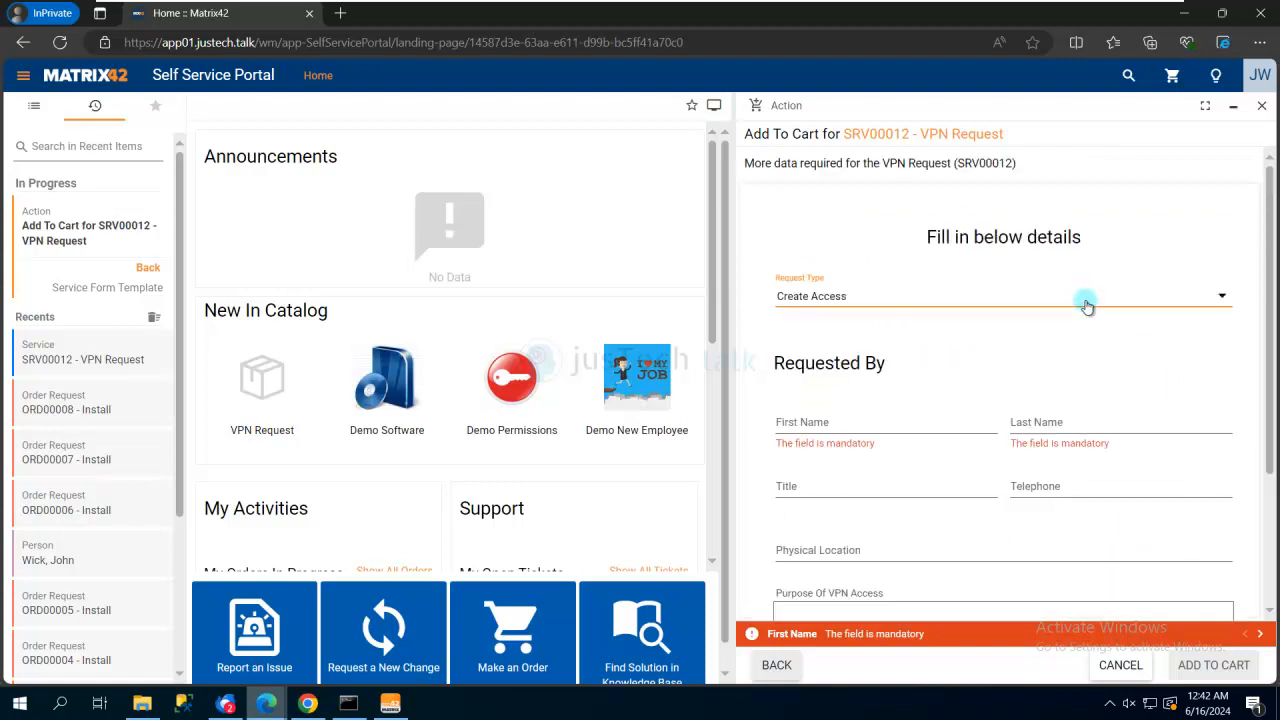
{"action": "left_click", "coordinate": [988, 298]}
{"action": "left_click", "coordinate": [855, 344]}
{"action": "scroll", "coordinate": [1166, 397], "scroll_direction": "down", "scroll_amount": 2}
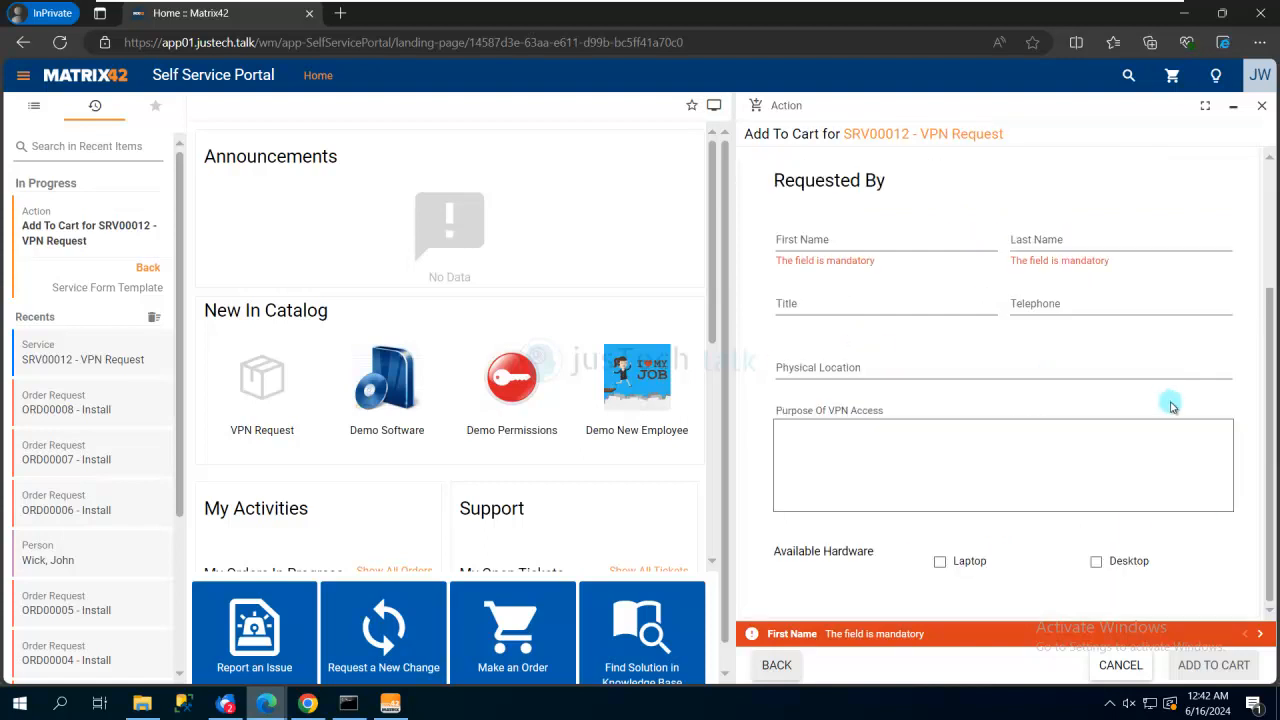
Expand the order form to full view, set the request type back to Create Access, and review the date fields' mandatory validation.
{"action": "left_click", "coordinate": [1205, 108]}
{"action": "scroll", "coordinate": [428, 266], "scroll_direction": "up", "scroll_amount": 2}
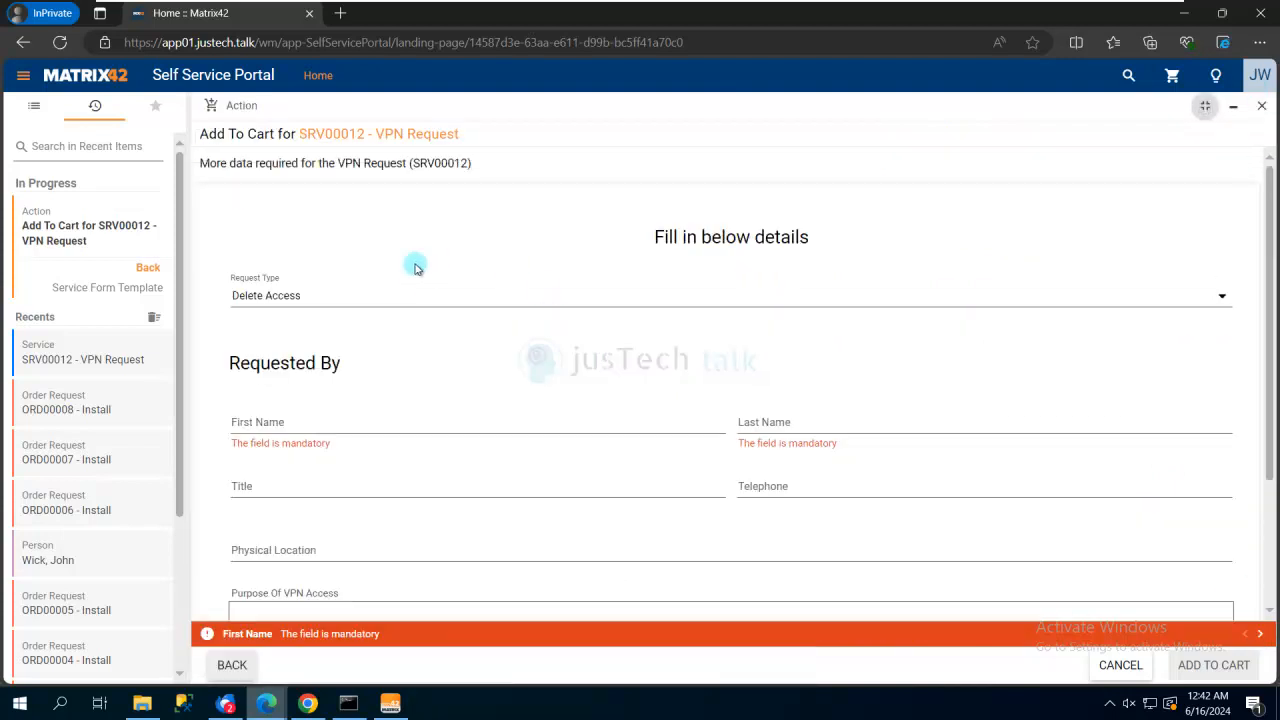
{"action": "left_click", "coordinate": [386, 303]}
{"action": "left_click", "coordinate": [326, 331]}
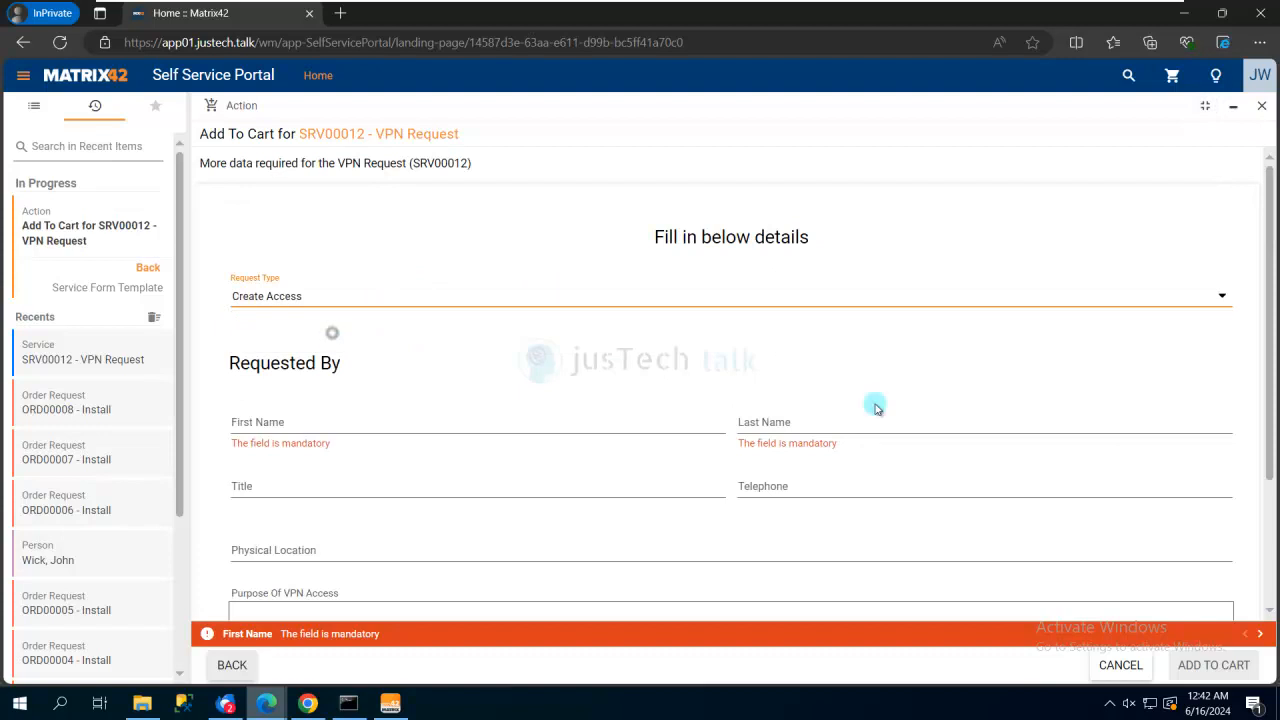
{"action": "scroll", "coordinate": [875, 408], "scroll_direction": "down", "scroll_amount": 2}
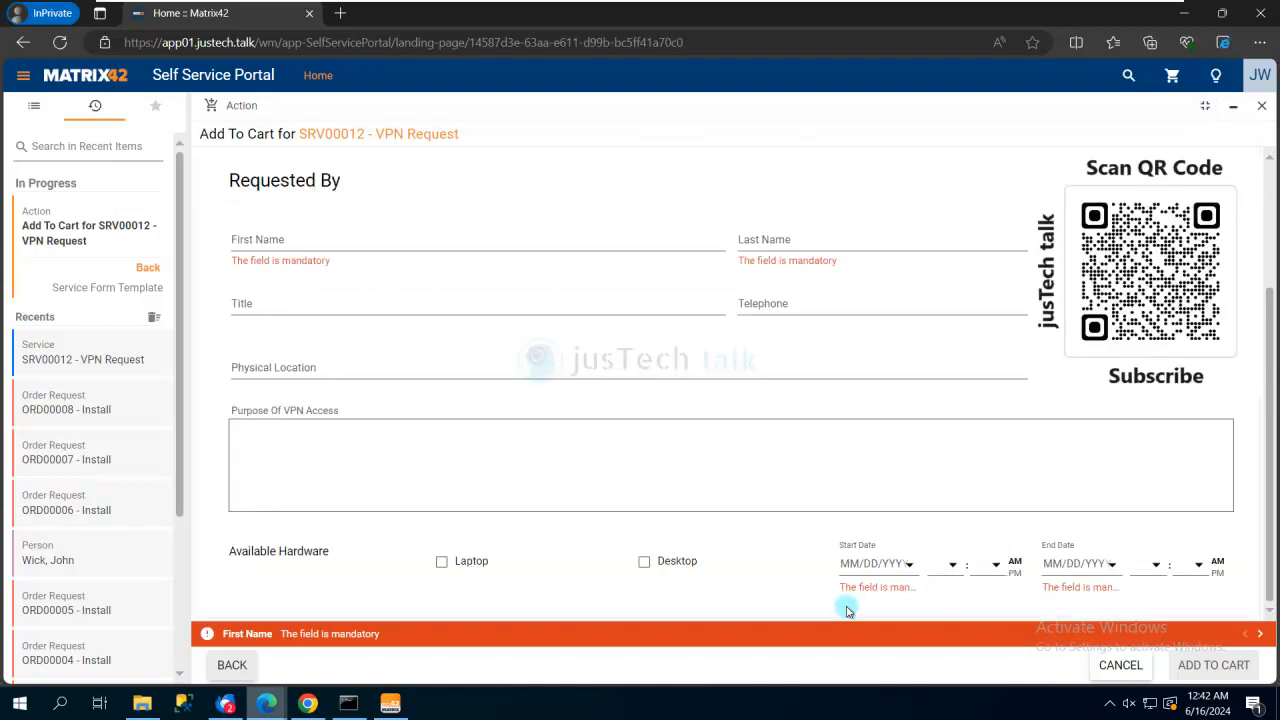